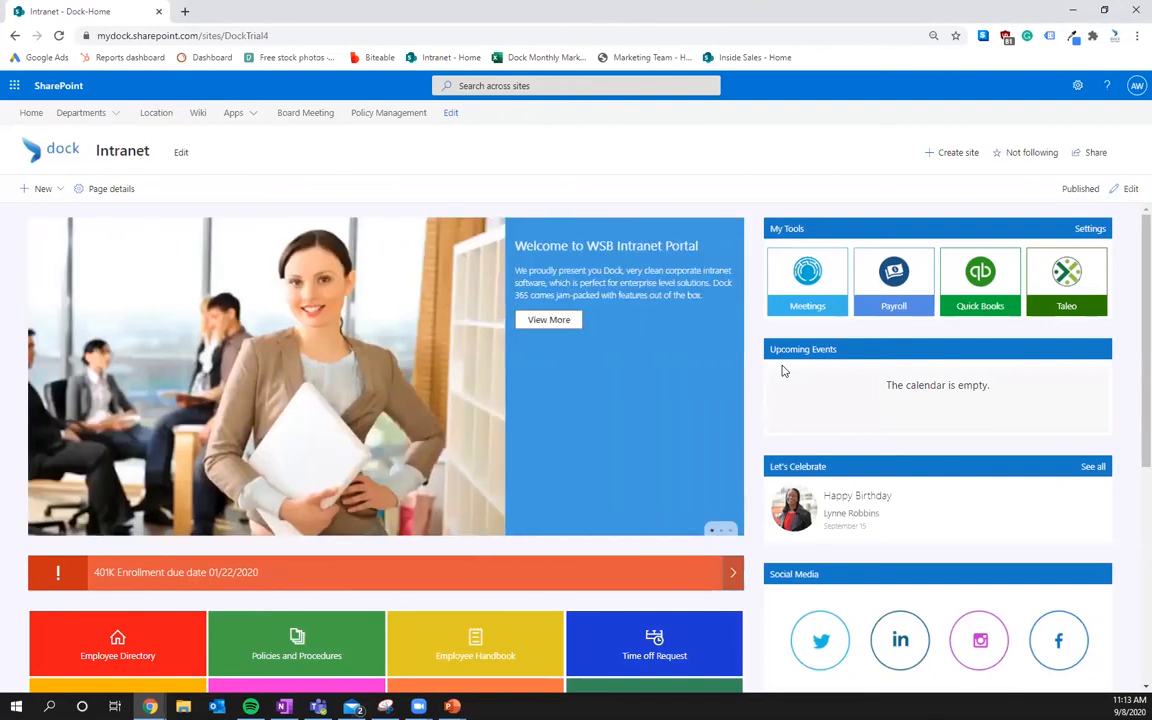
- Open the intranet's Wiki page and look through its full list of articles
{"action": "left_click", "coordinate": [198, 114]}
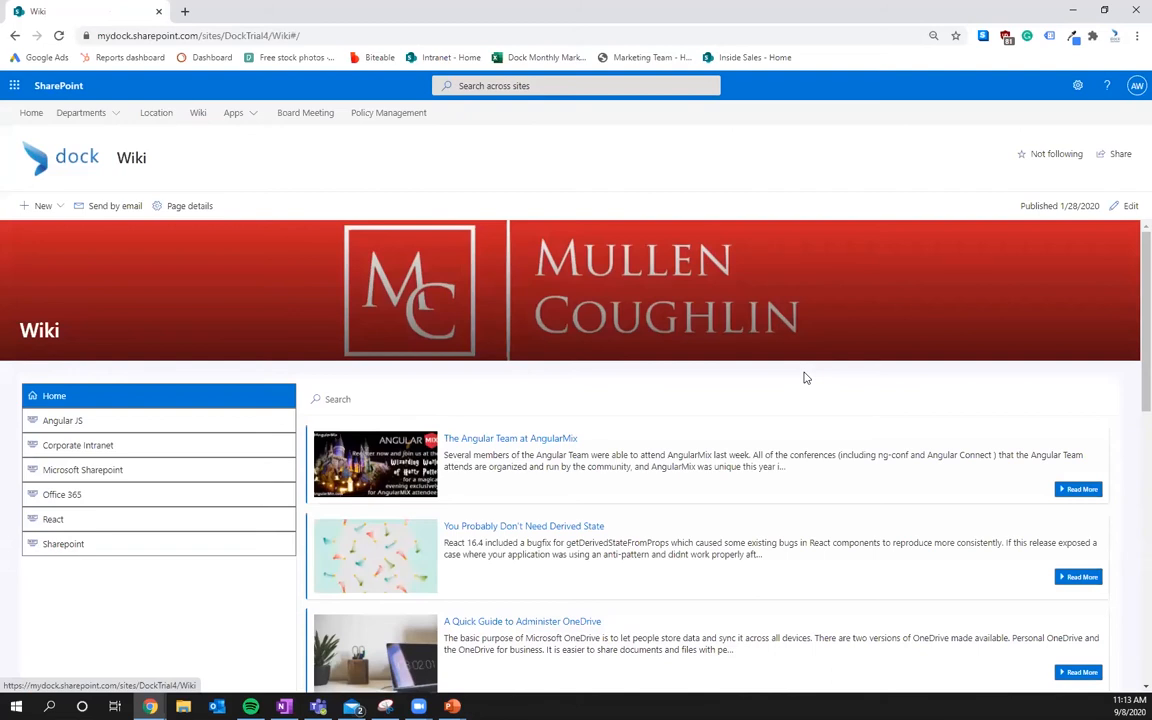
{"action": "scroll", "coordinate": [782, 437], "scroll_direction": "down", "scroll_amount": 3}
{"action": "scroll", "coordinate": [788, 391], "scroll_direction": "up", "scroll_amount": 3}
{"action": "scroll", "coordinate": [500, 332], "scroll_direction": "down", "scroll_amount": 2}
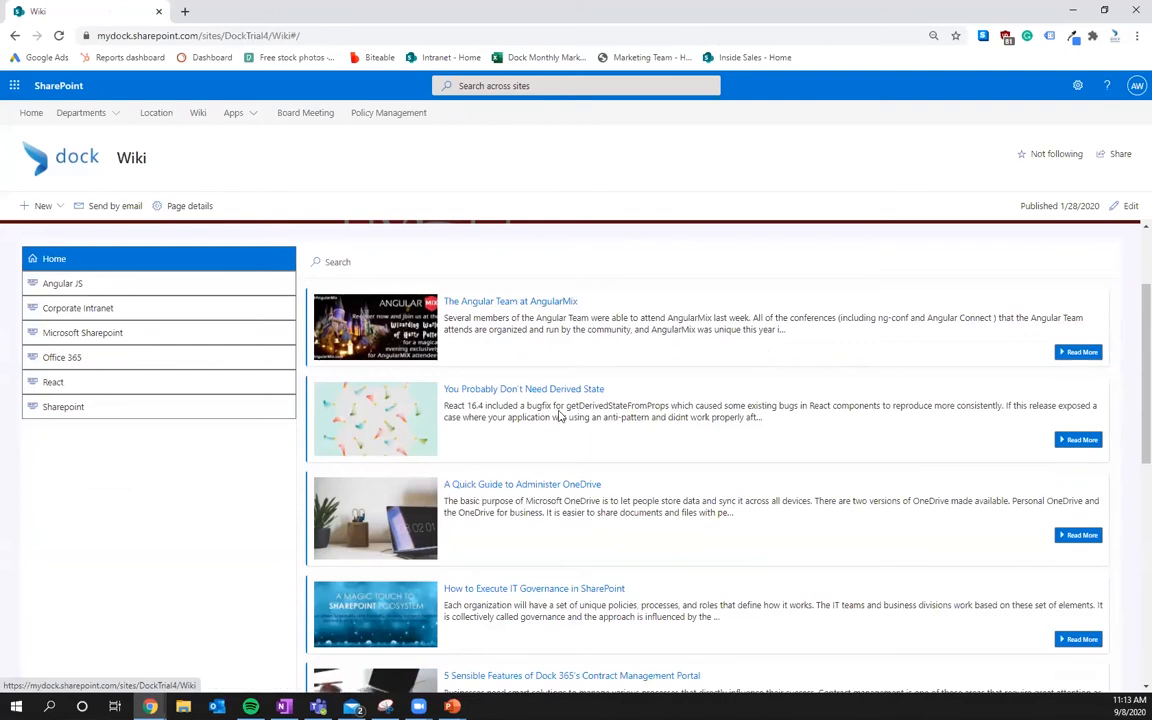
{"action": "scroll", "coordinate": [797, 394], "scroll_direction": "down", "scroll_amount": 6}
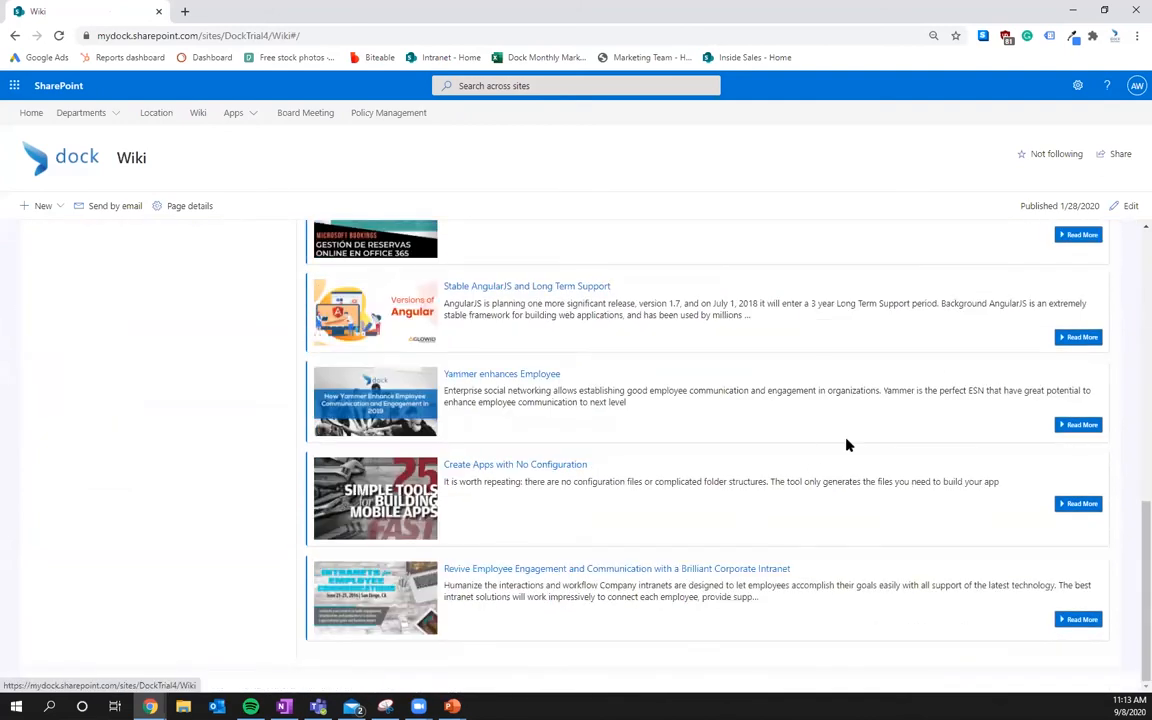
{"action": "scroll", "coordinate": [768, 494], "scroll_direction": "up", "scroll_amount": 8}
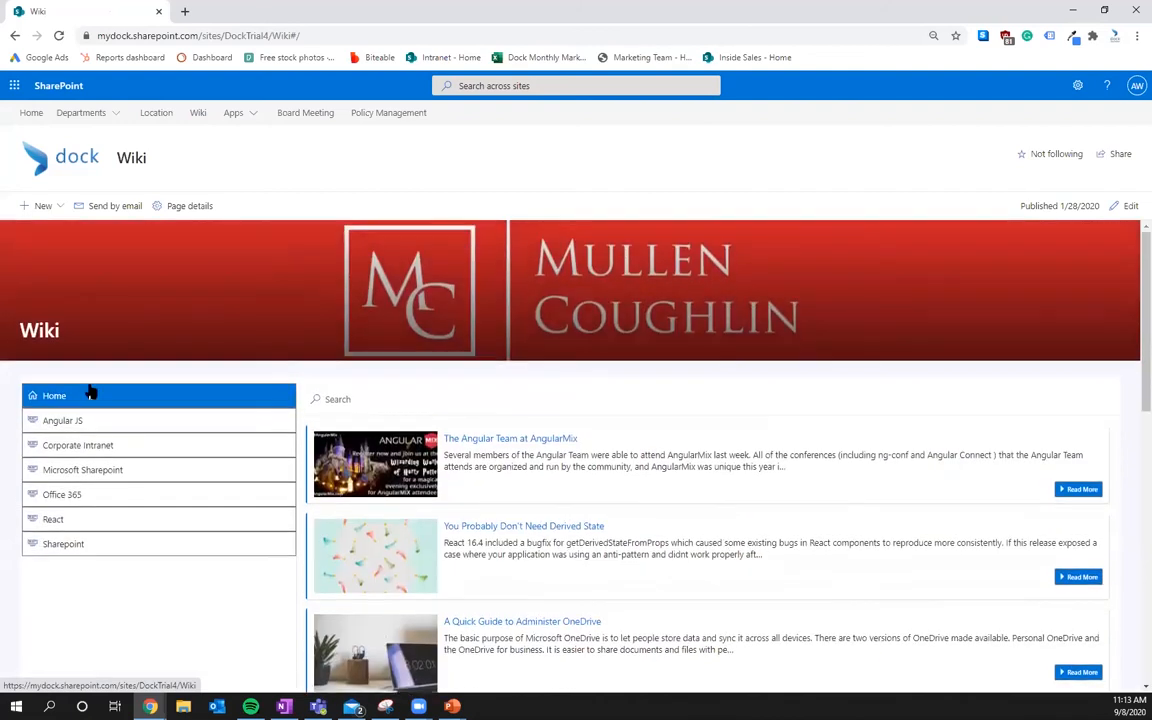
- Browse the wiki articles by category: Angular JS, Corporate Intranet, Microsoft Sharepoint, Office 365, React and Sharepoint
{"action": "left_click", "coordinate": [73, 423]}
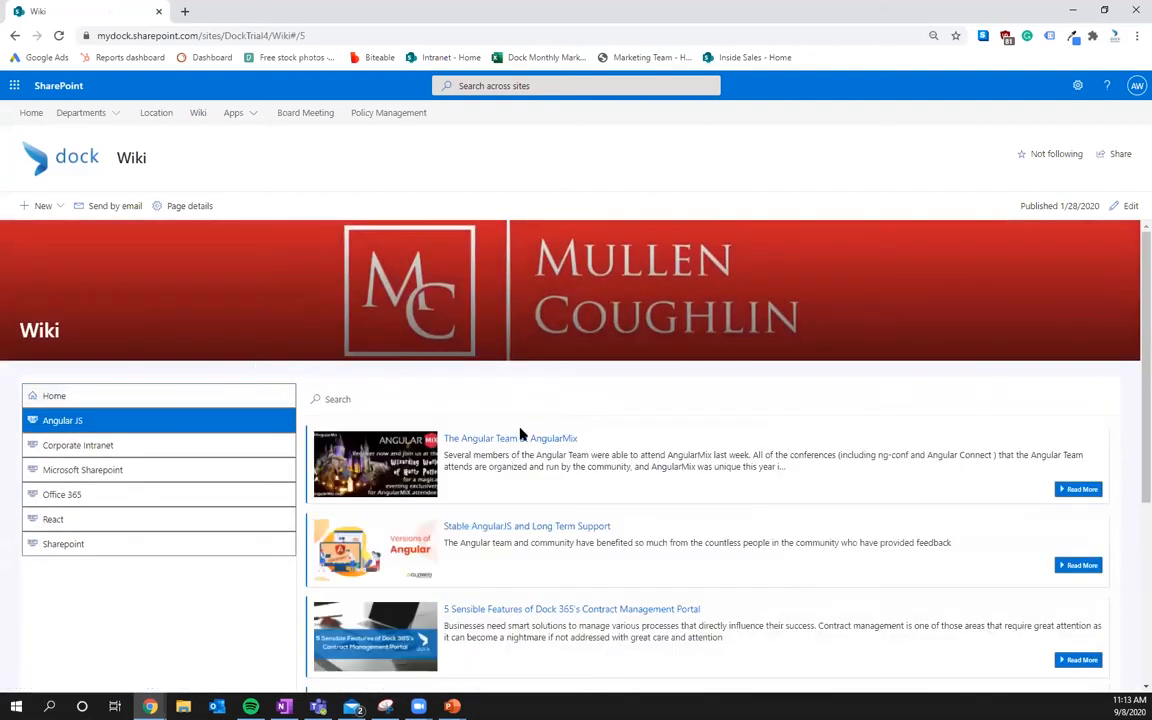
{"action": "scroll", "coordinate": [685, 240], "scroll_direction": "down", "scroll_amount": 2}
{"action": "left_click", "coordinate": [168, 312]}
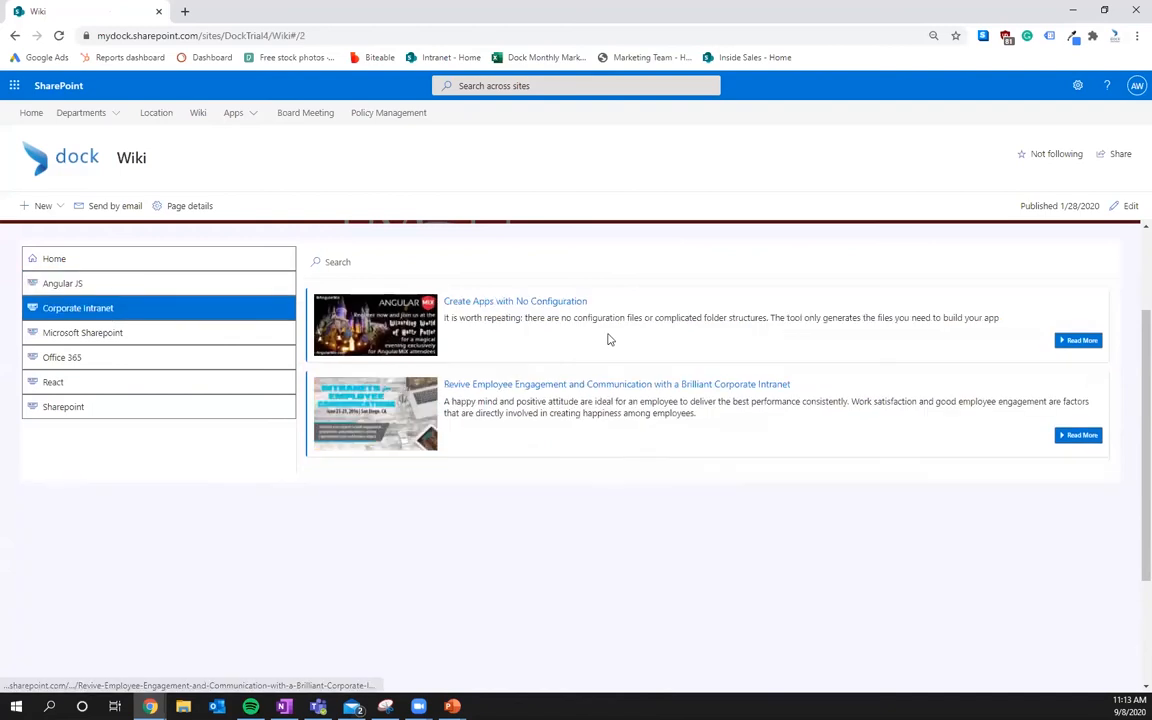
{"action": "left_click", "coordinate": [58, 334]}
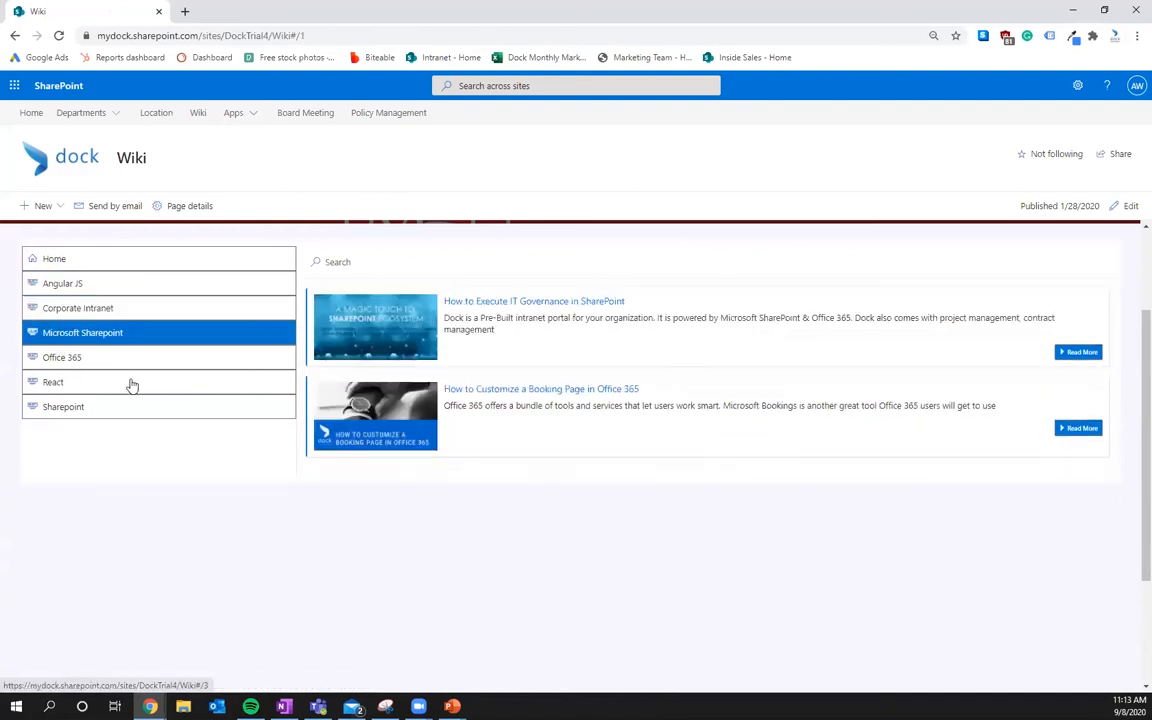
{"action": "left_click", "coordinate": [90, 360]}
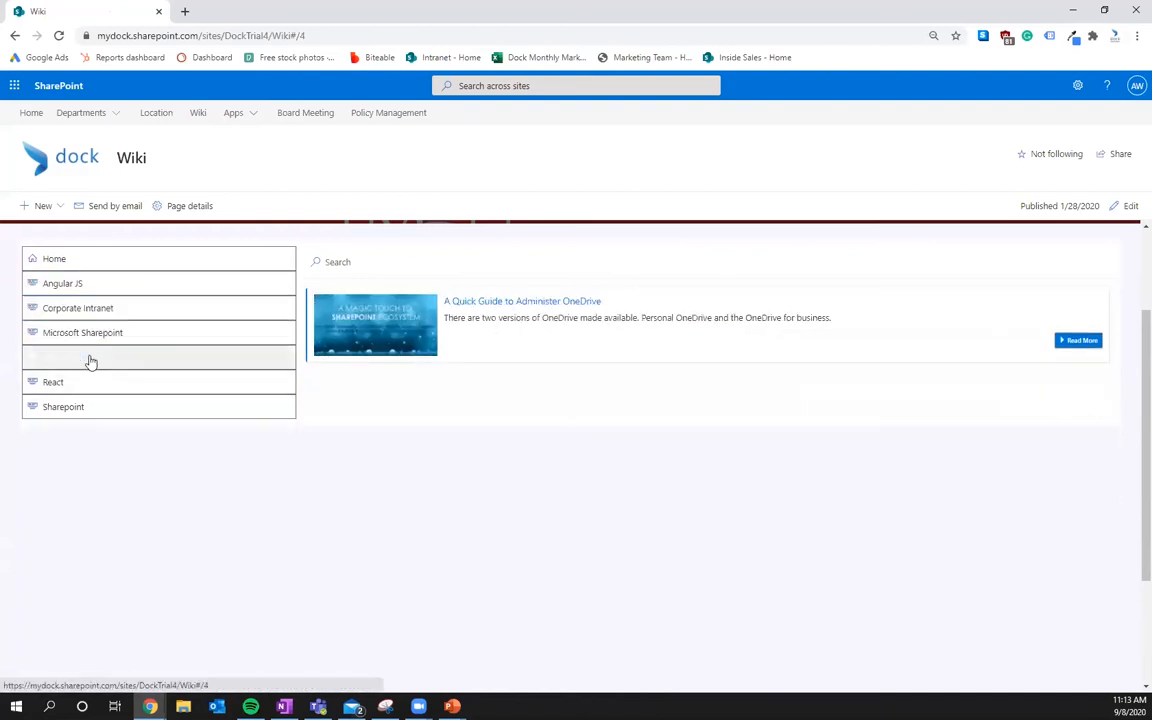
{"action": "left_click", "coordinate": [232, 385]}
{"action": "left_click", "coordinate": [130, 407]}
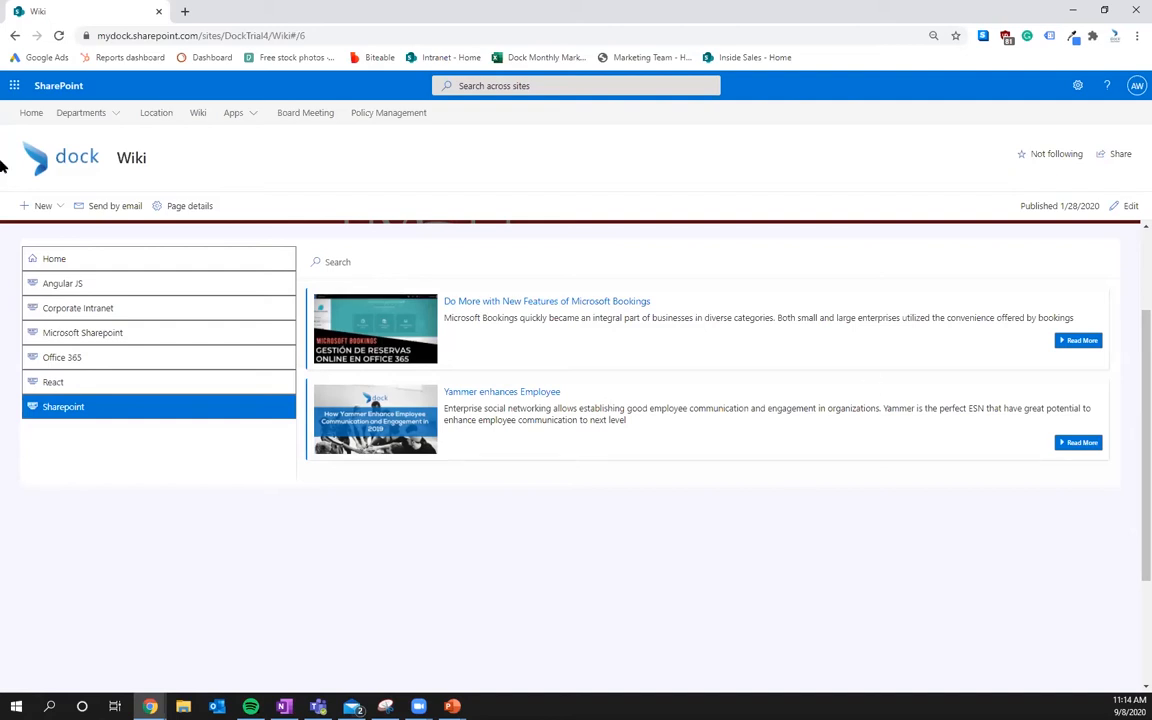
- Return to the intranet home page and start creating a new team site
{"action": "left_click", "coordinate": [15, 86]}
{"action": "left_click", "coordinate": [316, 185]}
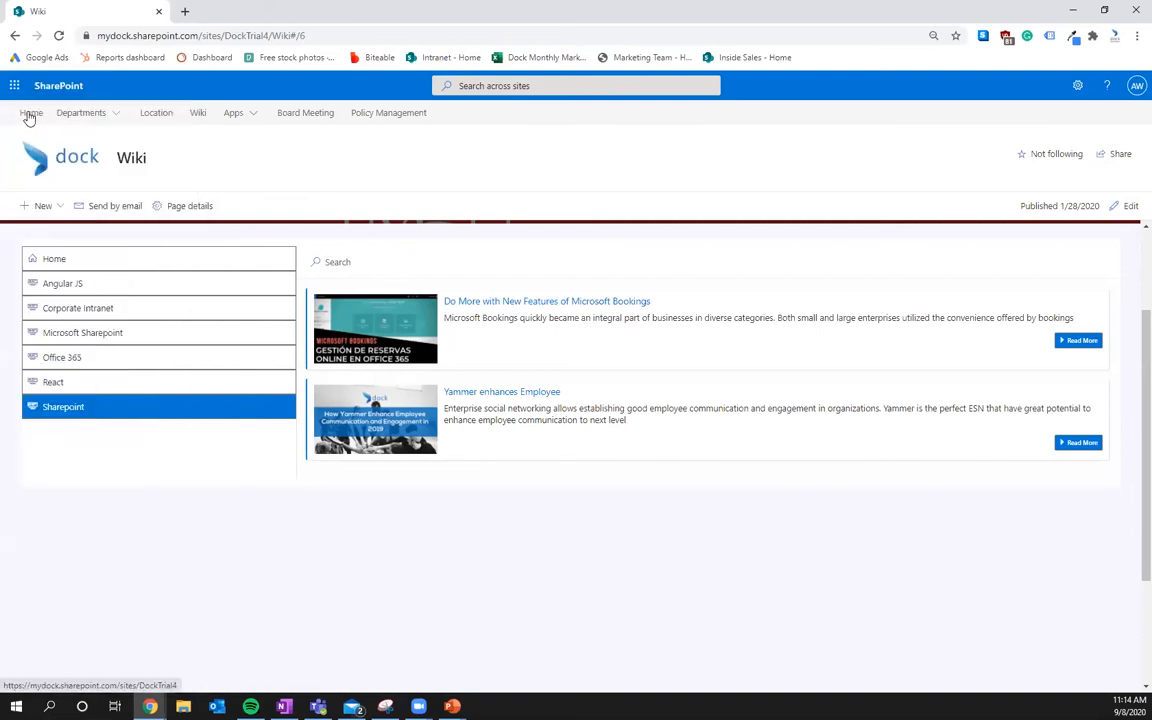
{"action": "left_click", "coordinate": [29, 114]}
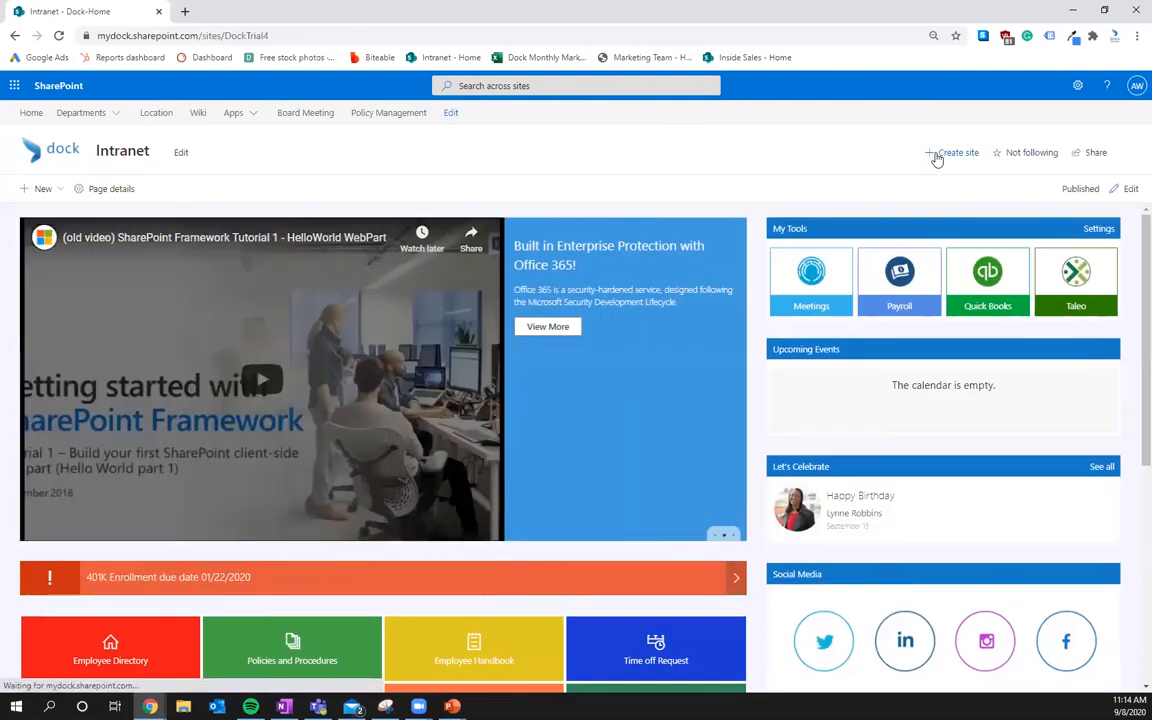
{"action": "left_click", "coordinate": [937, 157]}
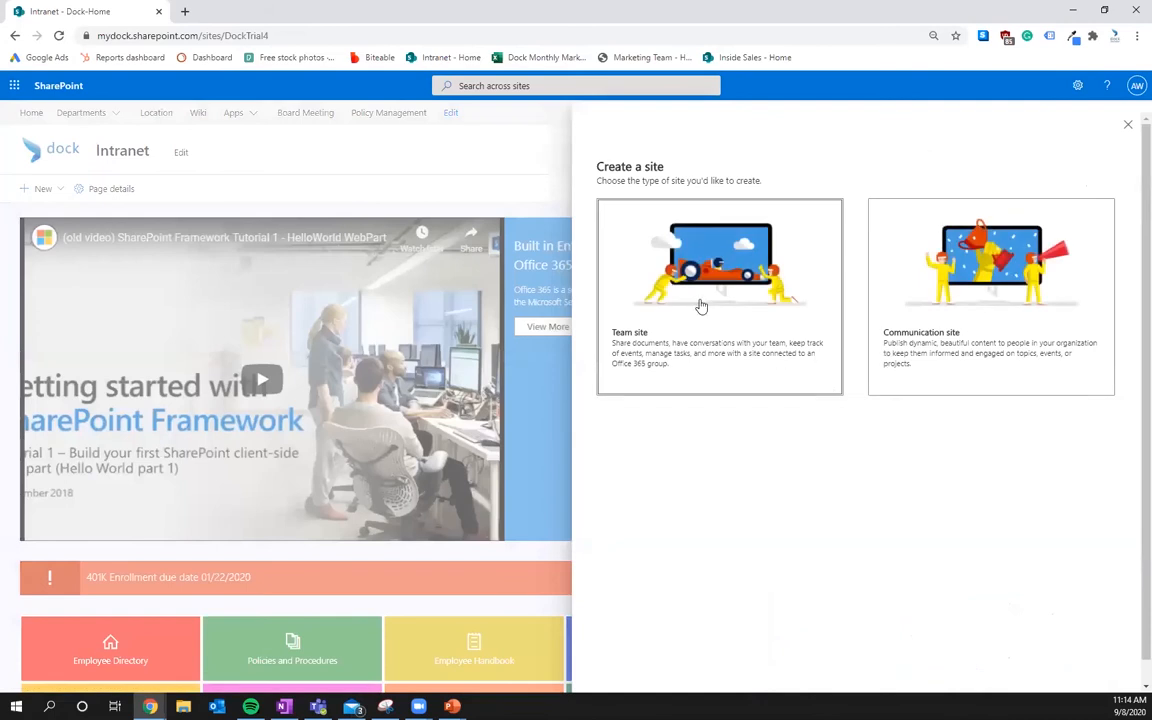
{"action": "left_click", "coordinate": [701, 305]}
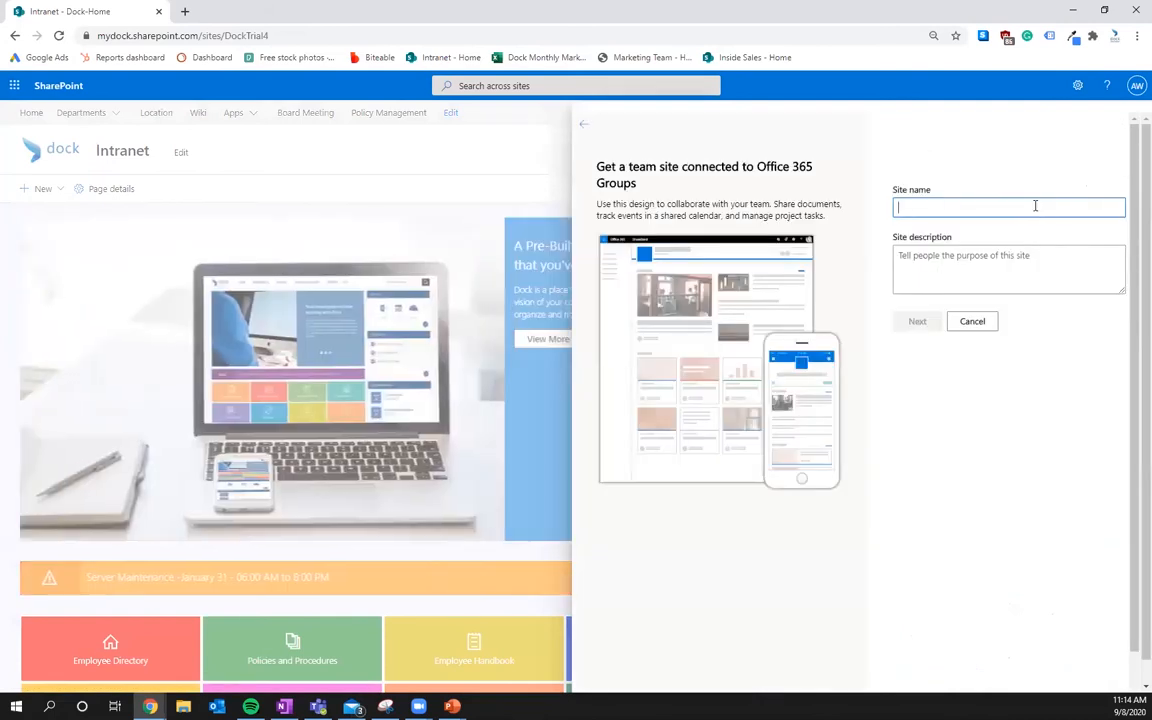
- Name the site Team Wiki Bravo, keep the default private and English settings, and finish creating it without adding owners or members
{"action": "type", "text": "Team"}
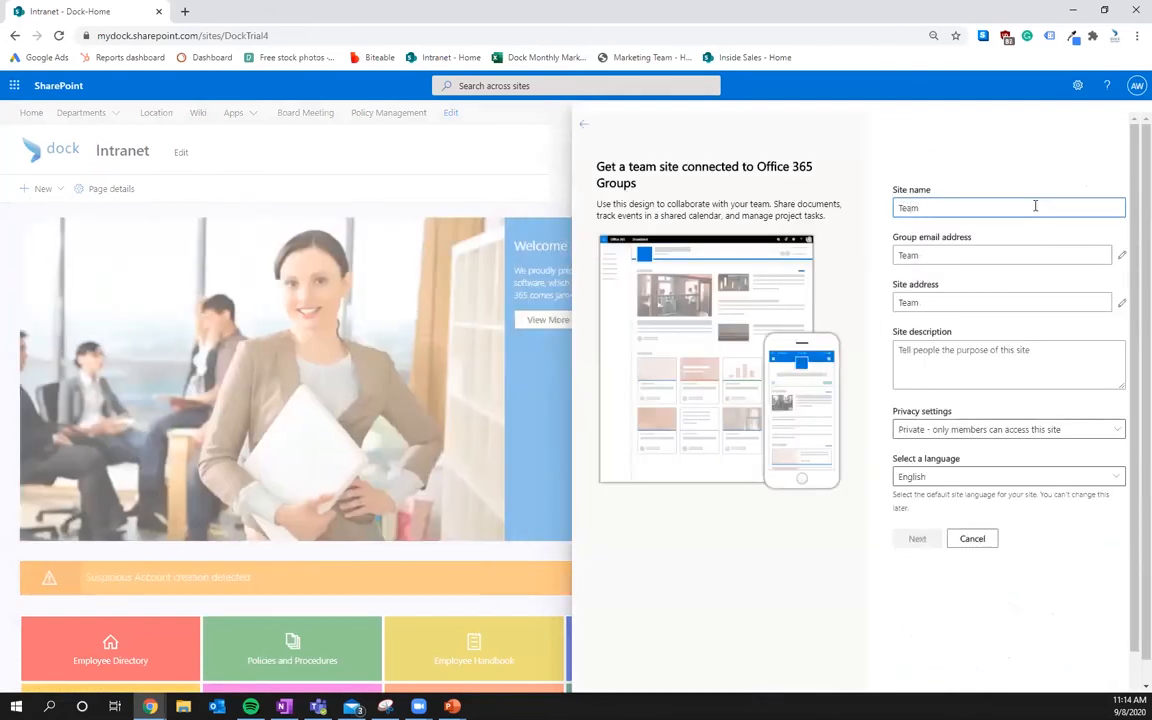
{"action": "type", "text": " Wolo"}
{"action": "key", "text": "BackSpace"}
{"action": "key", "text": "BackSpace"}
{"action": "key", "text": "BackSpace"}
{"action": "key", "text": "BackSpace"}
{"action": "type", "text": "iki"}
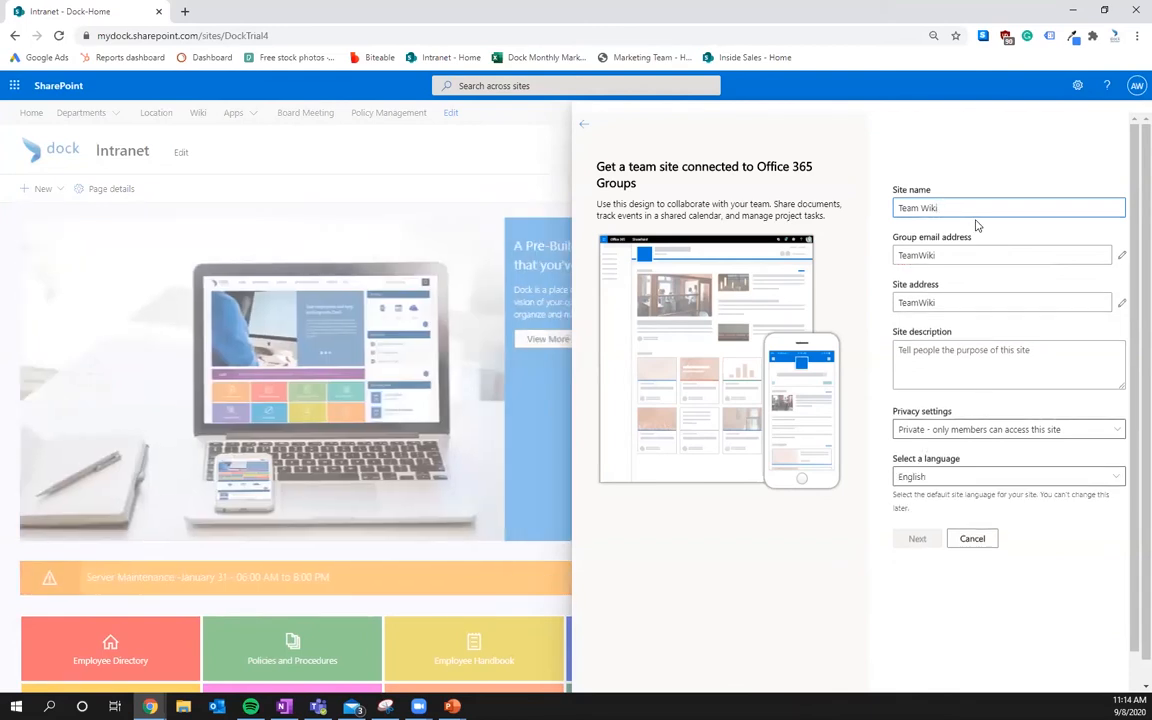
{"action": "type", "text": " Bravo"}
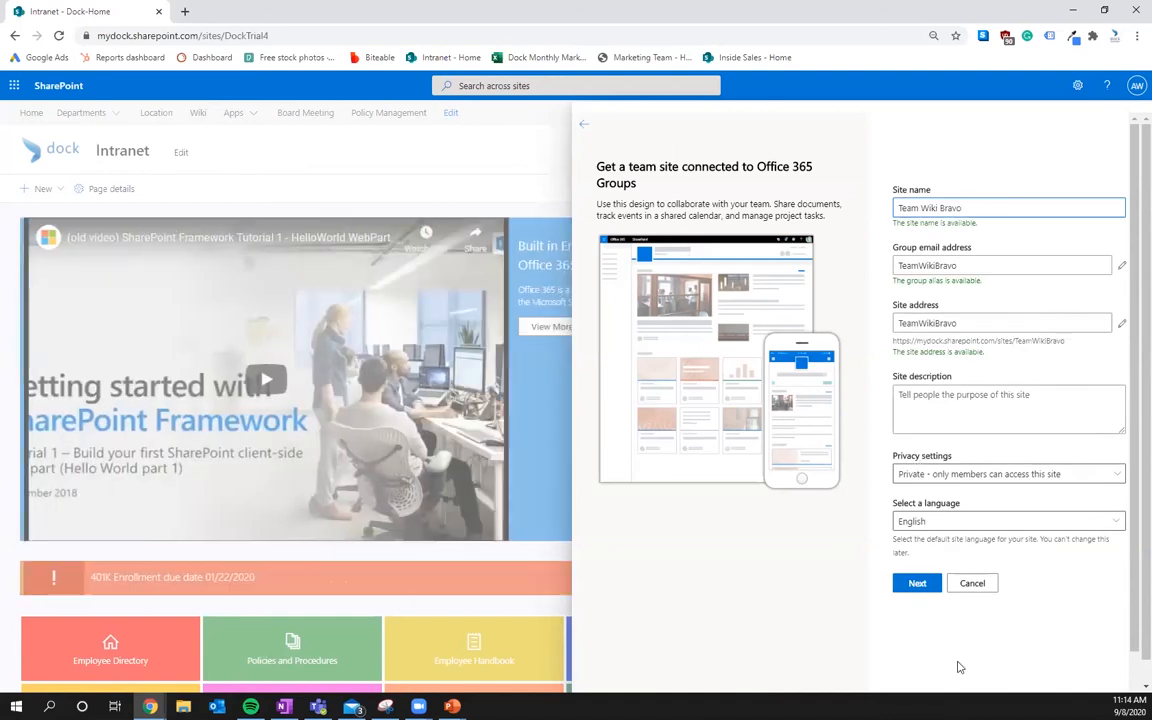
{"action": "left_click", "coordinate": [917, 583]}
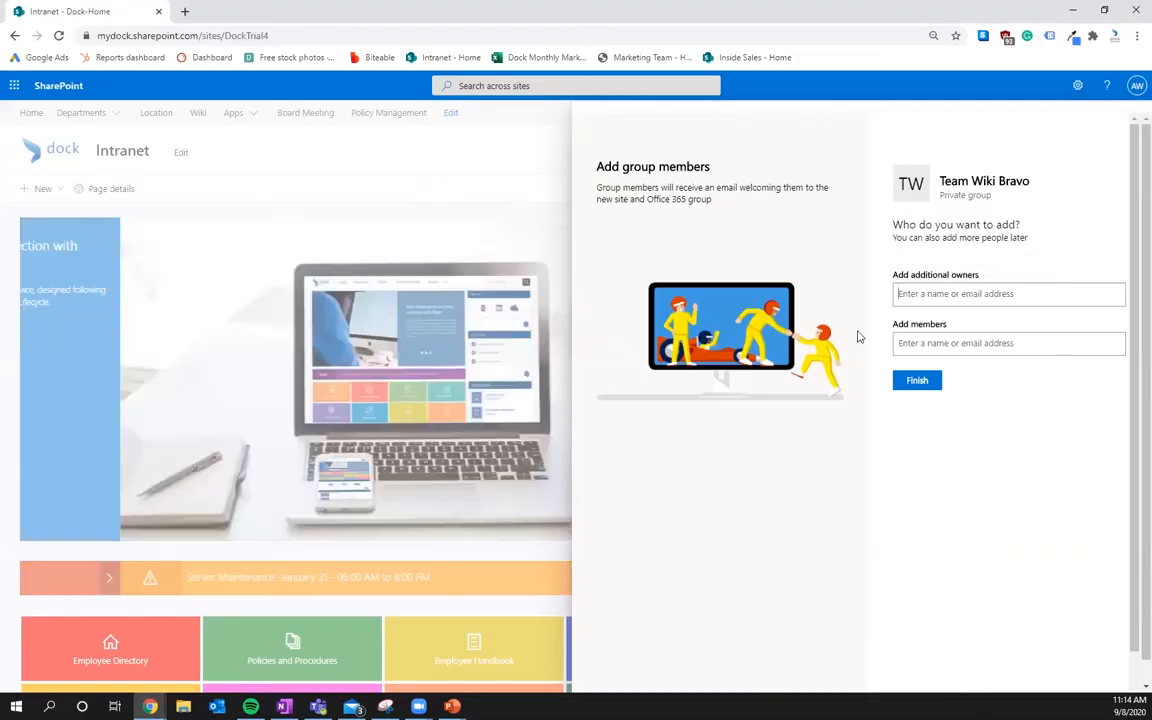
{"action": "left_click", "coordinate": [915, 381]}
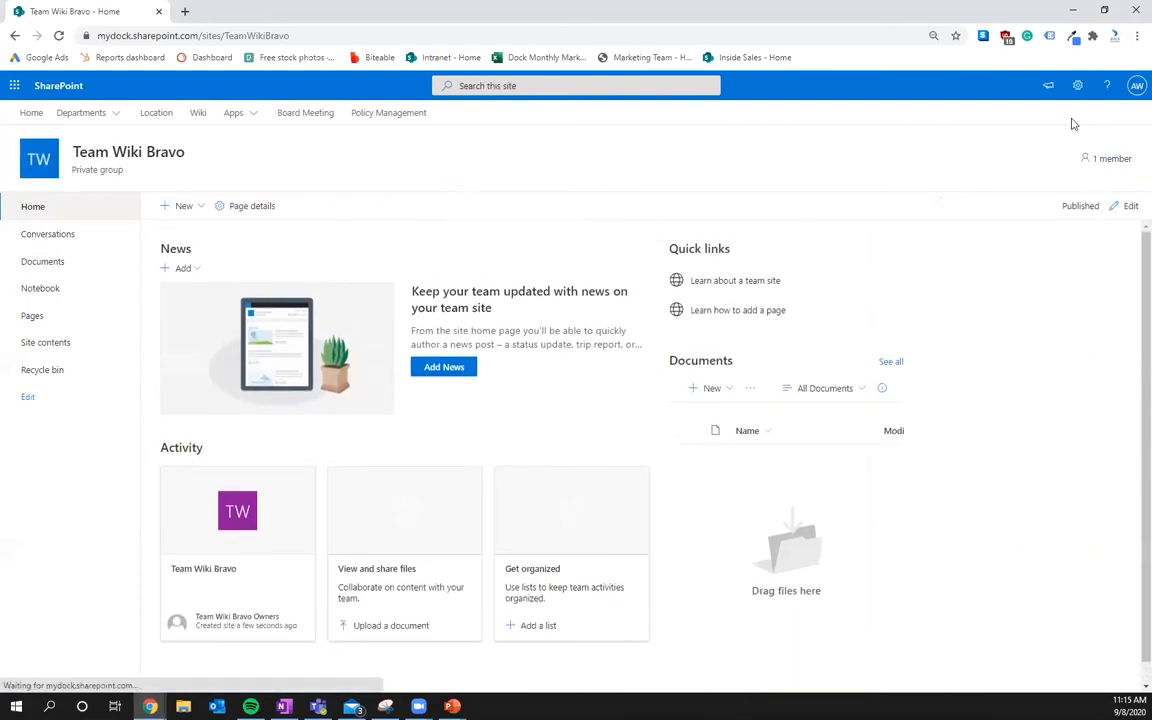
- Open the Site Pages library from the new site's contents, and view its Home.aspx page before closing that page
{"action": "left_click", "coordinate": [1077, 85]}
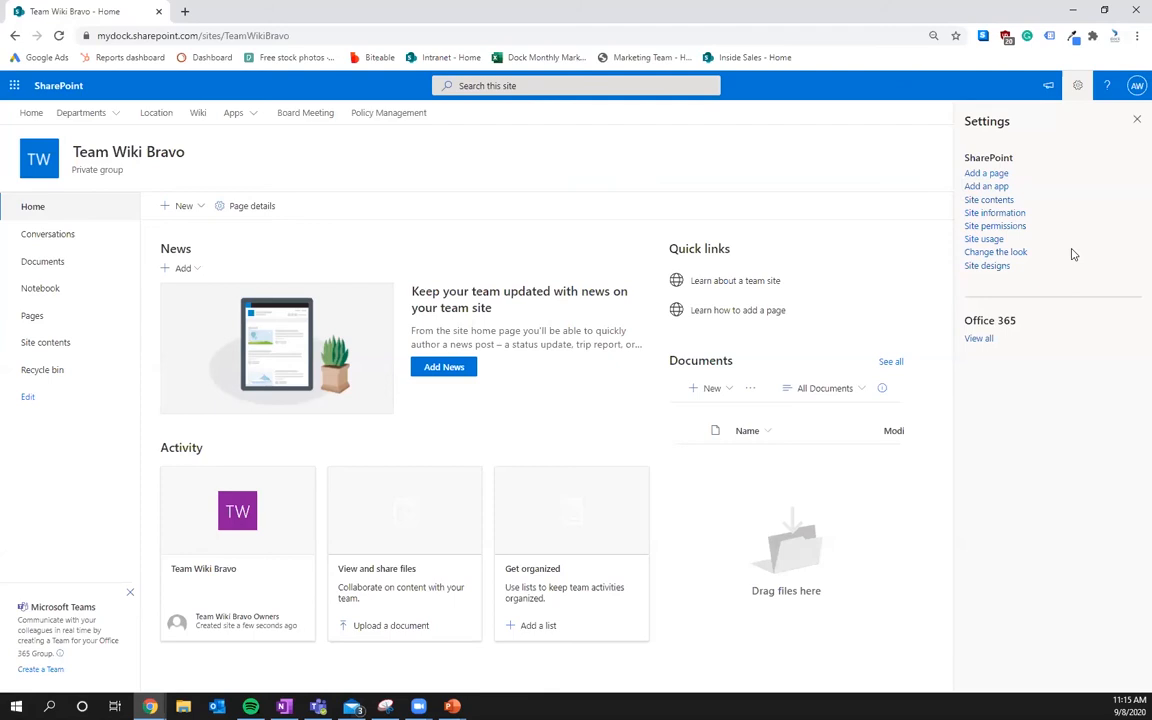
{"action": "left_click", "coordinate": [996, 206]}
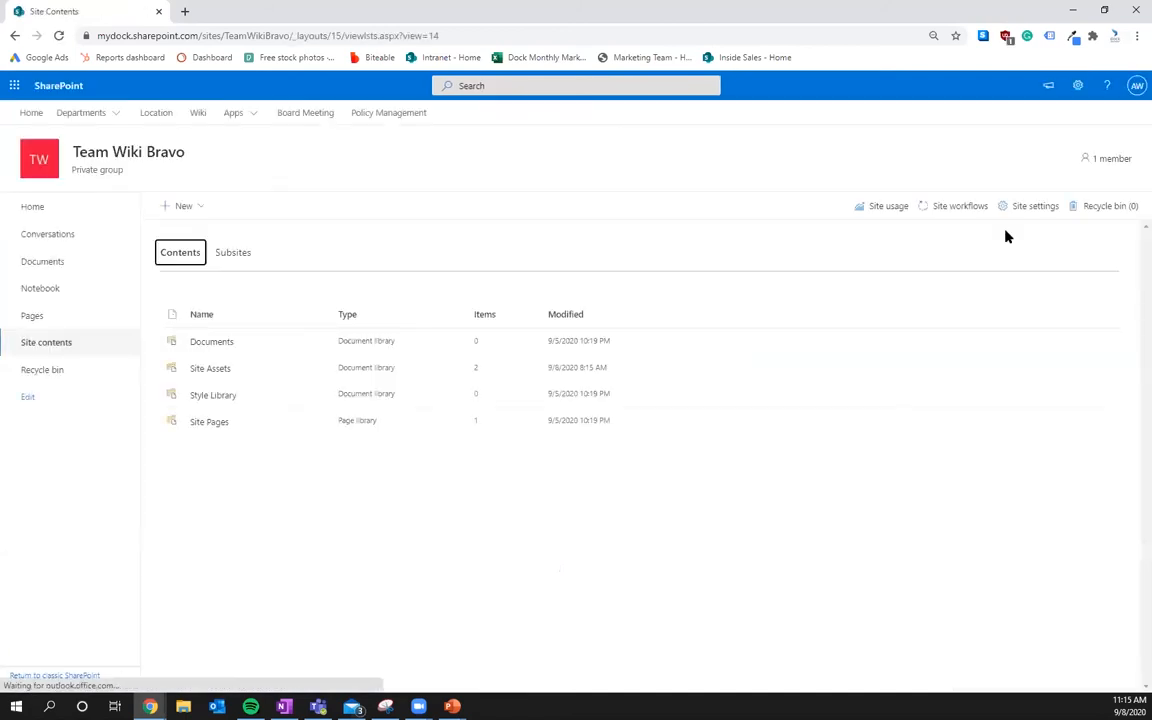
{"action": "left_click", "coordinate": [194, 424]}
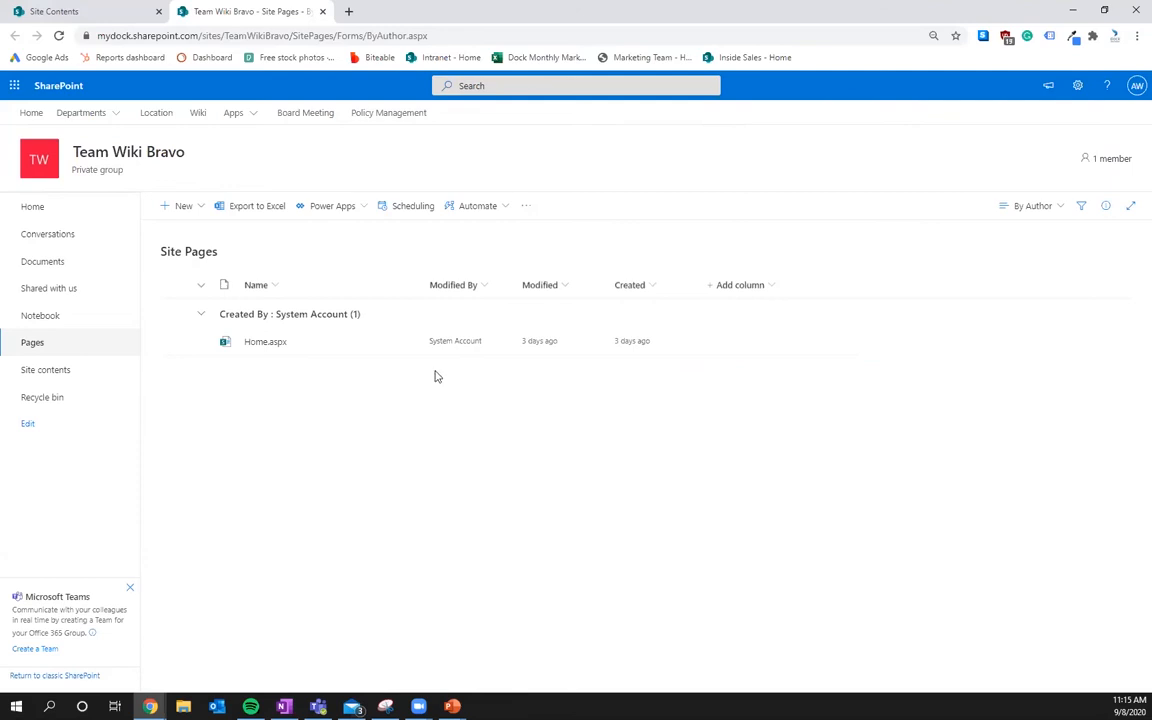
{"action": "left_click", "coordinate": [268, 344]}
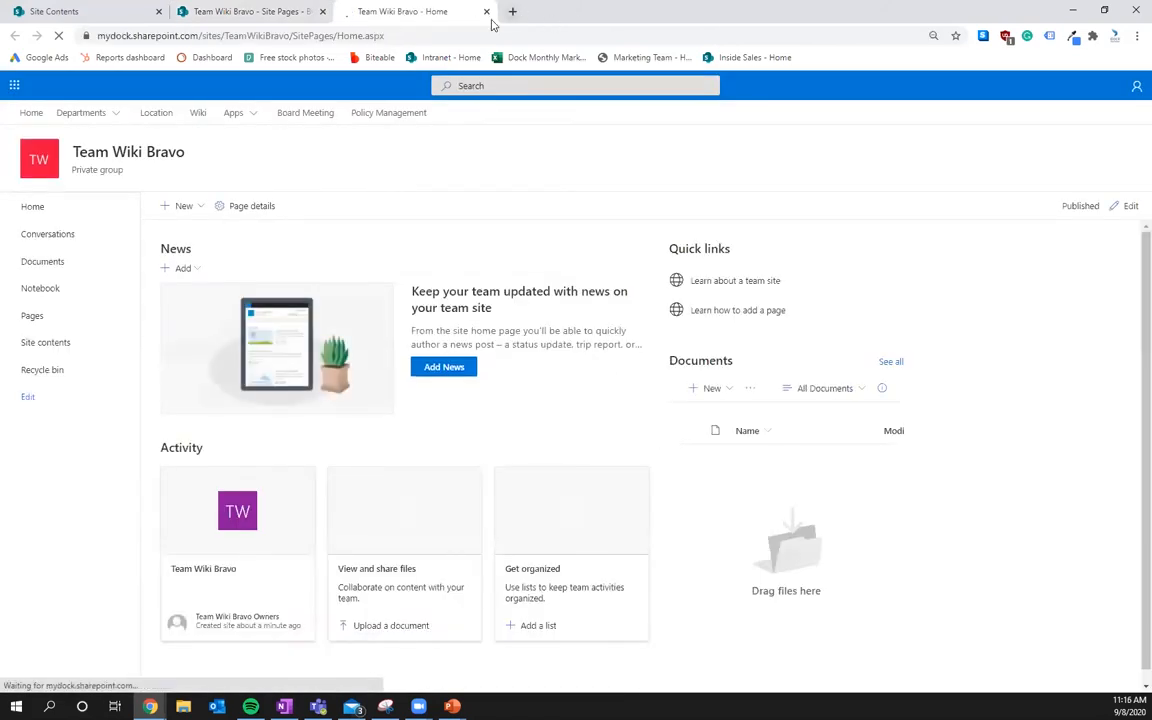
{"action": "key", "text": "ctrl+w"}
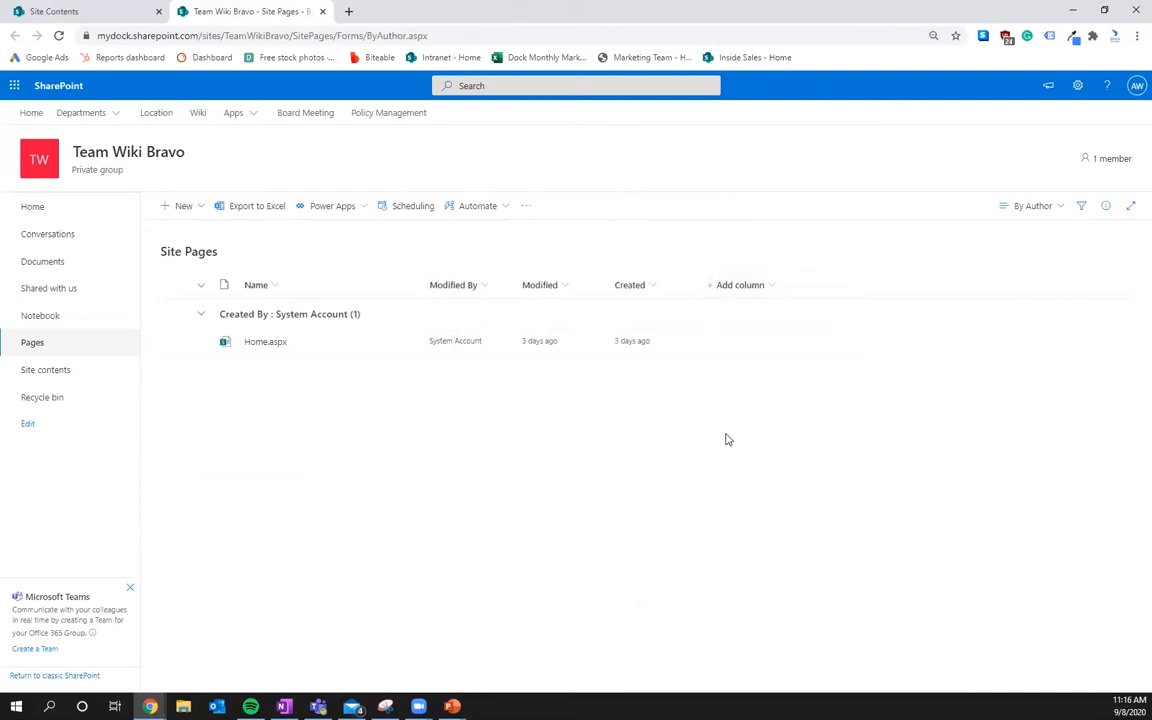
- Start a new Choice column named Department in the Site Pages library
{"action": "left_click", "coordinate": [730, 288]}
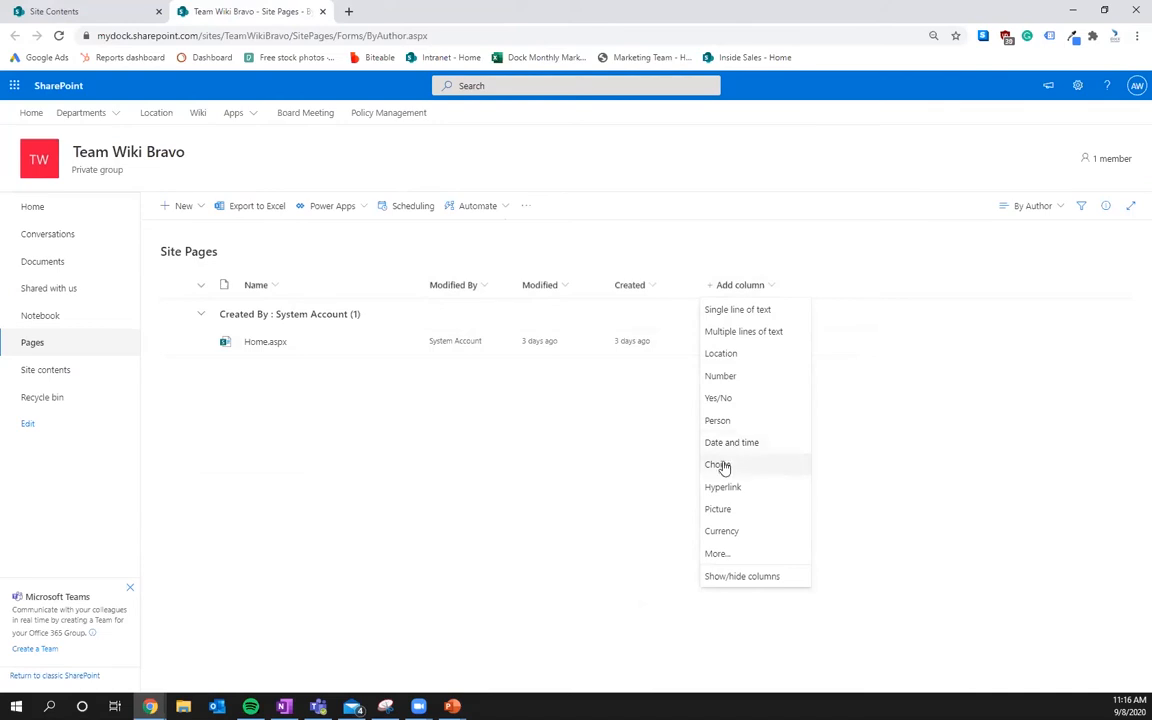
{"action": "left_click", "coordinate": [725, 465]}
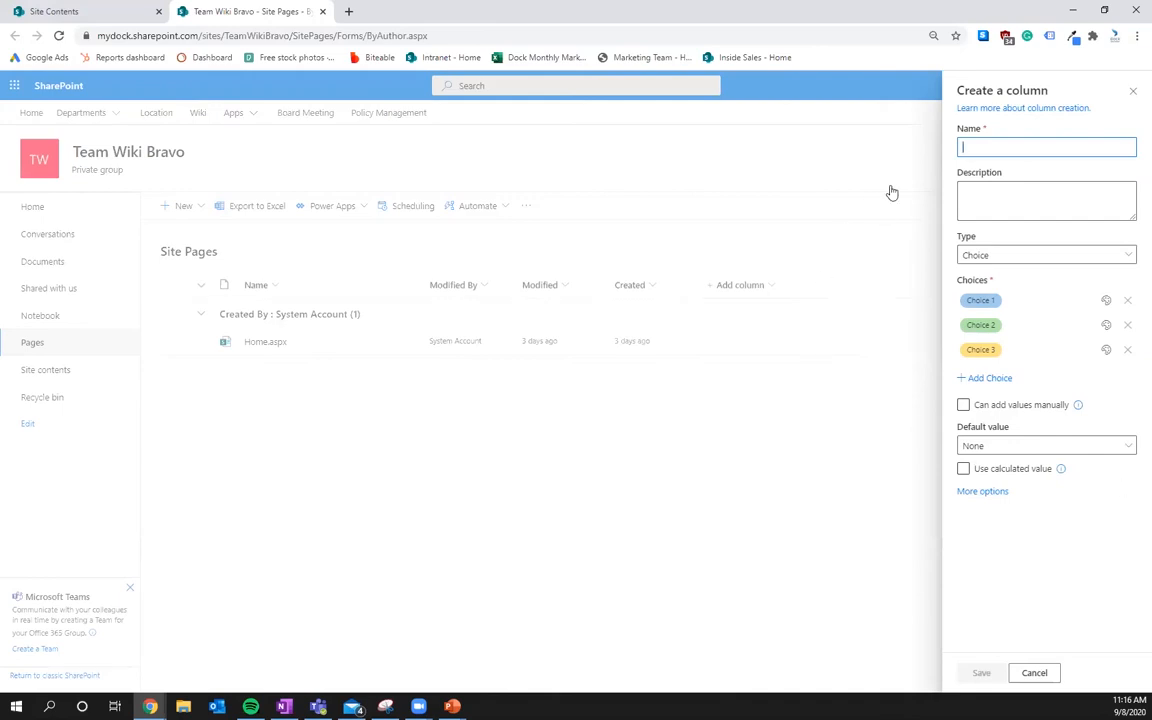
{"action": "type", "text": "Department"}
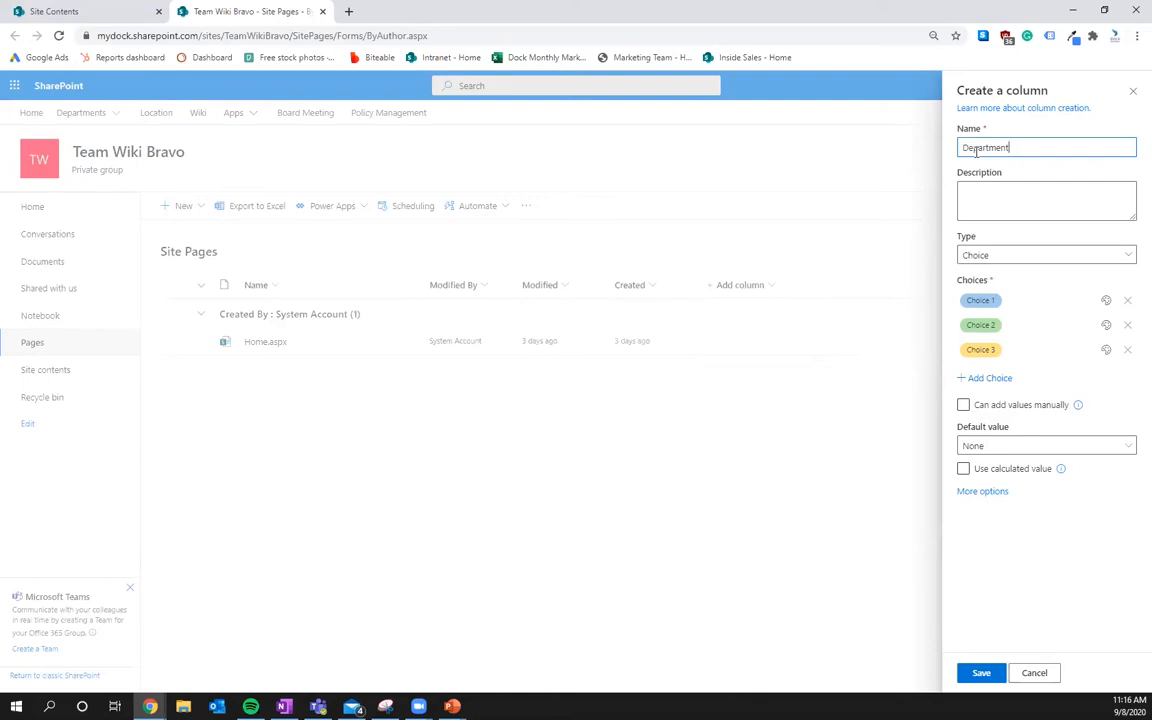
{"action": "left_click", "coordinate": [1030, 200]}
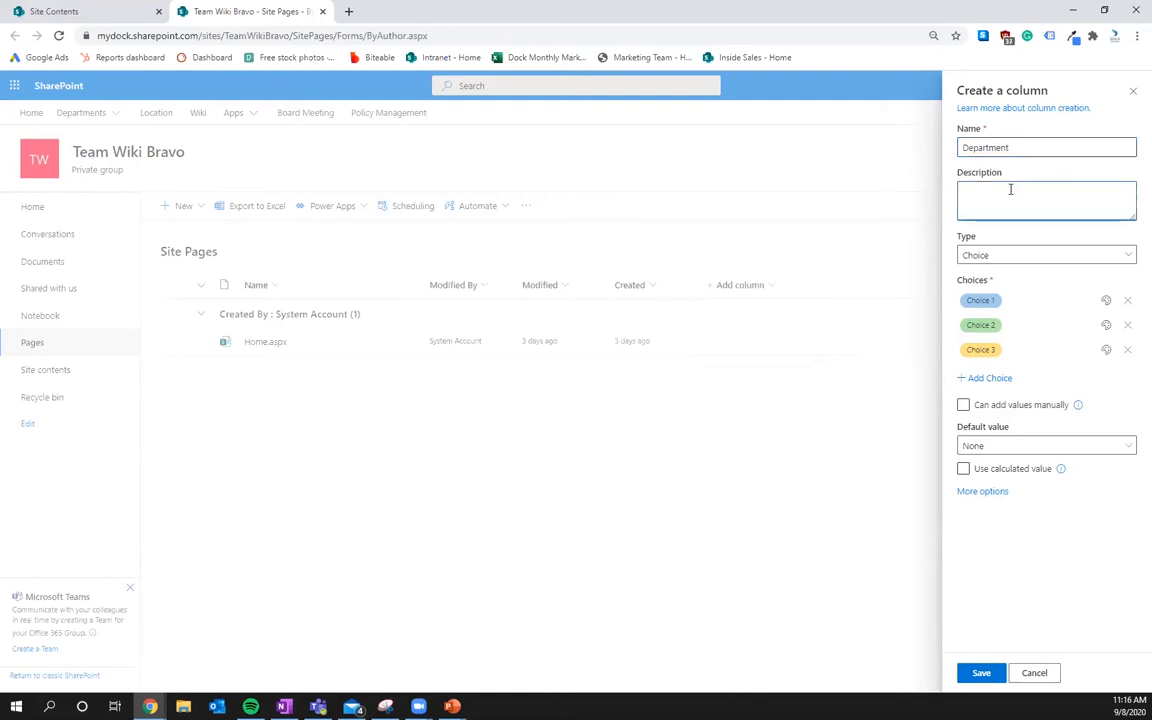
{"action": "left_click", "coordinate": [1018, 258]}
{"action": "left_click", "coordinate": [1018, 262]}
- Set the Department column's choices to Admin, HR, Marketing and Sales
{"action": "left_click", "coordinate": [978, 302]}
{"action": "type", "text": "Admin"}
{"action": "left_click", "coordinate": [981, 326]}
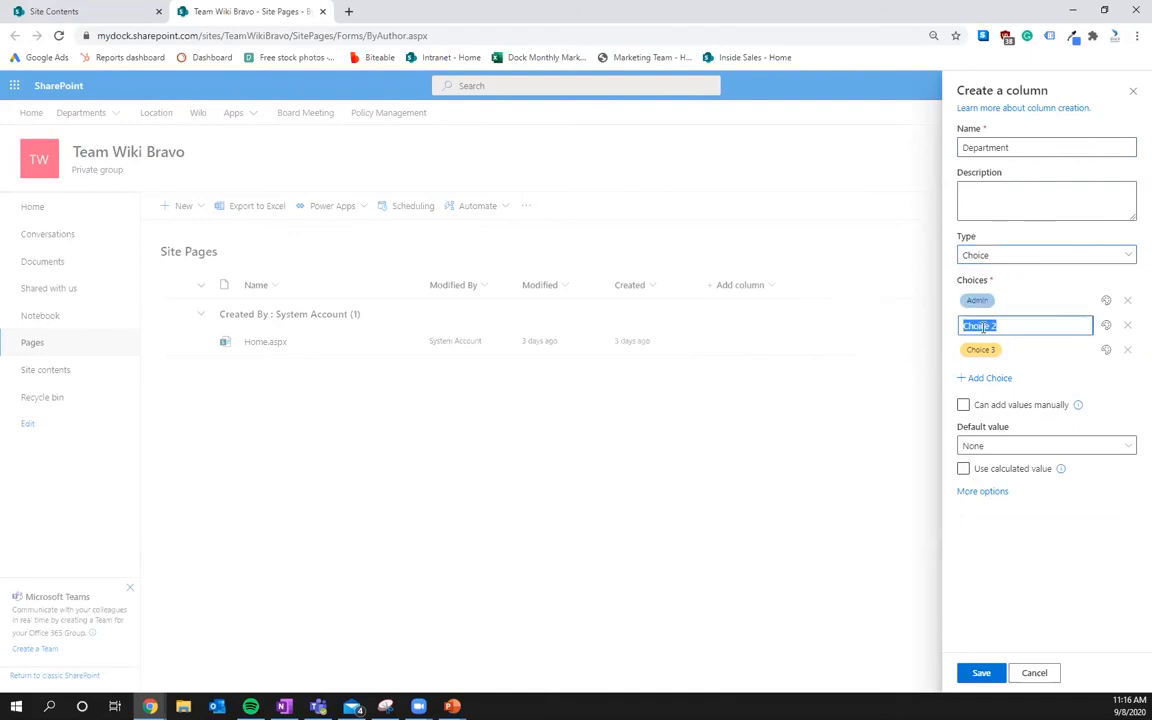
{"action": "type", "text": "HR"}
{"action": "left_click", "coordinate": [985, 349]}
{"action": "type", "text": "Marke"}
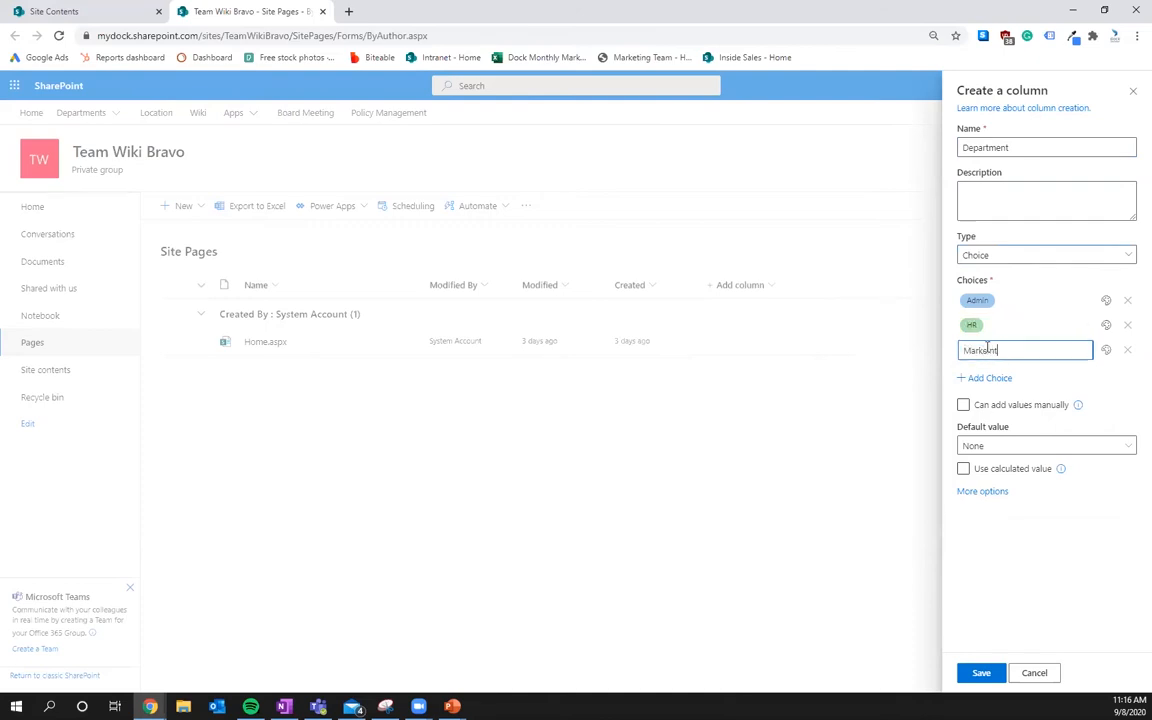
{"action": "type", "text": "ting"}
{"action": "left_click", "coordinate": [990, 378]}
{"action": "left_click", "coordinate": [990, 374]}
{"action": "type", "text": "Sales"}
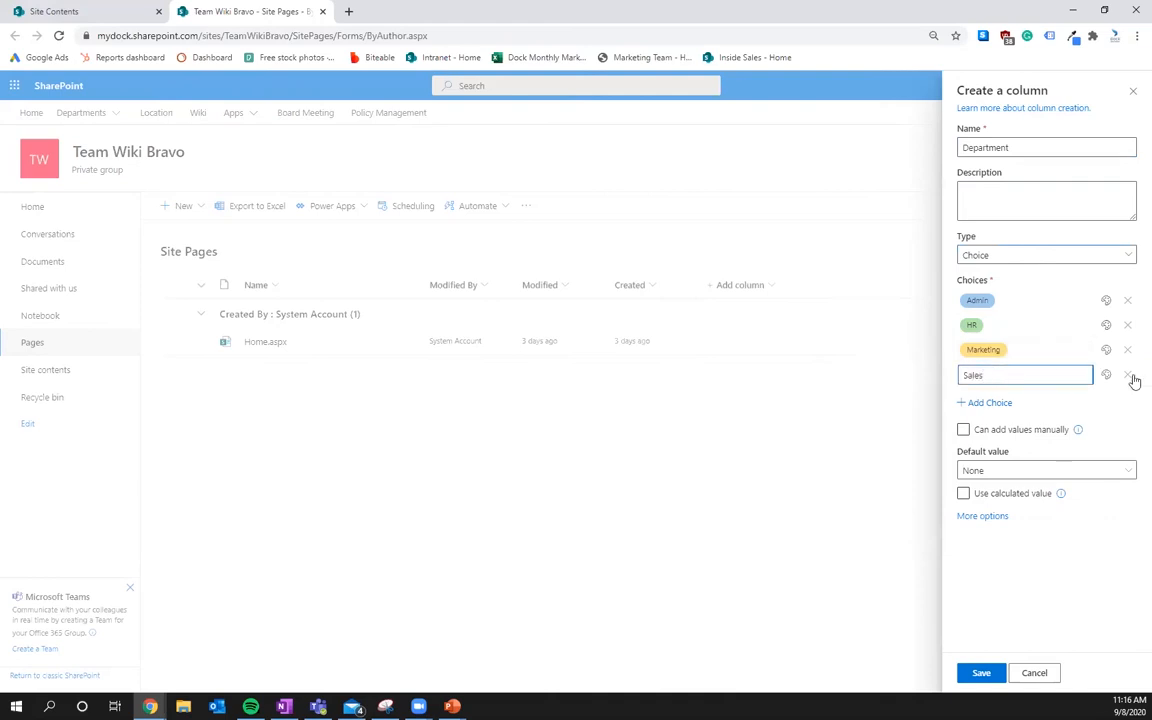
- Keep only the four named choices with None as the default value, and save the Department column
{"action": "left_click", "coordinate": [1003, 403]}
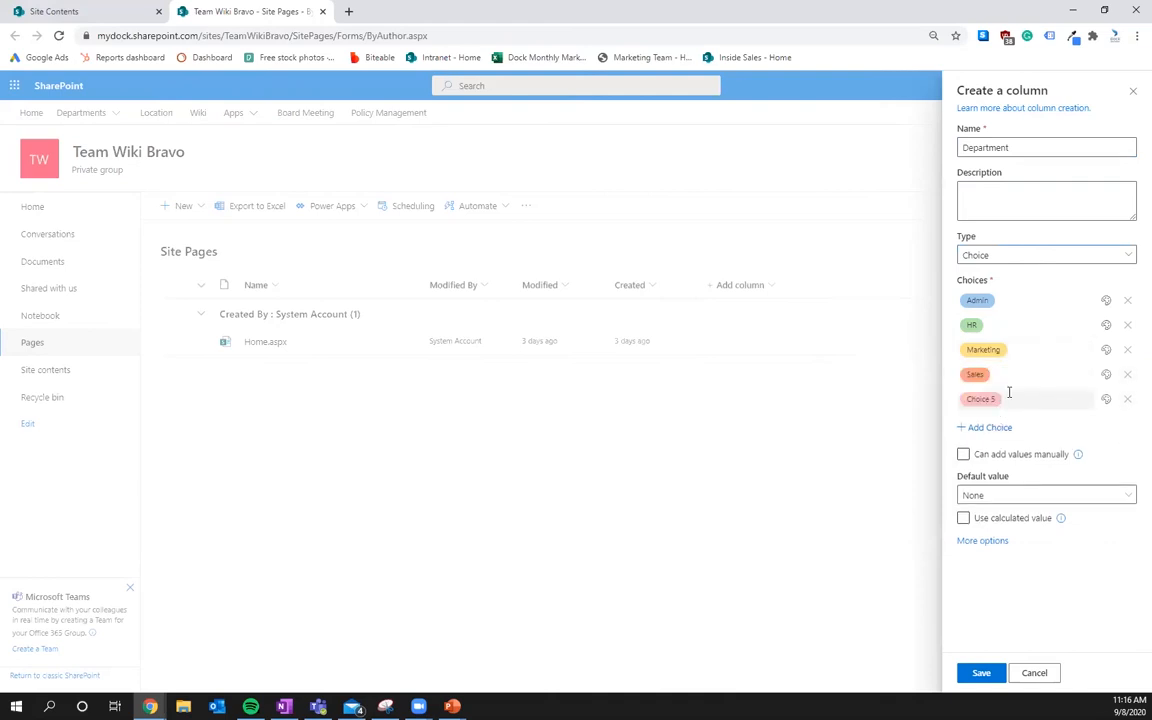
{"action": "left_click", "coordinate": [1126, 400]}
{"action": "left_click", "coordinate": [1005, 478]}
{"action": "left_click", "coordinate": [1005, 478]}
{"action": "left_click", "coordinate": [1006, 479]}
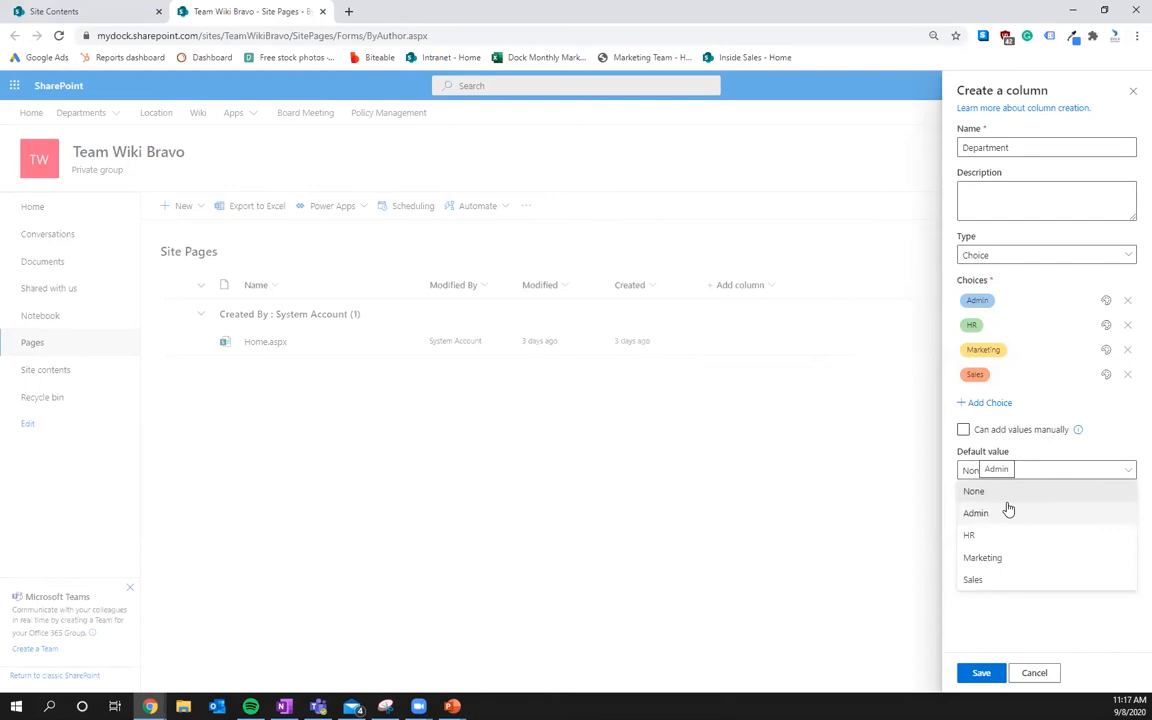
{"action": "left_click", "coordinate": [1049, 404]}
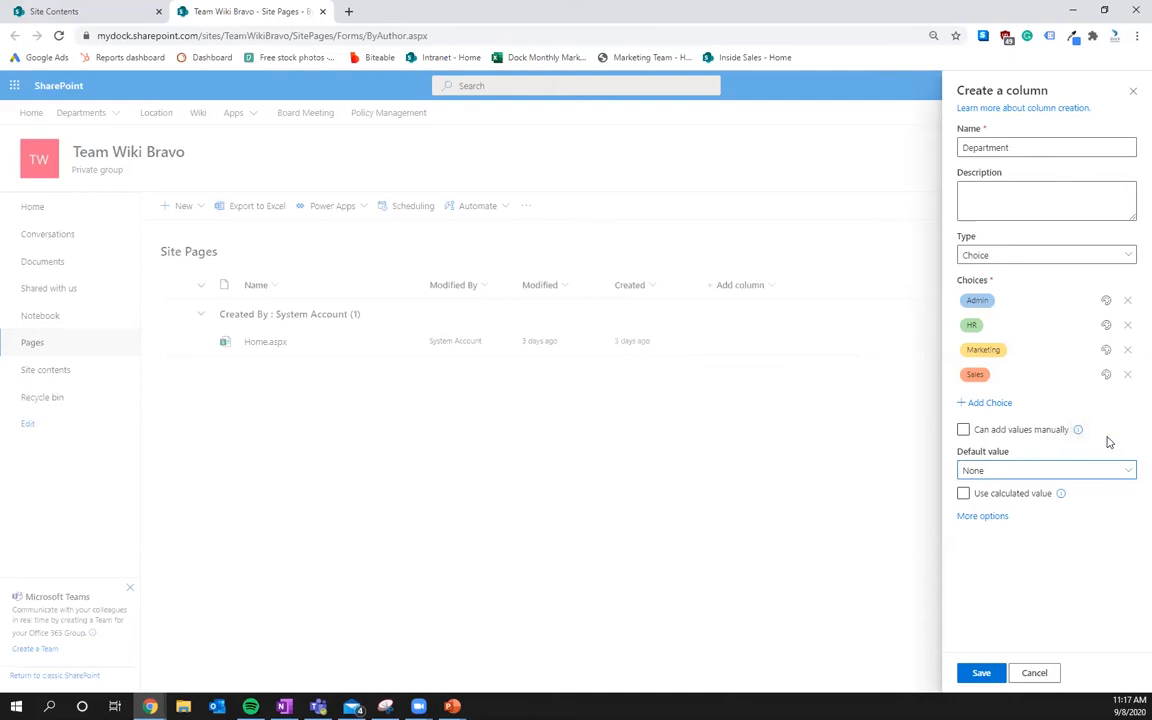
{"action": "left_click", "coordinate": [982, 672]}
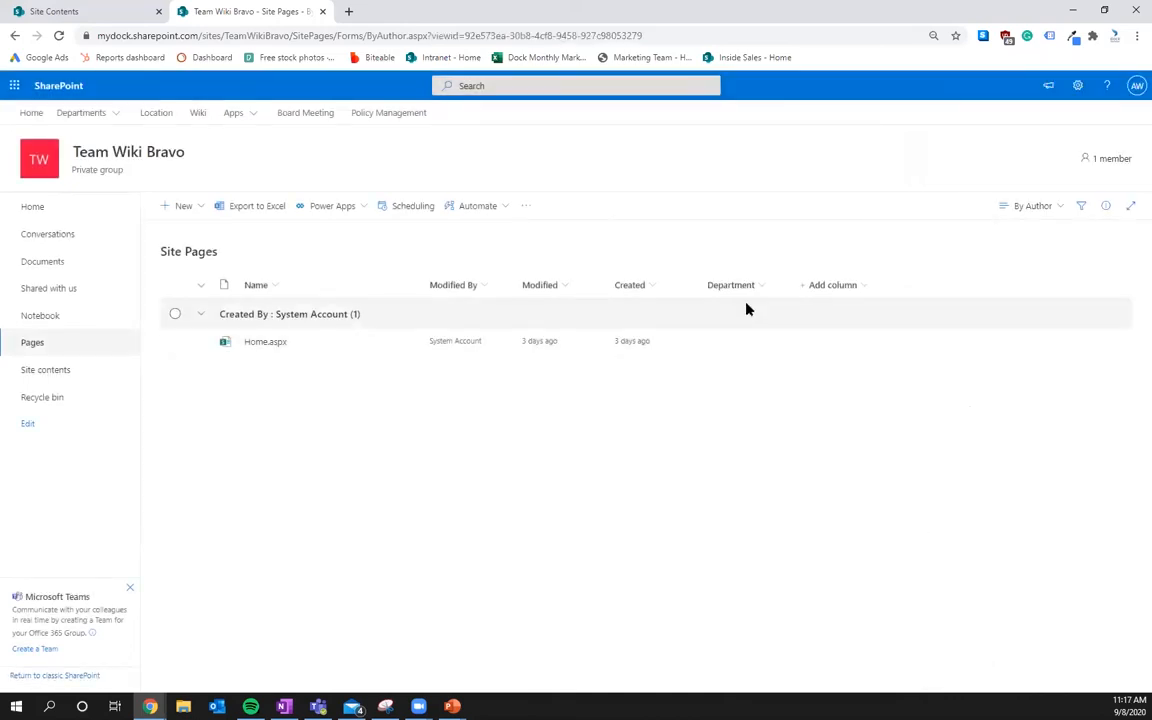
- Try to sort the site pages in ascending order by the Department column
{"action": "left_click", "coordinate": [731, 285]}
{"action": "left_click", "coordinate": [970, 501]}
{"action": "left_click", "coordinate": [728, 290]}
{"action": "left_click", "coordinate": [740, 314]}
{"action": "left_click", "coordinate": [742, 292]}
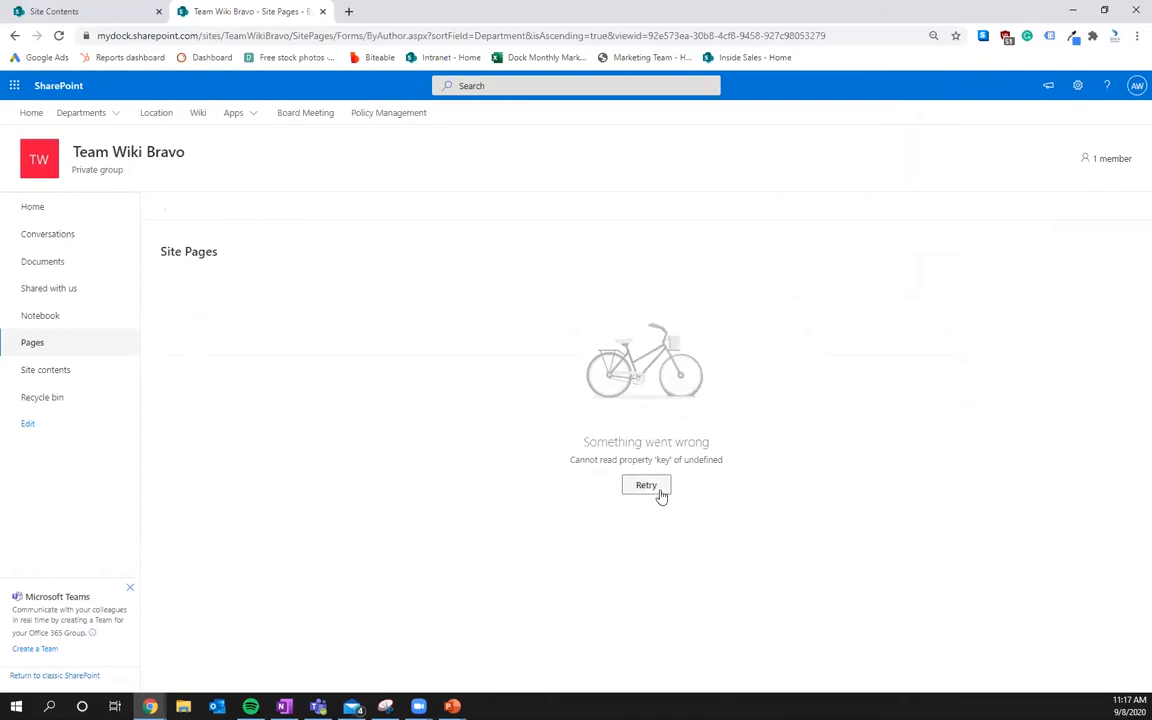
- Reload the Site Pages list and start a new date and time column named Expiration
{"action": "left_click", "coordinate": [648, 486]}
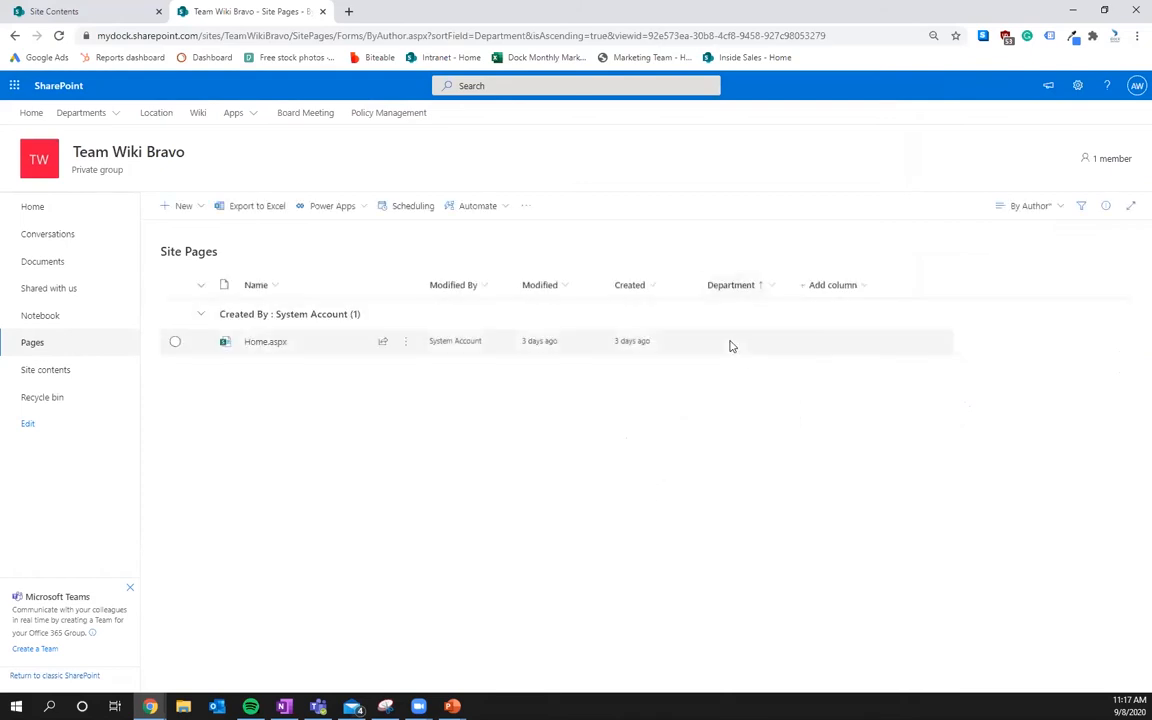
{"action": "left_click", "coordinate": [836, 287]}
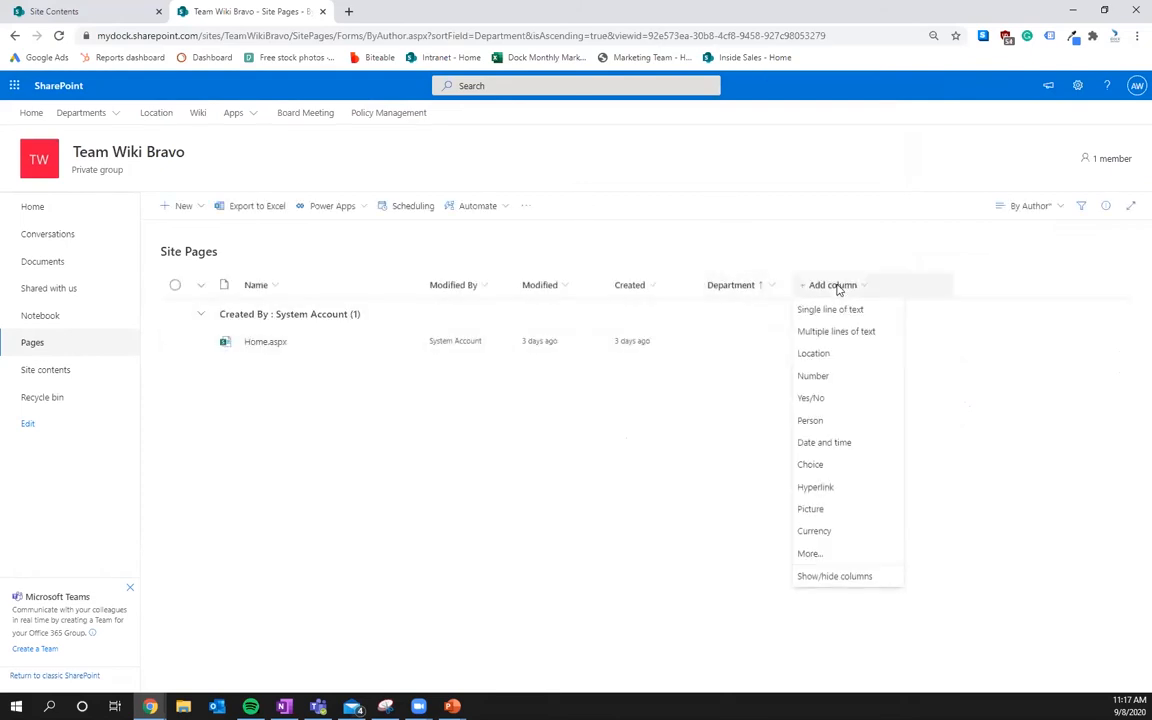
{"action": "left_click", "coordinate": [825, 442]}
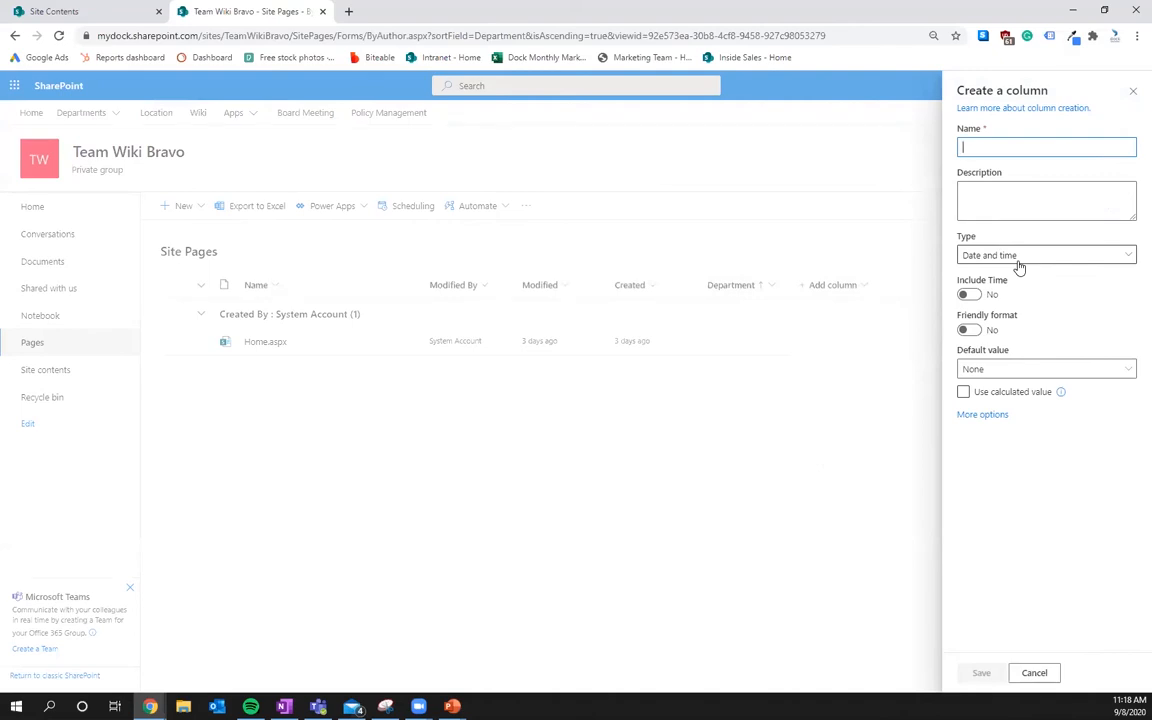
{"action": "type", "text": "Expira"}
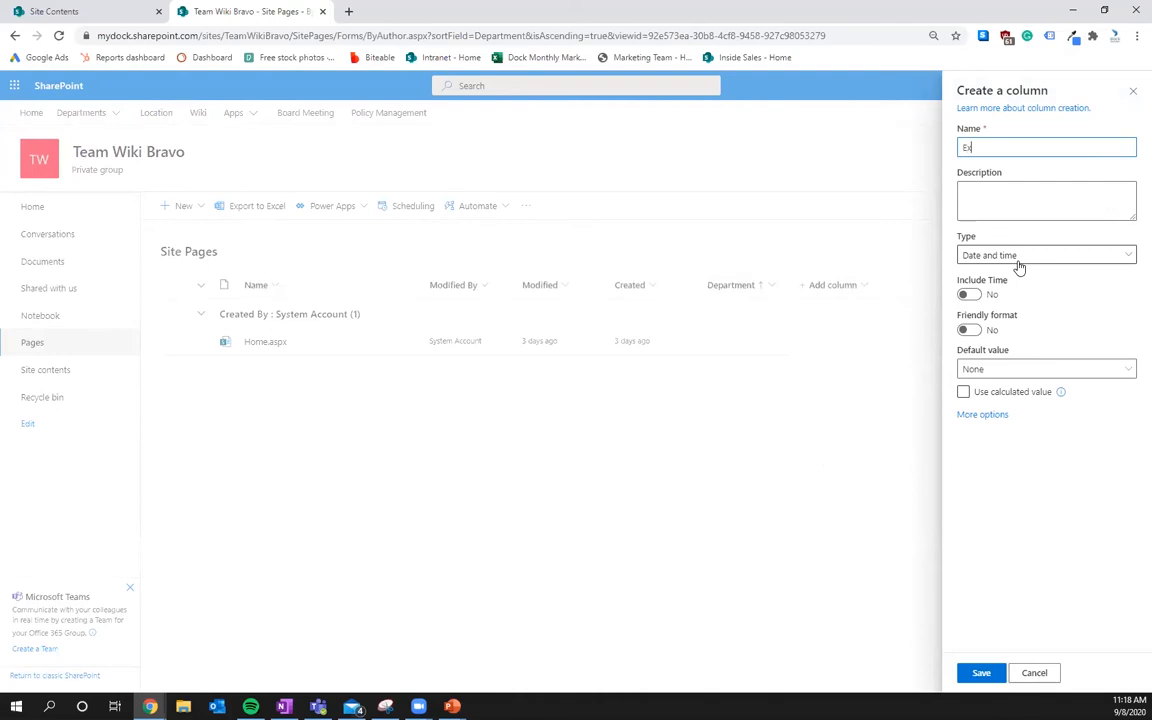
{"action": "key", "text": "BackSpace"}
{"action": "type", "text": "iration"}
- Keep None as the Expiration column's default value without a calculated value, and save the column
{"action": "left_click", "coordinate": [990, 399]}
{"action": "left_click", "coordinate": [990, 399]}
{"action": "left_click", "coordinate": [1004, 371]}
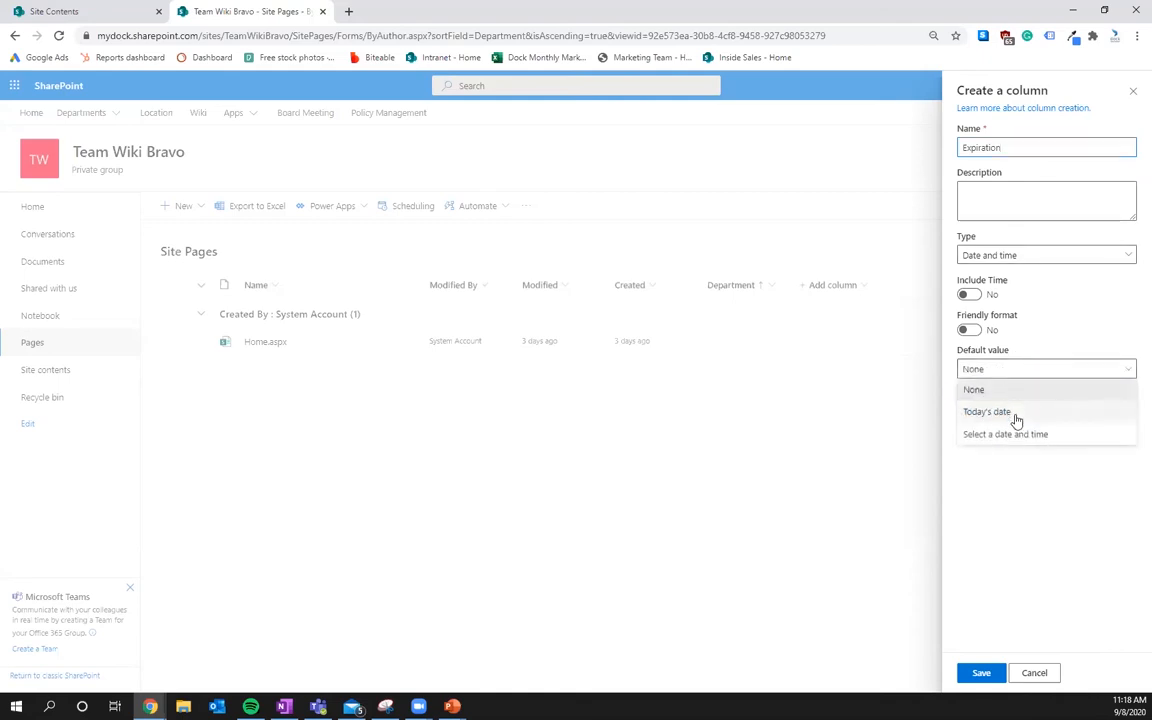
{"action": "left_click", "coordinate": [1014, 413]}
{"action": "left_click", "coordinate": [1017, 367]}
{"action": "left_click", "coordinate": [1014, 433]}
{"action": "left_click", "coordinate": [1014, 369]}
{"action": "left_click", "coordinate": [980, 391]}
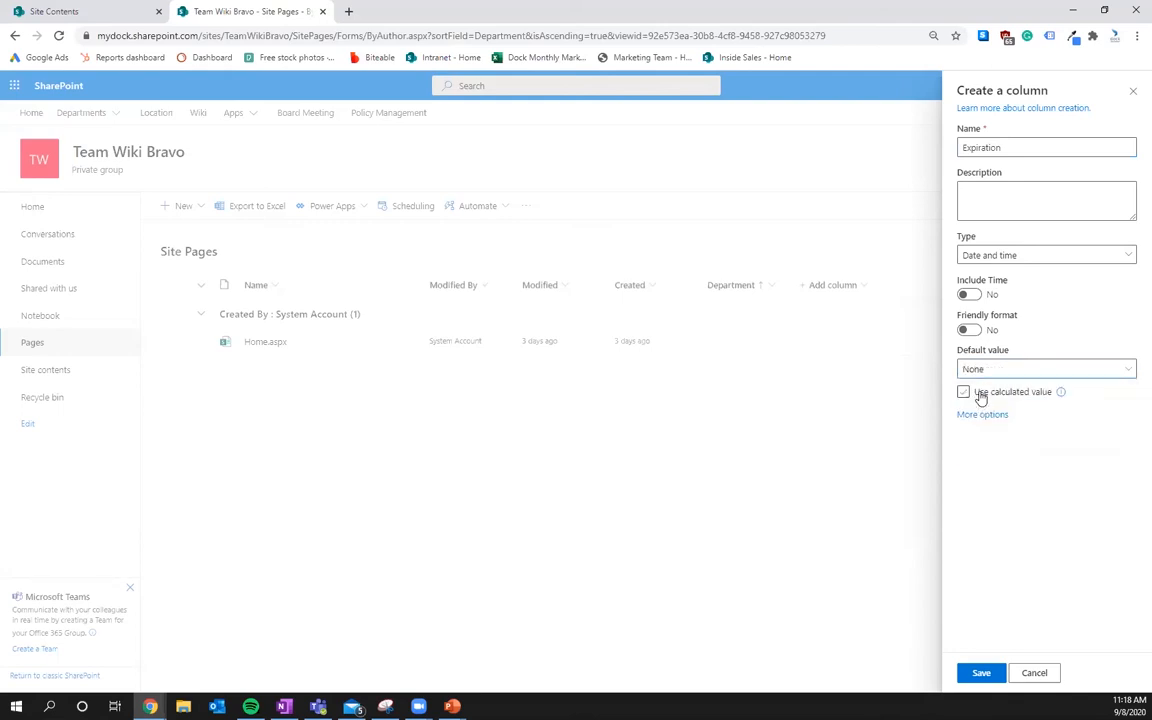
{"action": "left_click", "coordinate": [976, 676]}
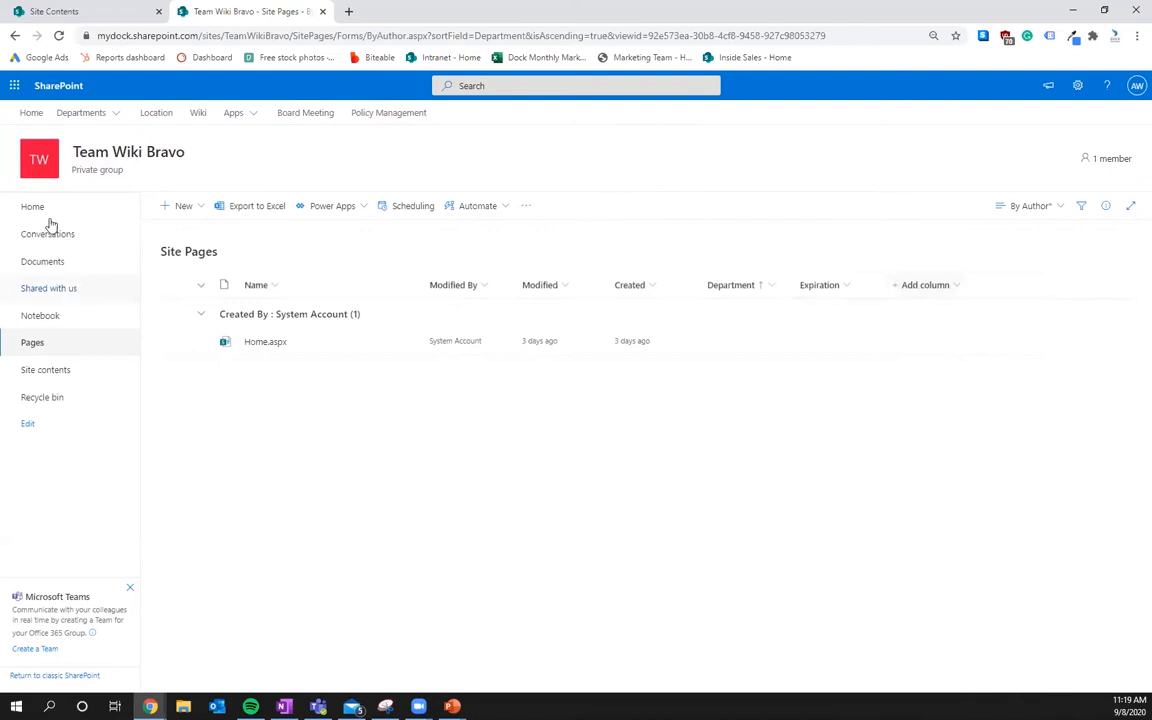
- Create a new wiki page named Team Wiki Bravo Page Template in the Site Pages library
{"action": "left_click", "coordinate": [180, 207]}
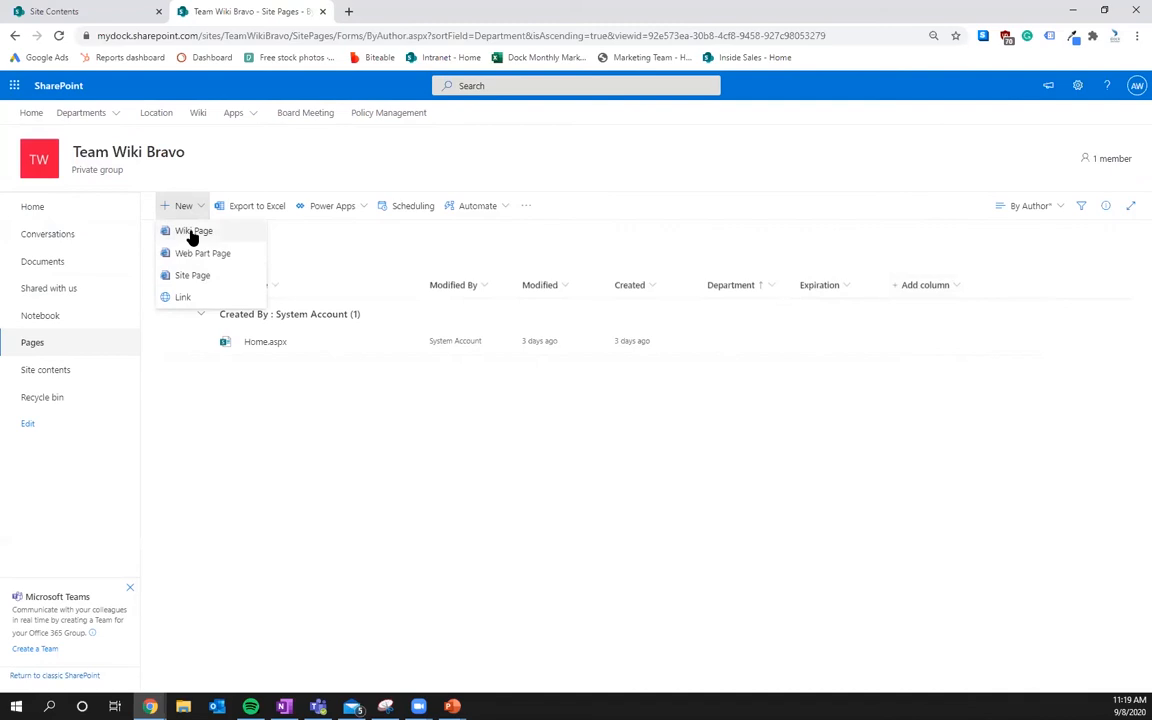
{"action": "left_click", "coordinate": [189, 231]}
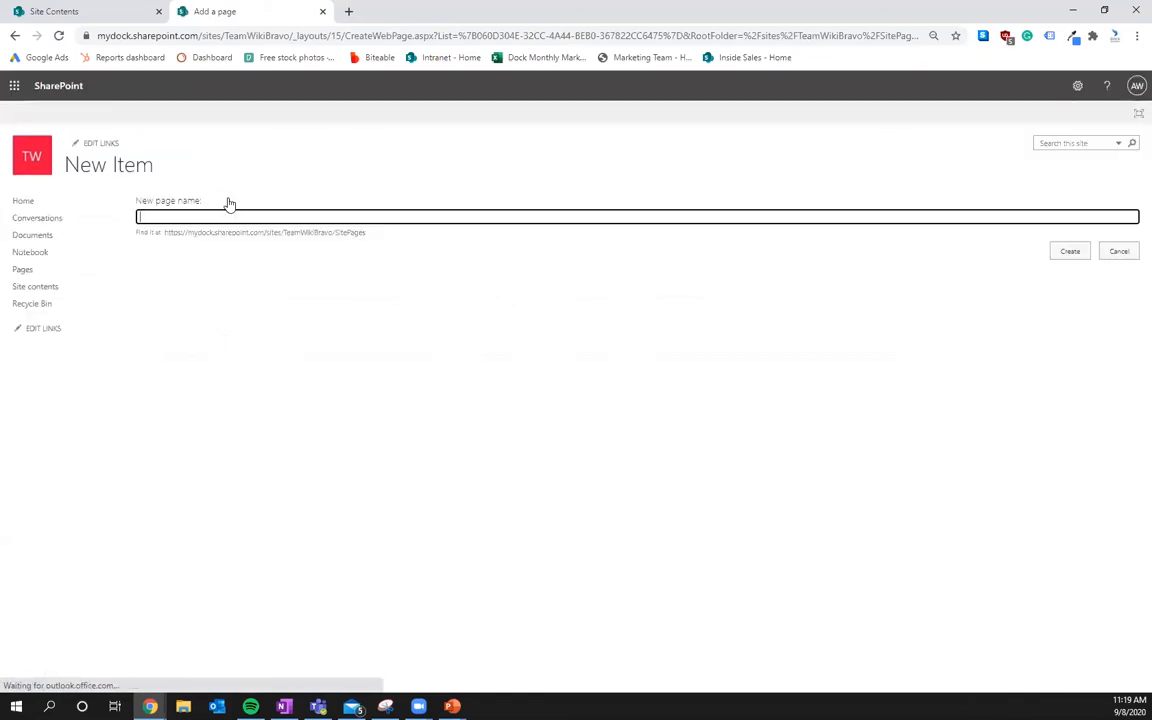
{"action": "type", "text": "Team W"}
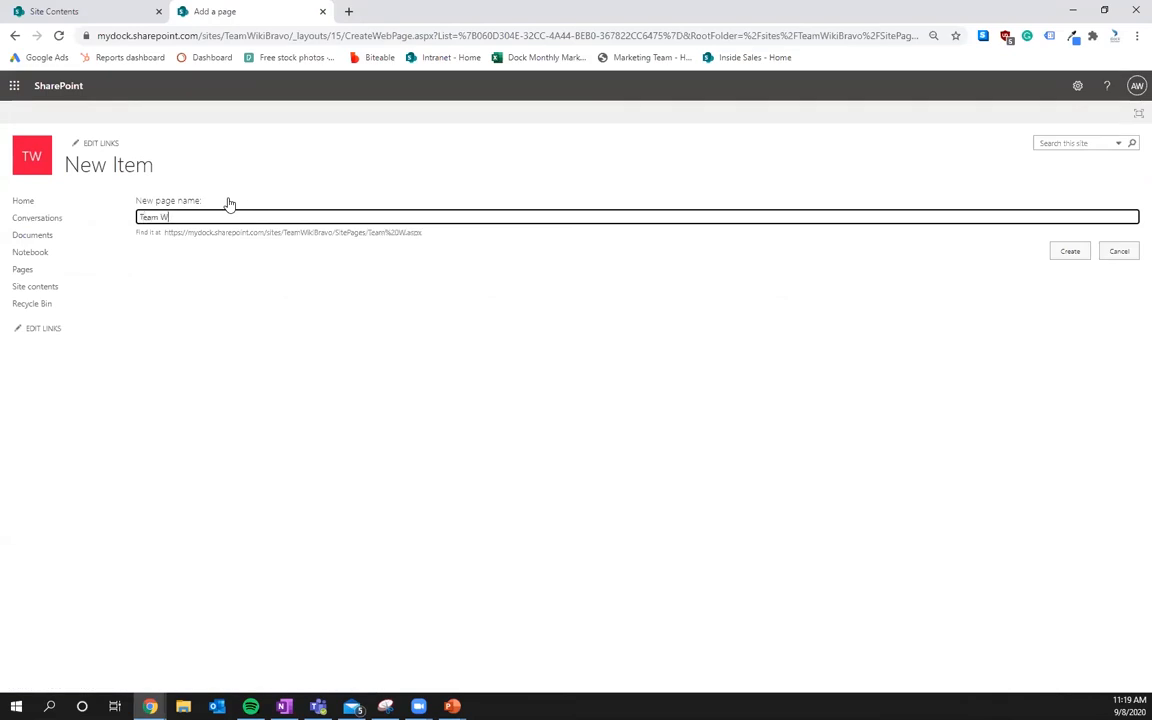
{"action": "type", "text": "iki Bravo Page Template"}
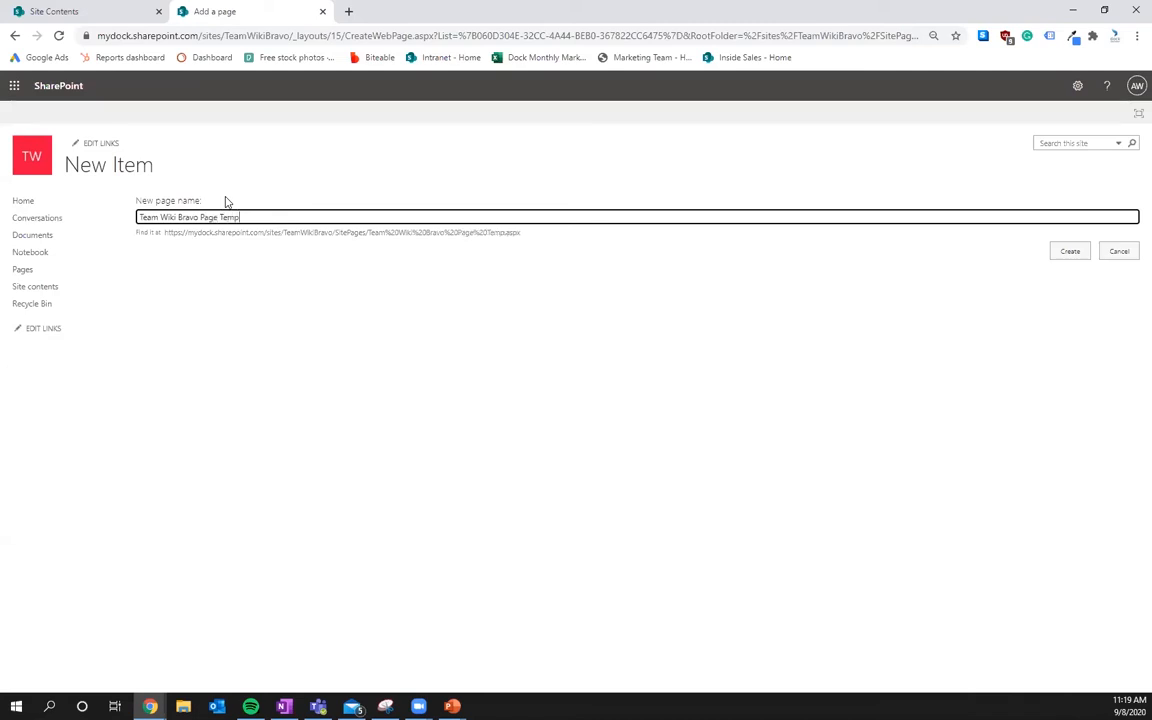
{"action": "left_click", "coordinate": [1072, 254]}
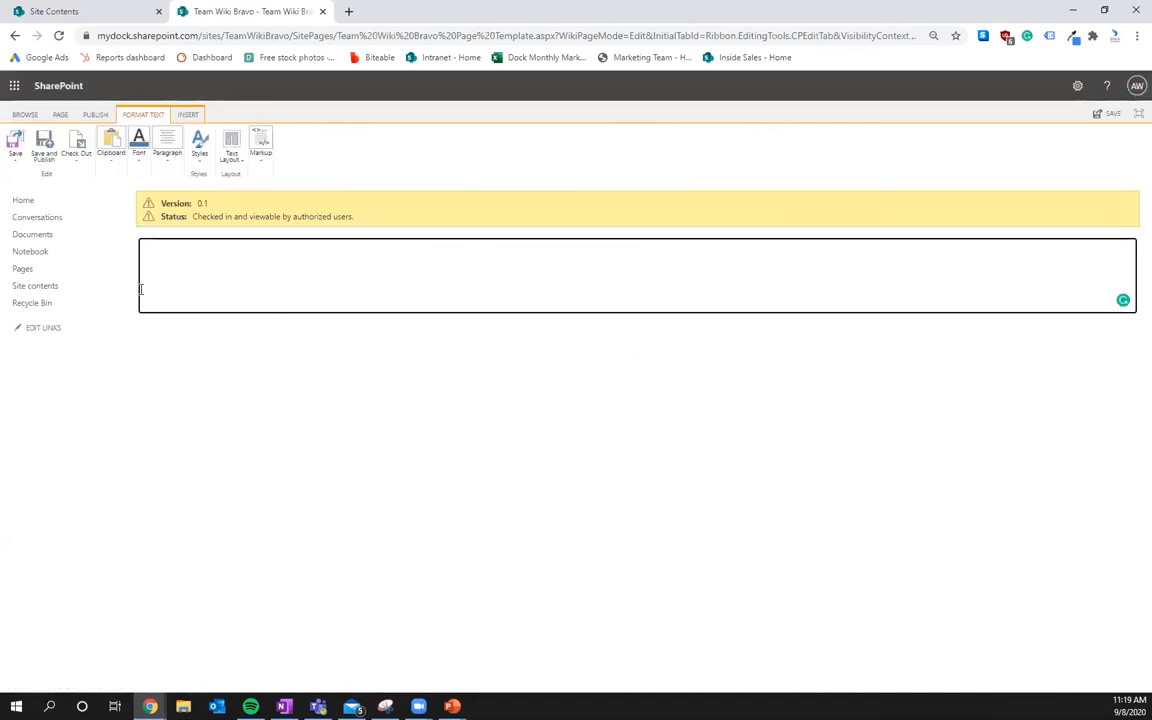
{"action": "left_click", "coordinate": [19, 118]}
{"action": "left_click", "coordinate": [120, 166]}
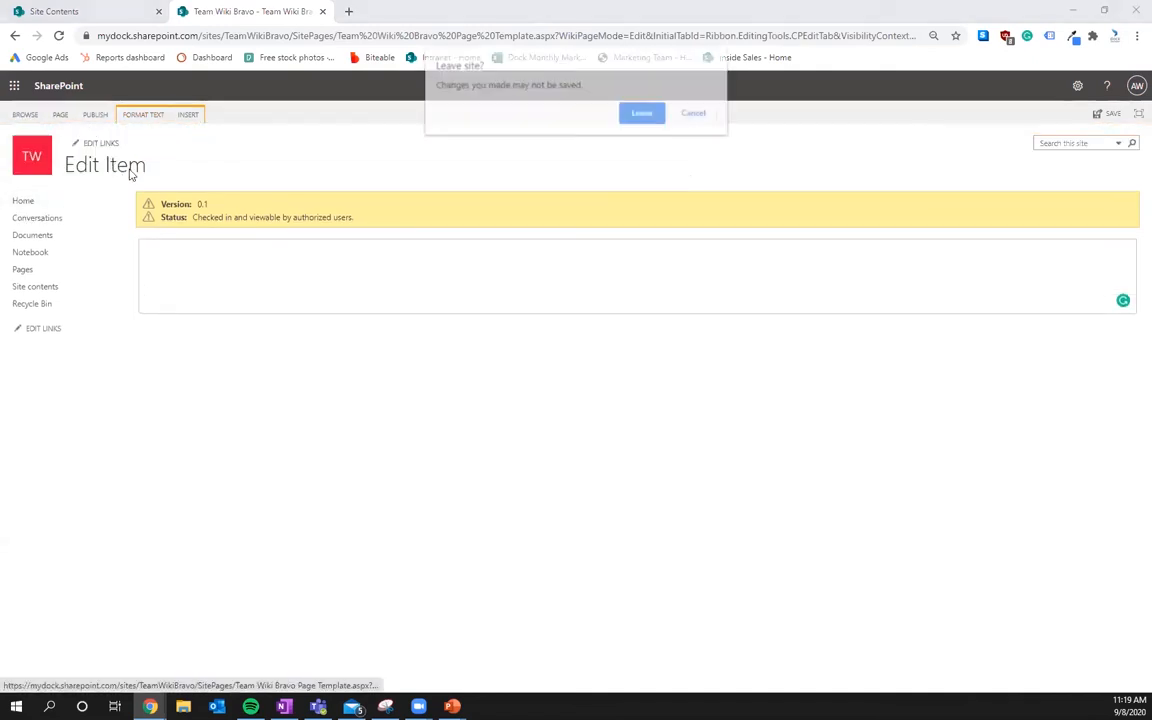
{"action": "left_click", "coordinate": [697, 114]}
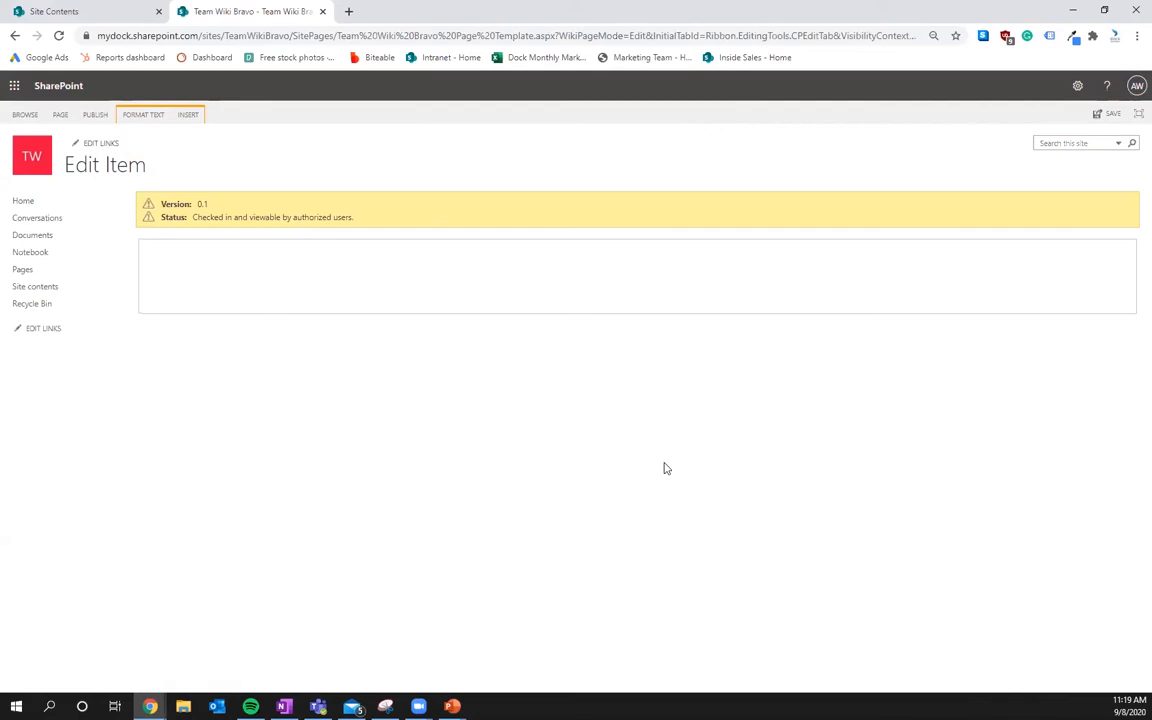
{"action": "left_click", "coordinate": [100, 168]}
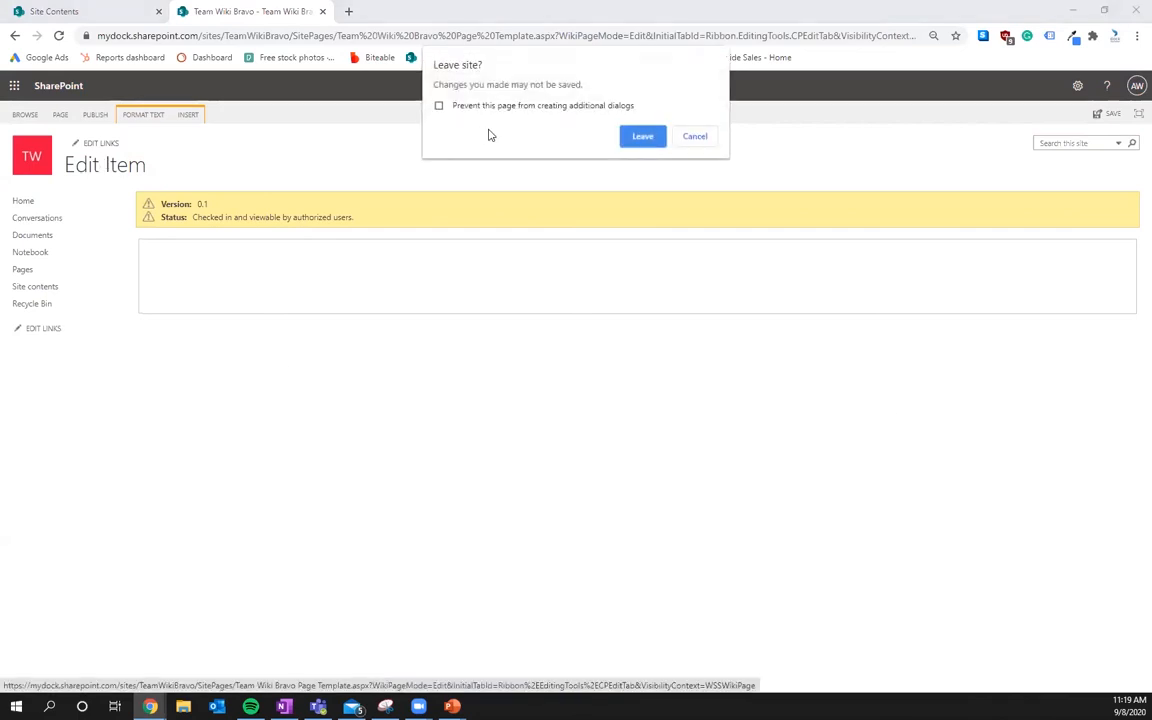
{"action": "left_click", "coordinate": [696, 140]}
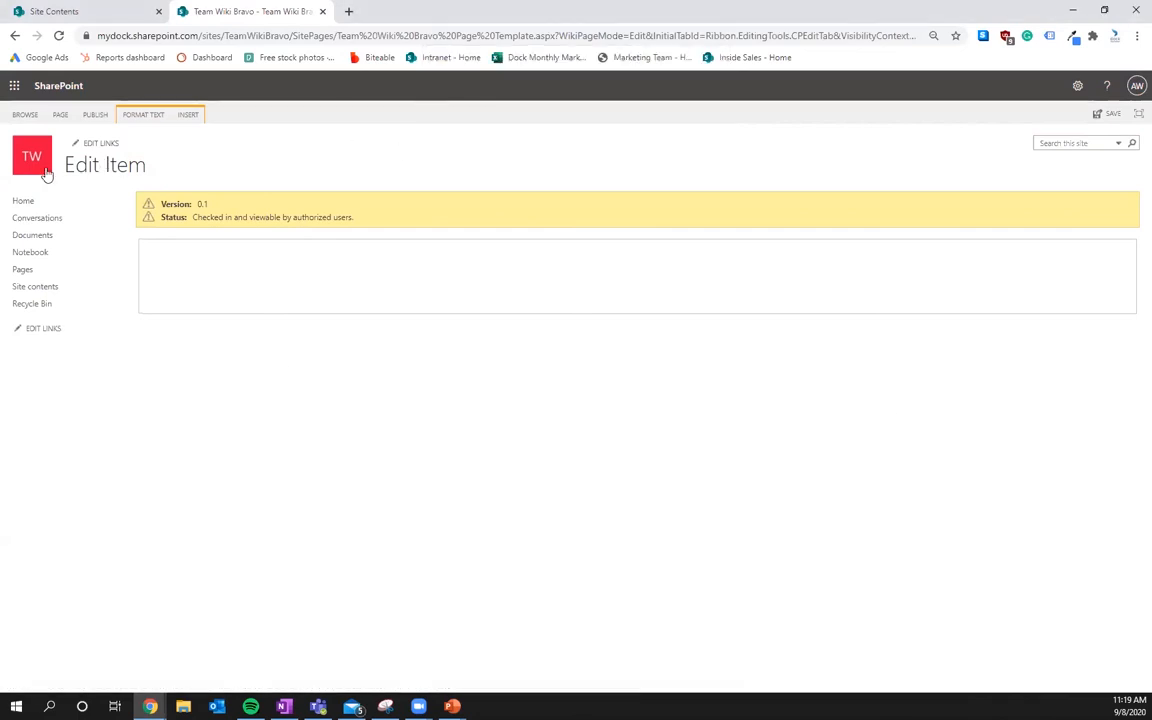
{"action": "left_click", "coordinate": [22, 202]}
{"action": "left_click", "coordinate": [695, 137]}
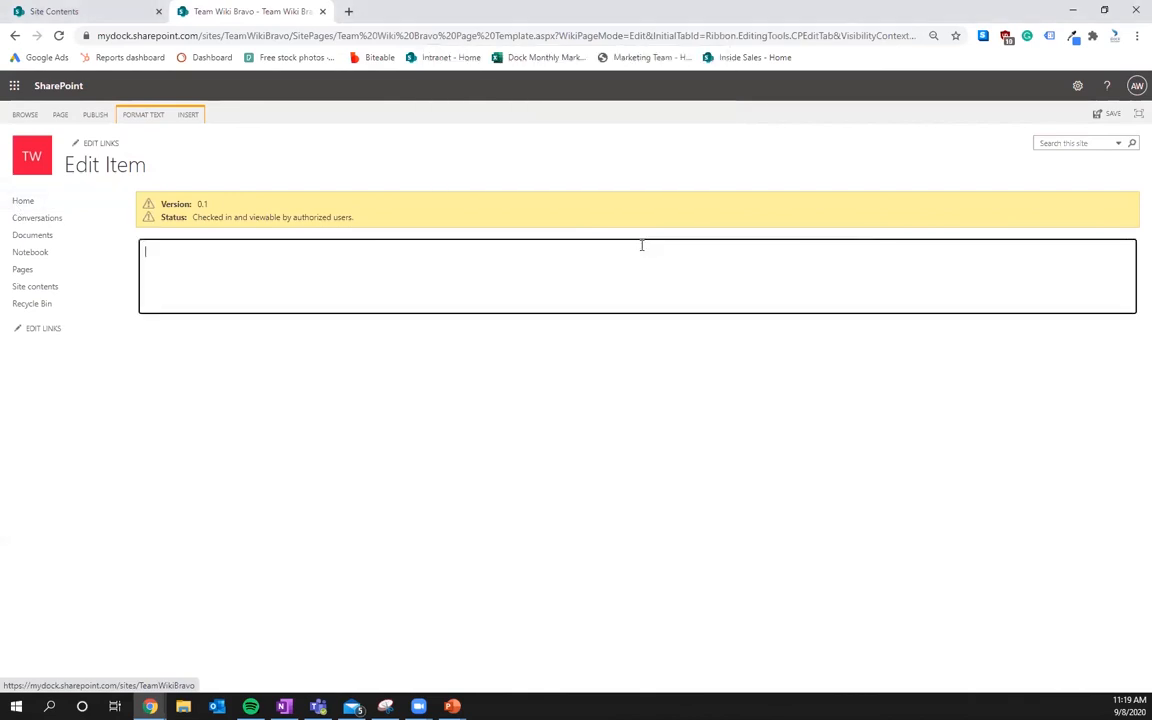
{"action": "left_click", "coordinate": [1118, 143]}
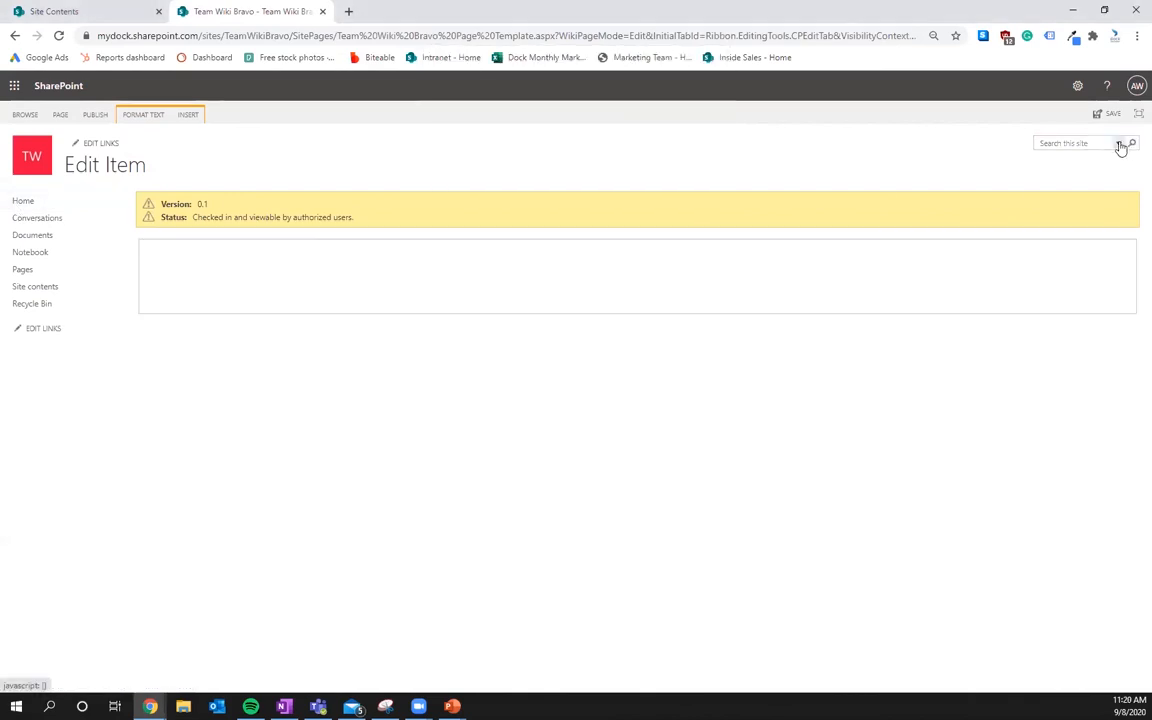
{"action": "left_click", "coordinate": [1080, 142]}
{"action": "left_click", "coordinate": [368, 177]}
{"action": "key", "text": "Tab"}
{"action": "key", "text": "Tab"}
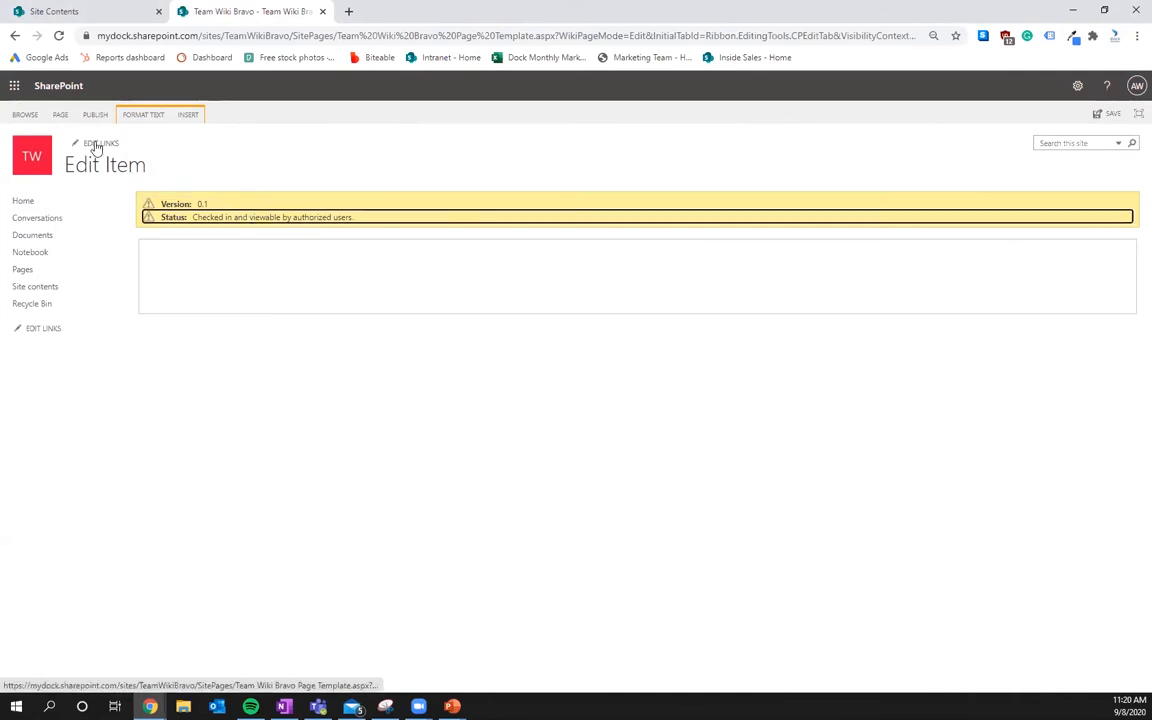
{"action": "left_click", "coordinate": [32, 115]}
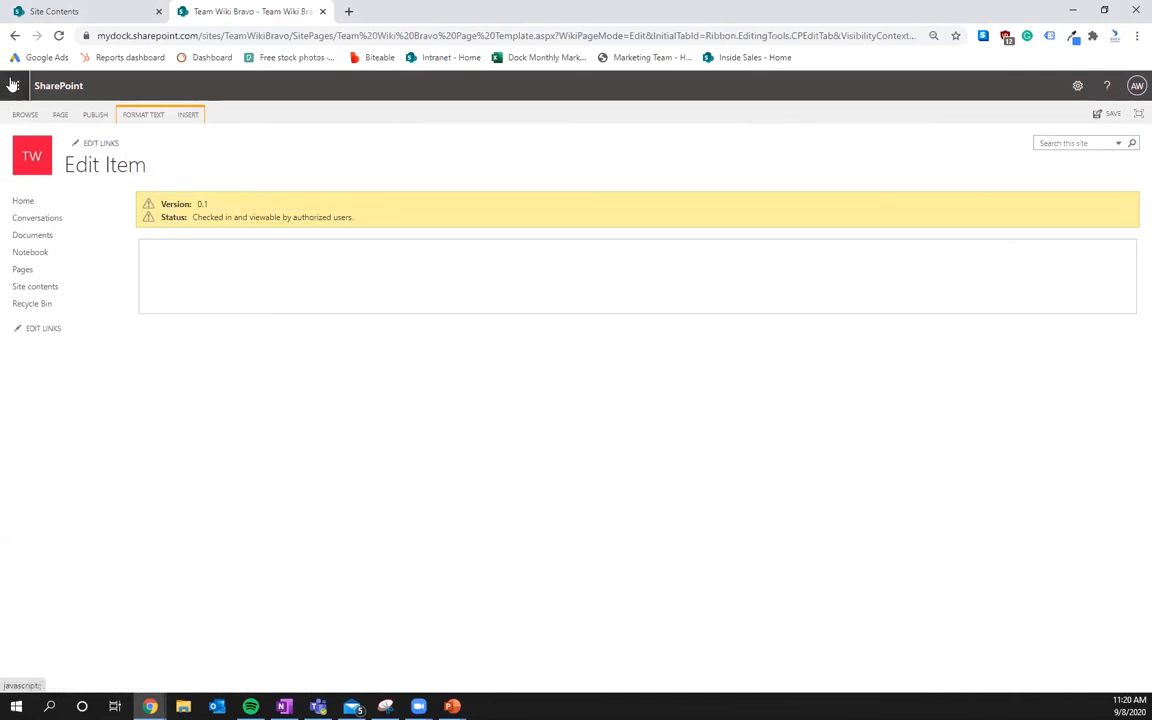
{"action": "left_click", "coordinate": [12, 85]}
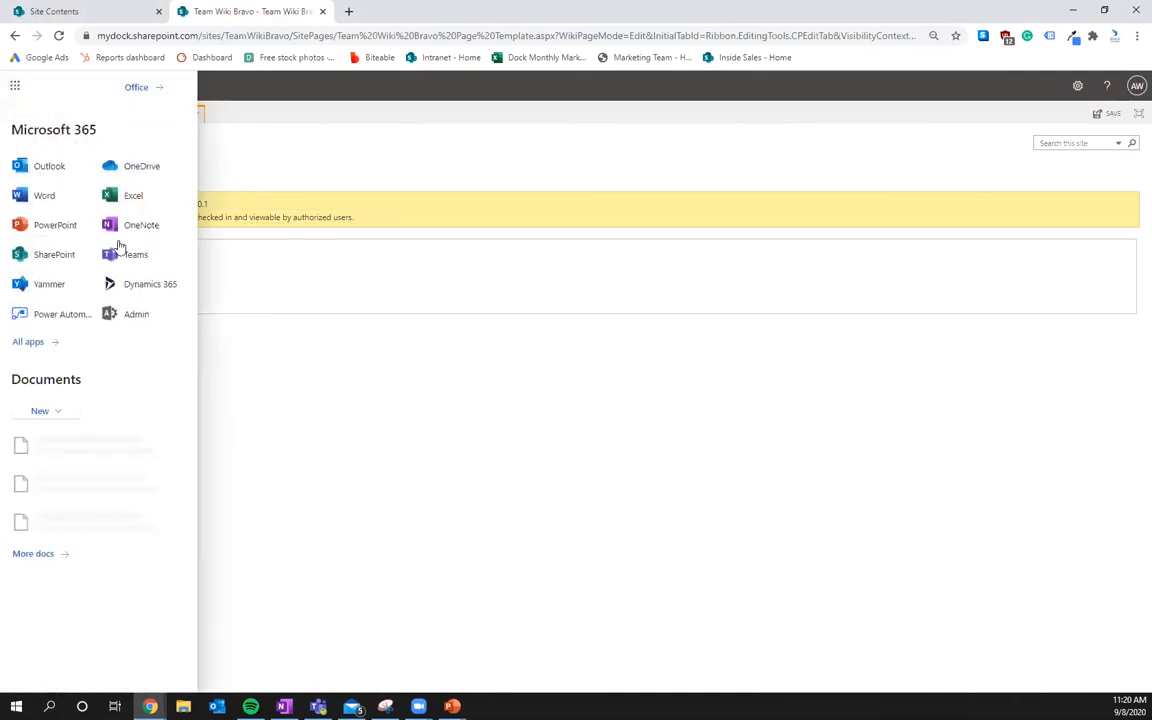
{"action": "left_click", "coordinate": [376, 372]}
- Leave the wiki page editor without saving and return to the Site Pages library
{"action": "left_click", "coordinate": [14, 35]}
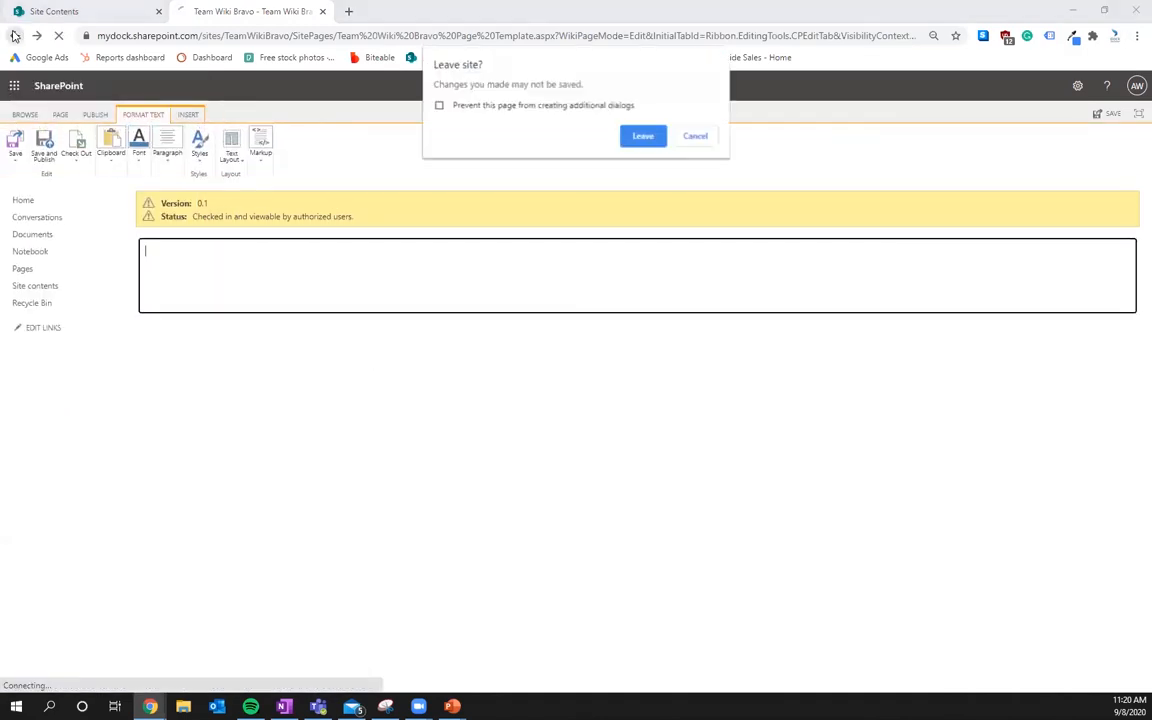
{"action": "left_click", "coordinate": [643, 136]}
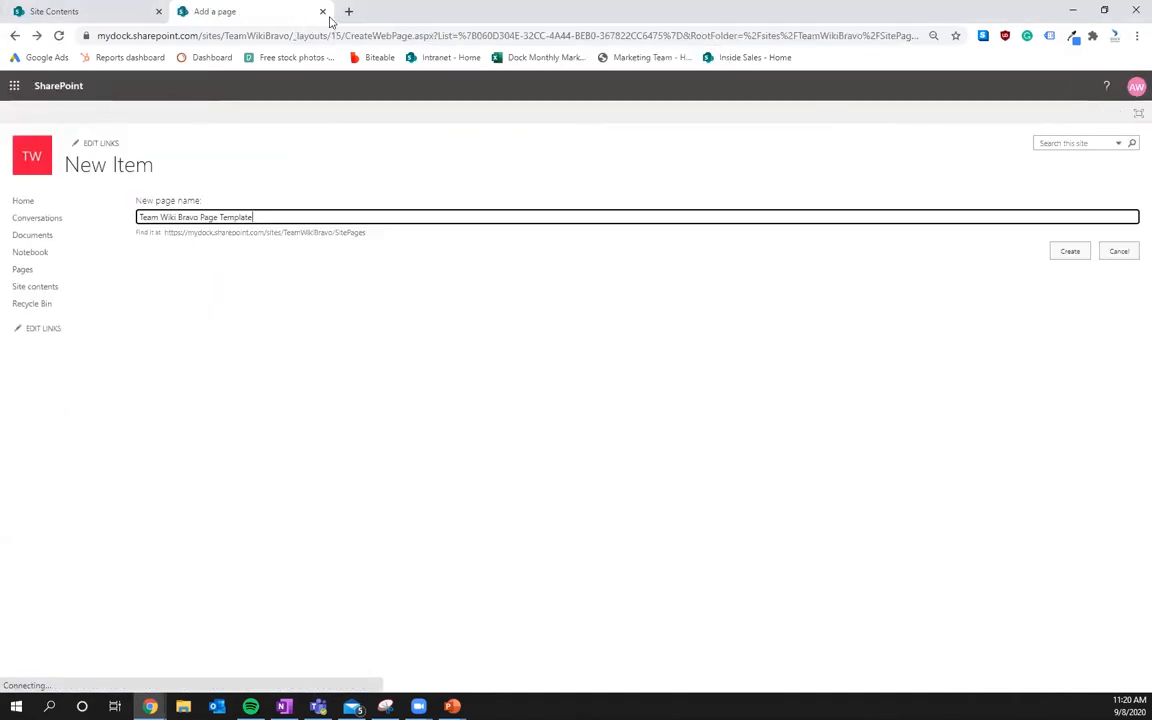
{"action": "left_click", "coordinate": [14, 35]}
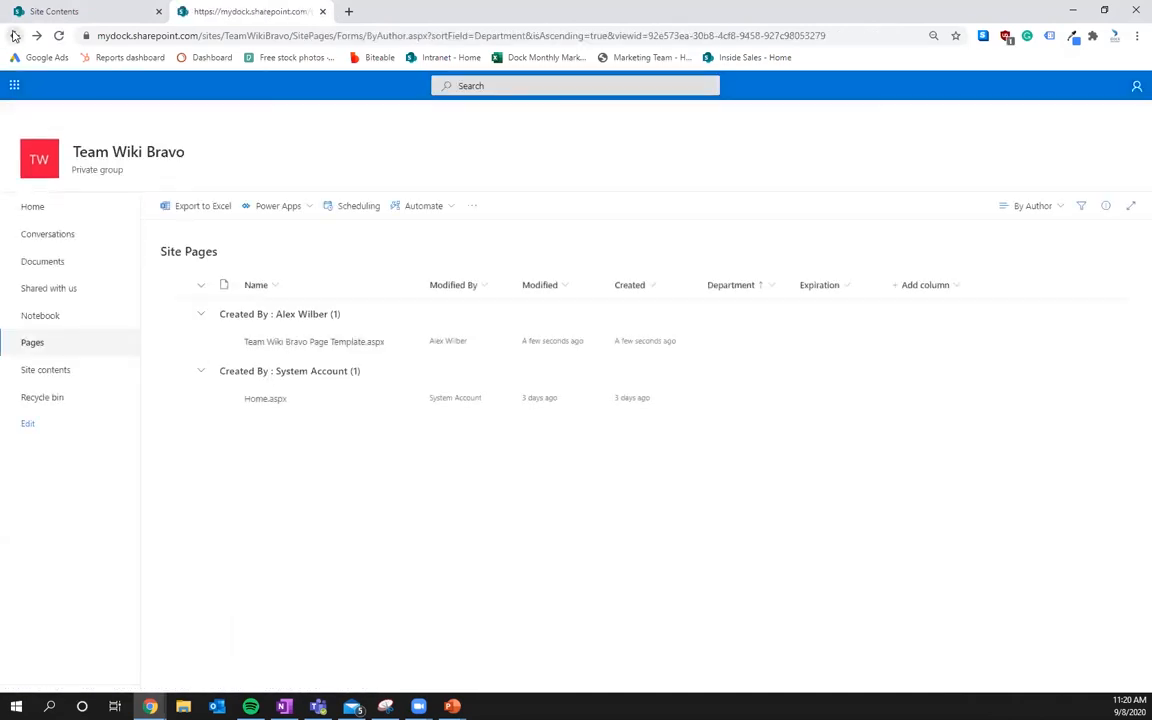
- Go to the Team Wiki Bravo home page and open the Site Pages library from the site contents
{"action": "left_click", "coordinate": [35, 209]}
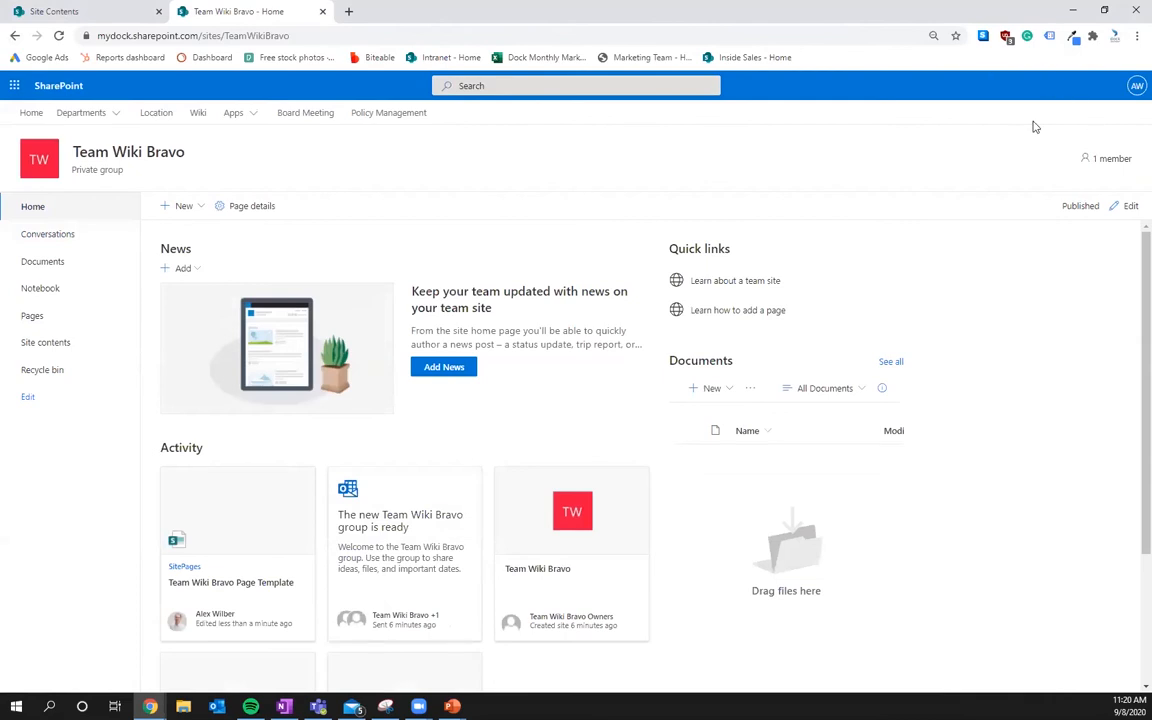
{"action": "left_click", "coordinate": [1077, 85]}
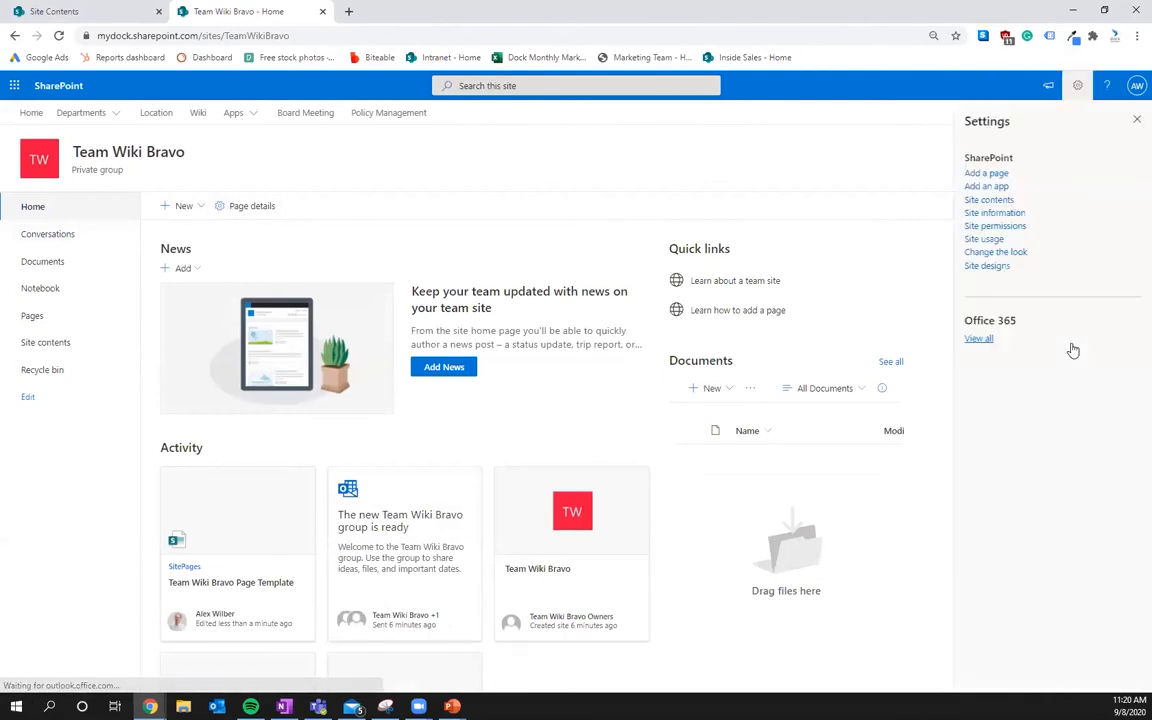
{"action": "left_click", "coordinate": [988, 199]}
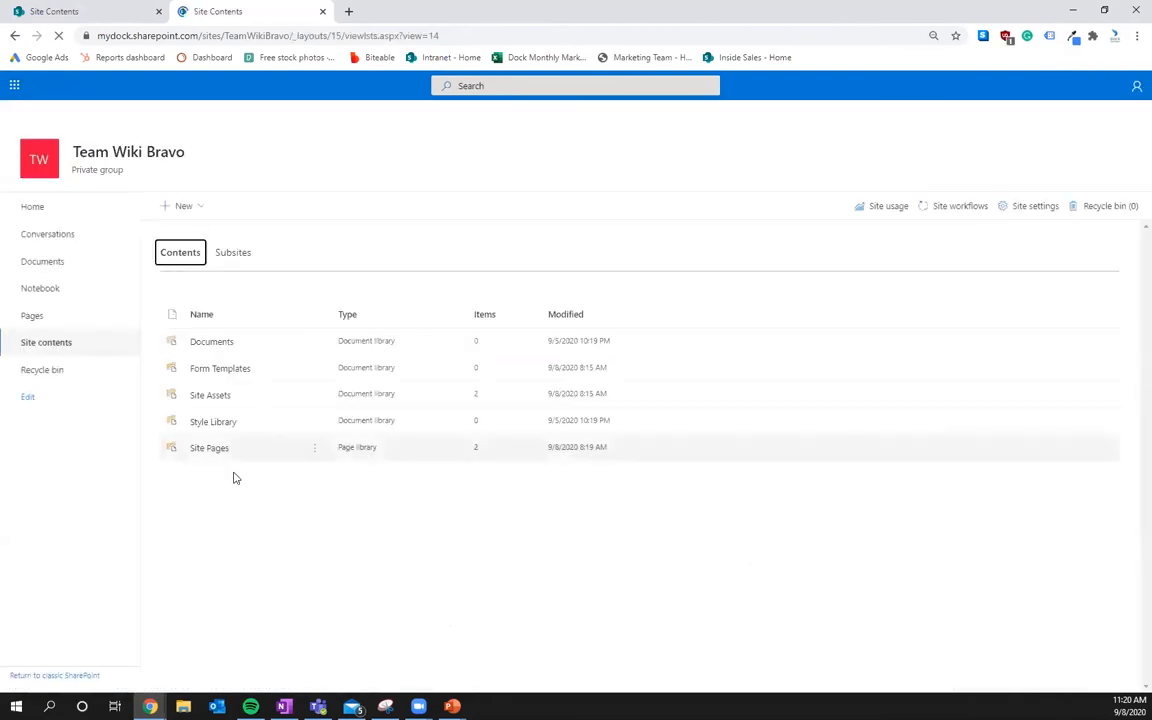
{"action": "left_click", "coordinate": [208, 448]}
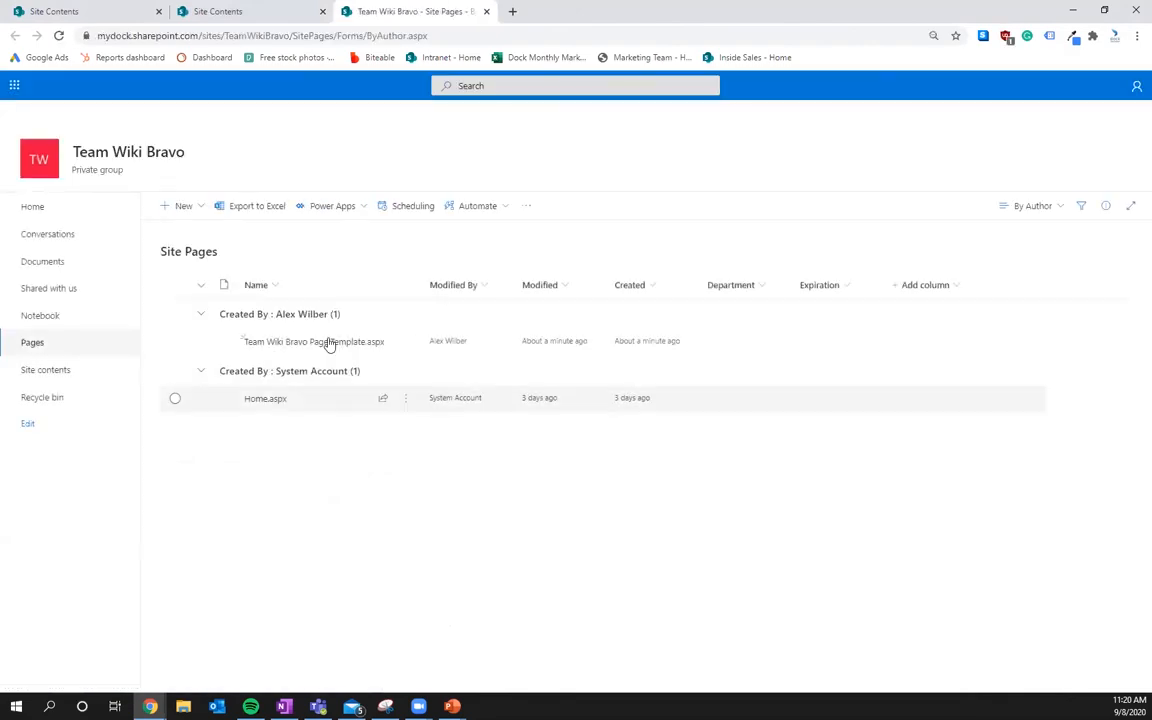
- Create a new site page titled Team Wiki Template
{"action": "left_click", "coordinate": [180, 206]}
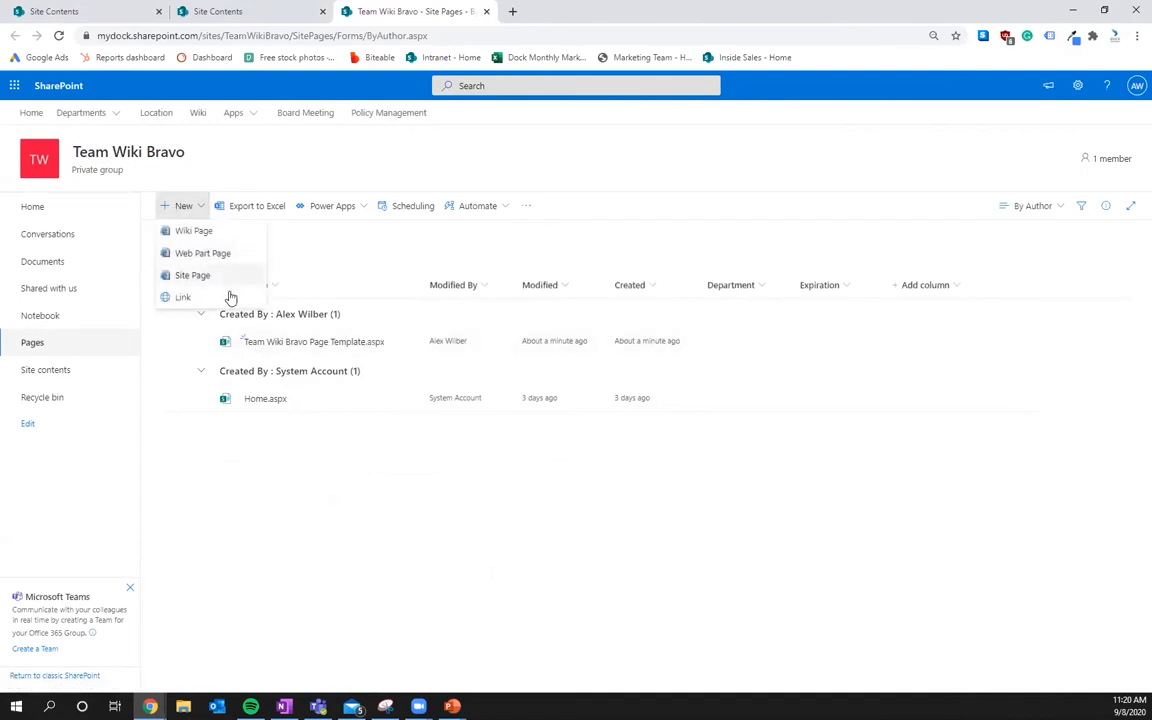
{"action": "left_click", "coordinate": [192, 276]}
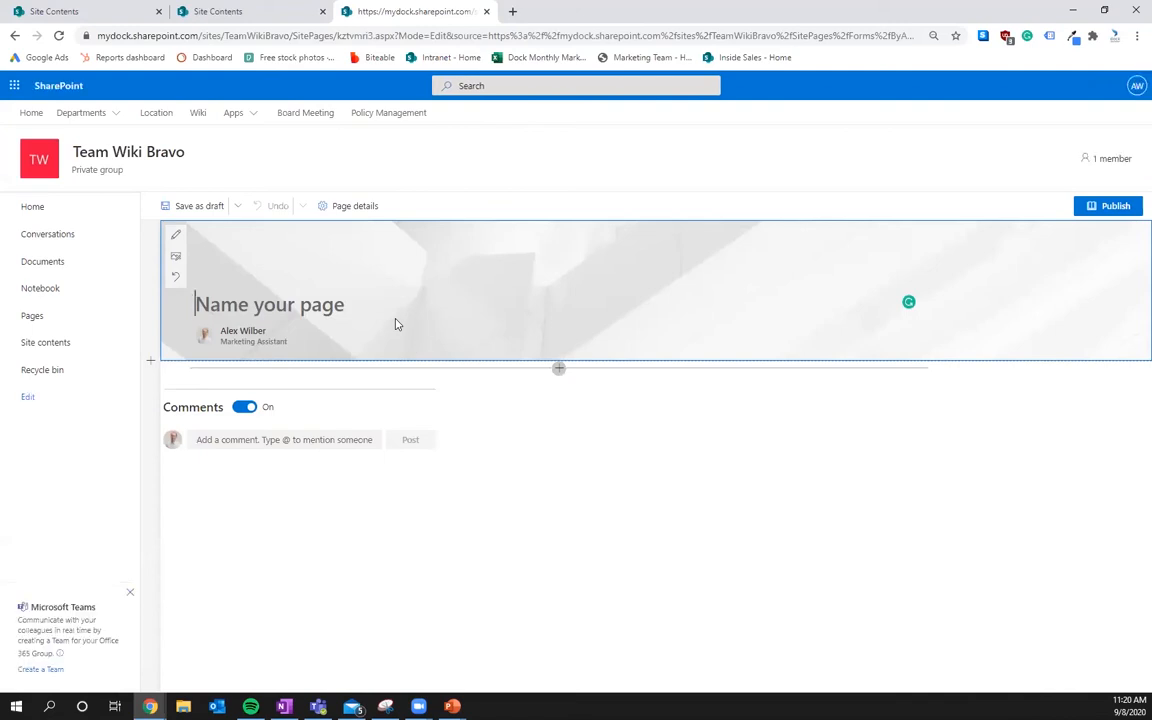
{"action": "type", "text": "Team Wik"}
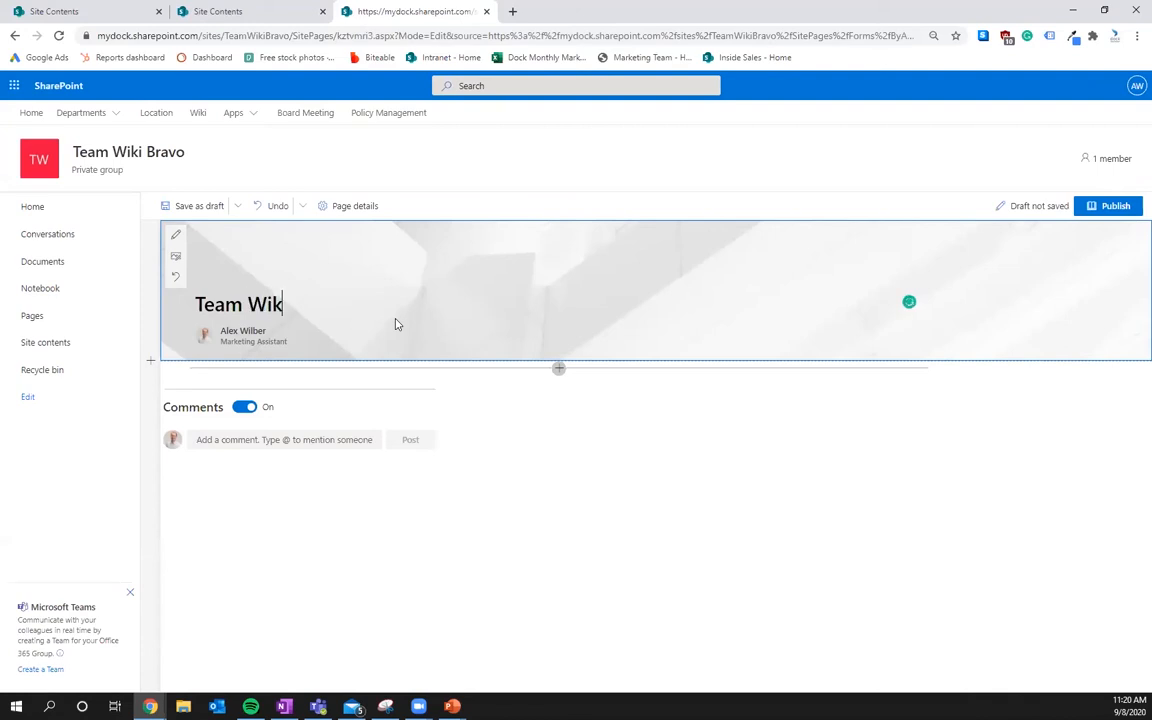
{"action": "type", "text": "i Template"}
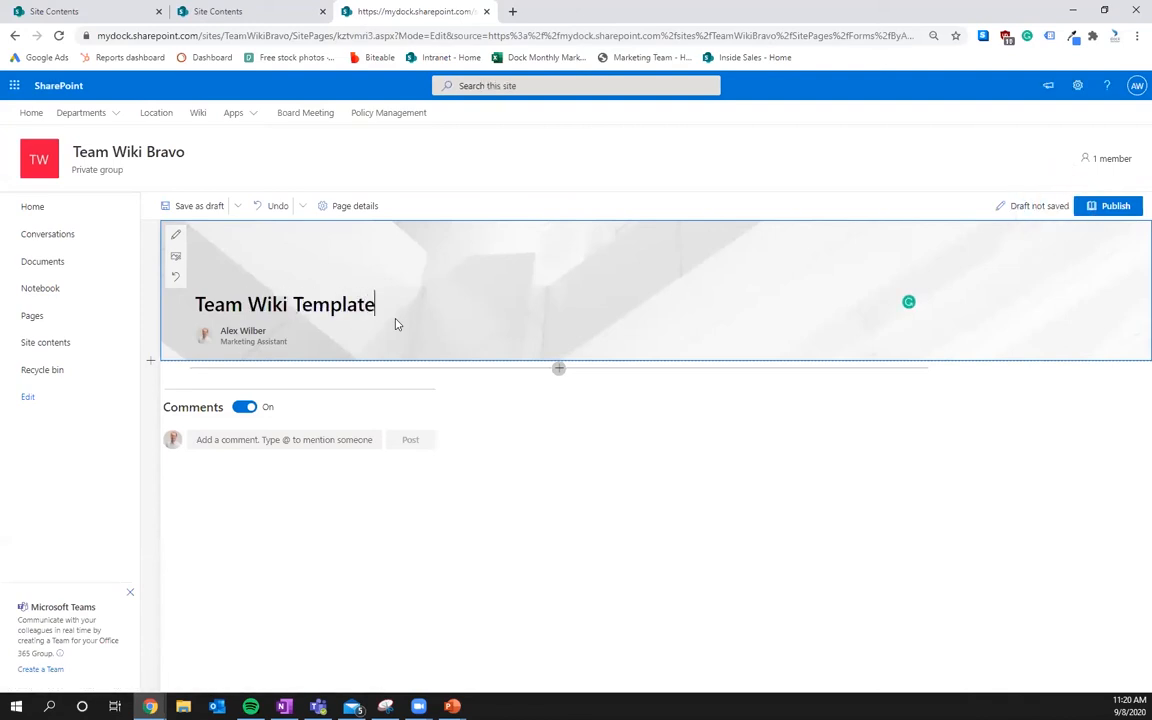
{"action": "left_click", "coordinate": [170, 484]}
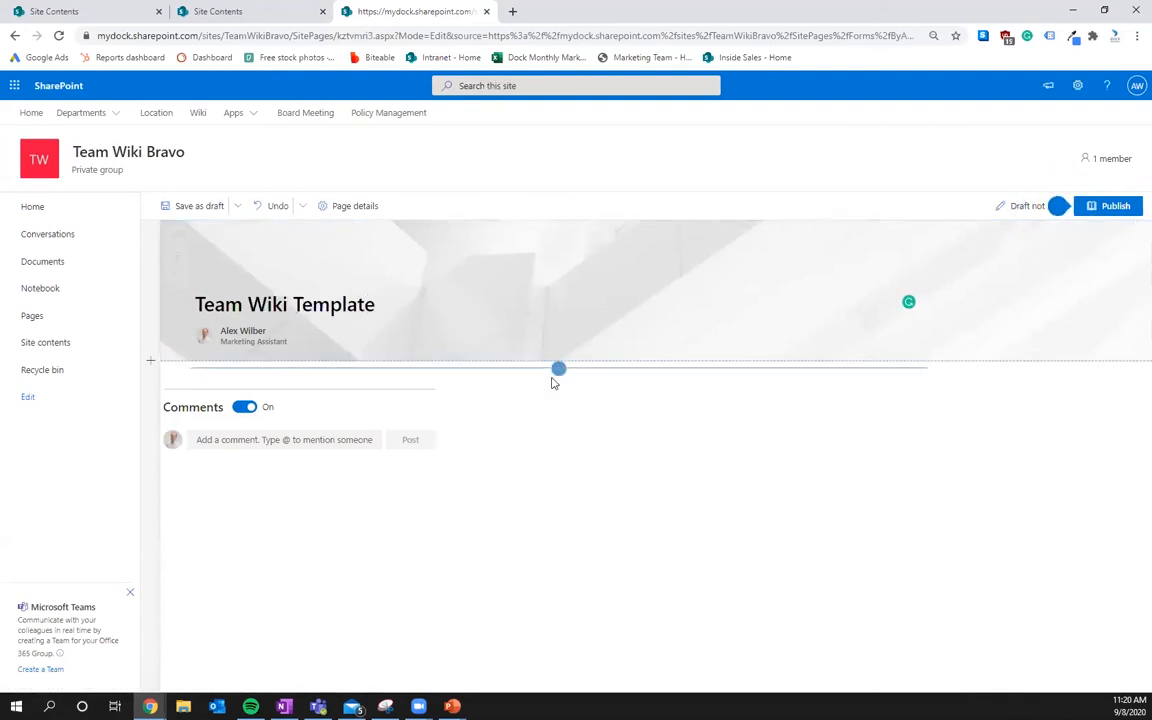
- Find the Page properties web part and add it to the page body below the title
{"action": "left_click", "coordinate": [557, 369]}
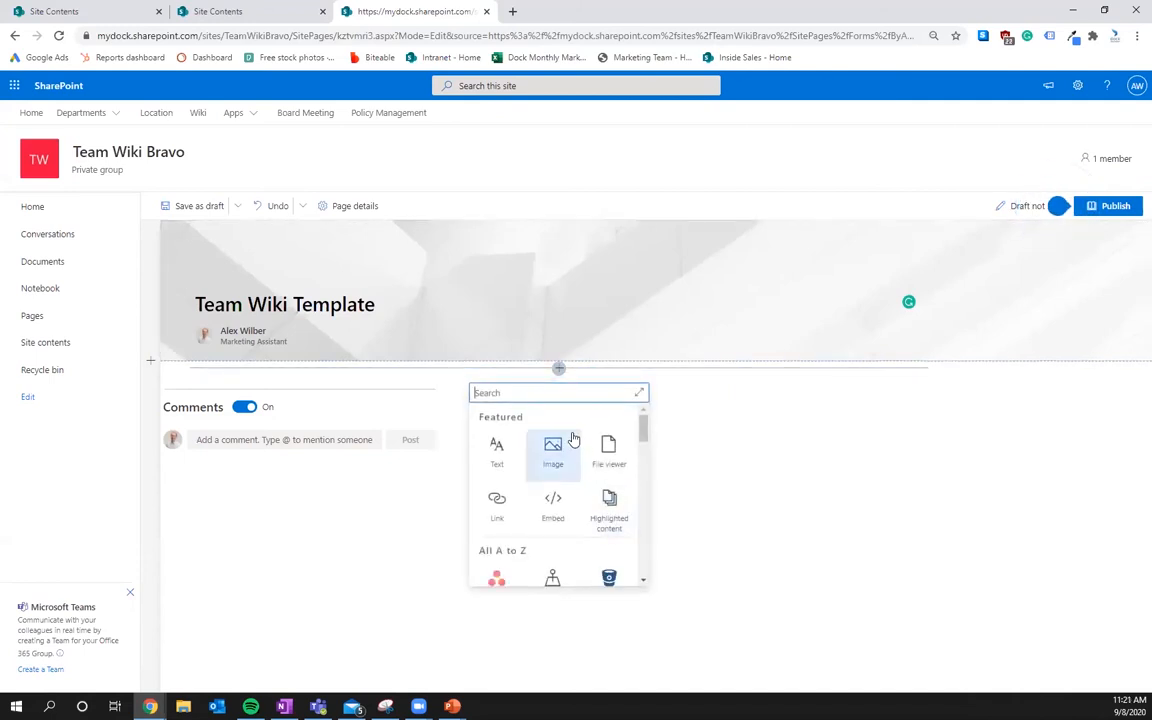
{"action": "type", "text": "page pr"}
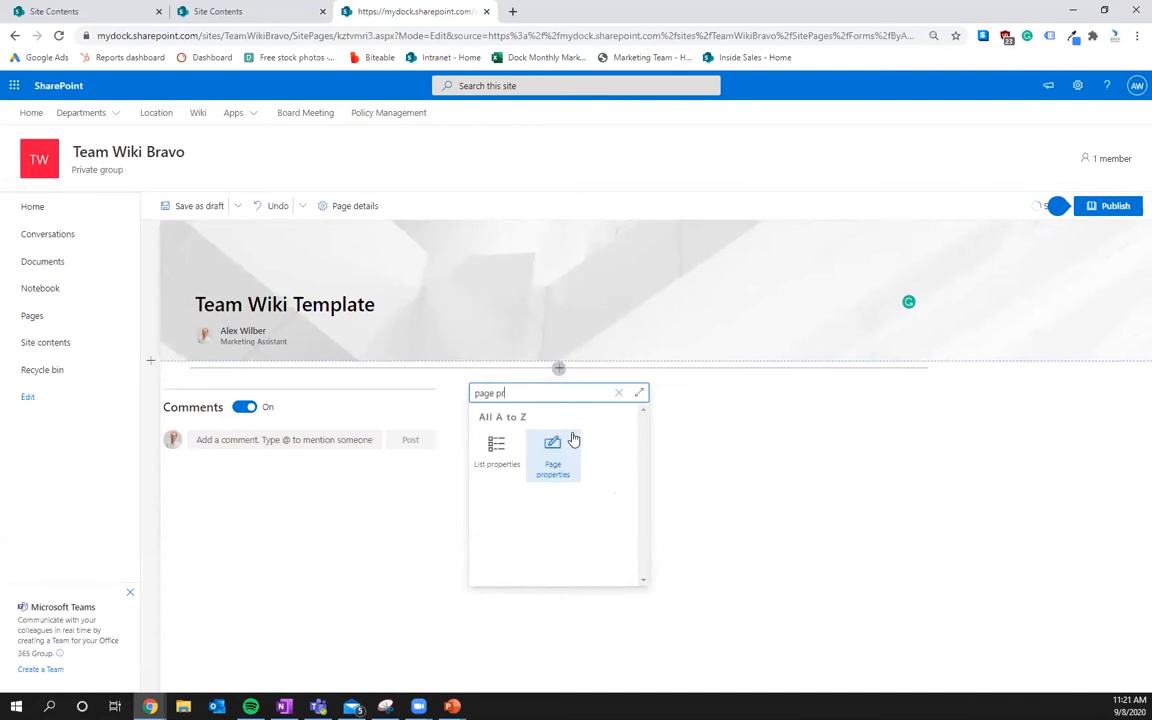
{"action": "left_click", "coordinate": [490, 465]}
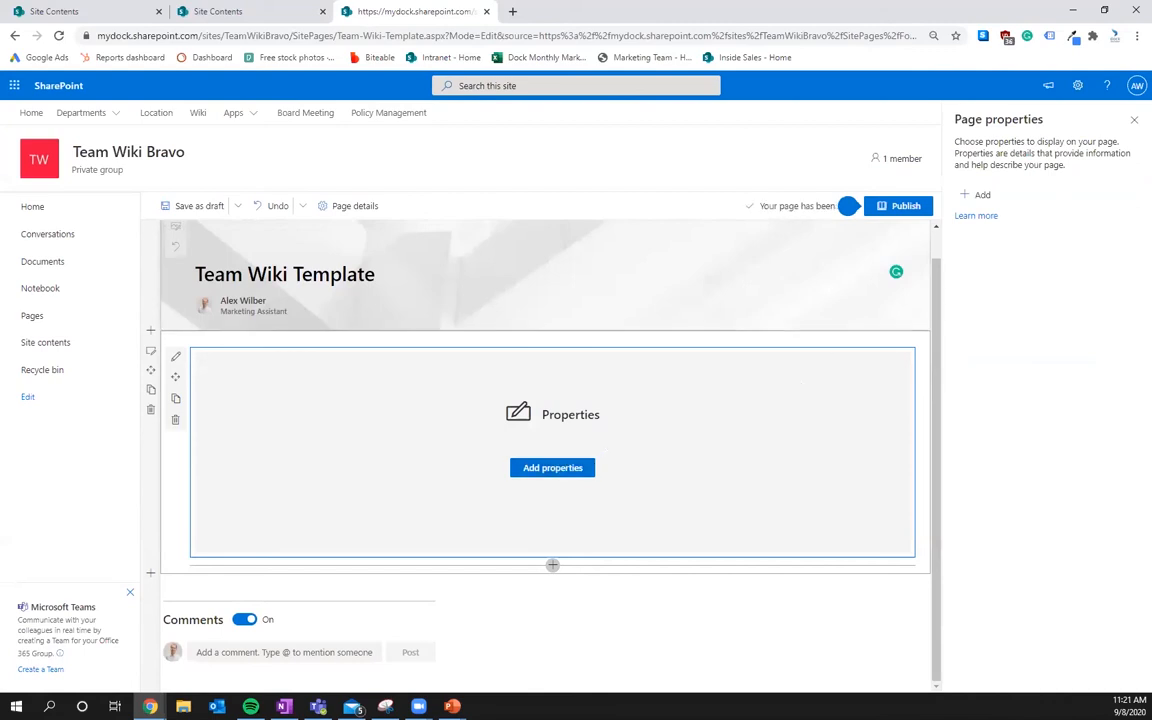
- Configure the Page properties web part to display the Department and Expiration properties
{"action": "left_click", "coordinate": [979, 194]}
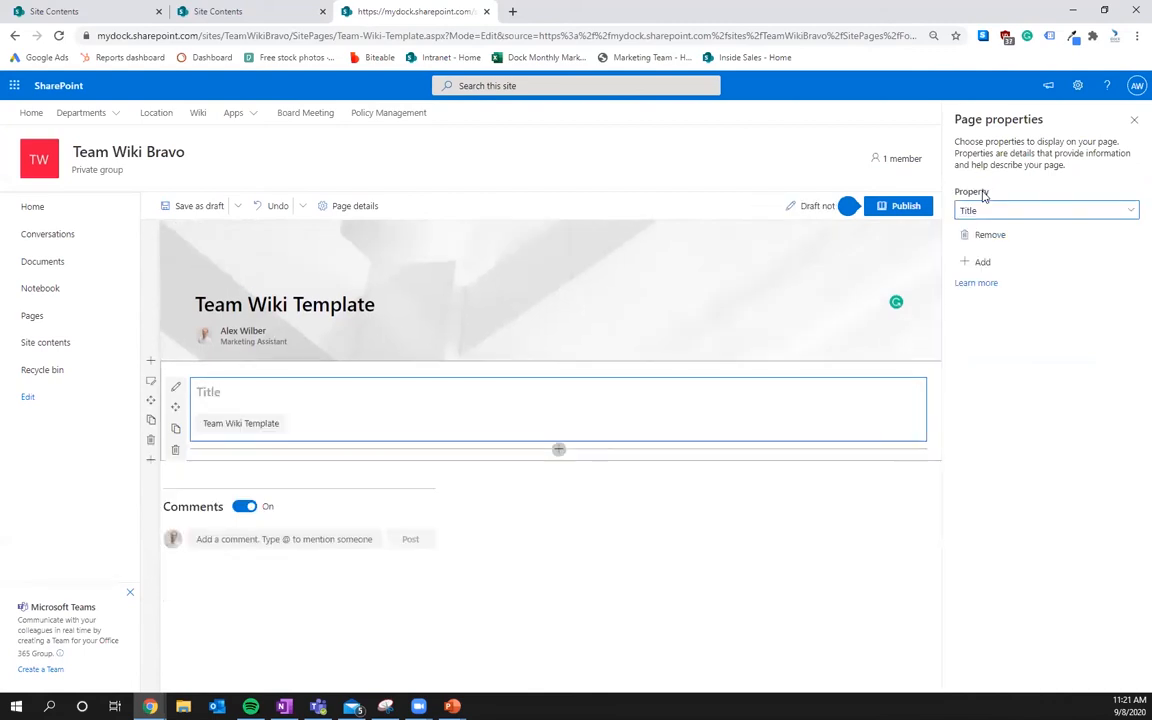
{"action": "left_click", "coordinate": [1032, 208]}
{"action": "left_click", "coordinate": [996, 253]}
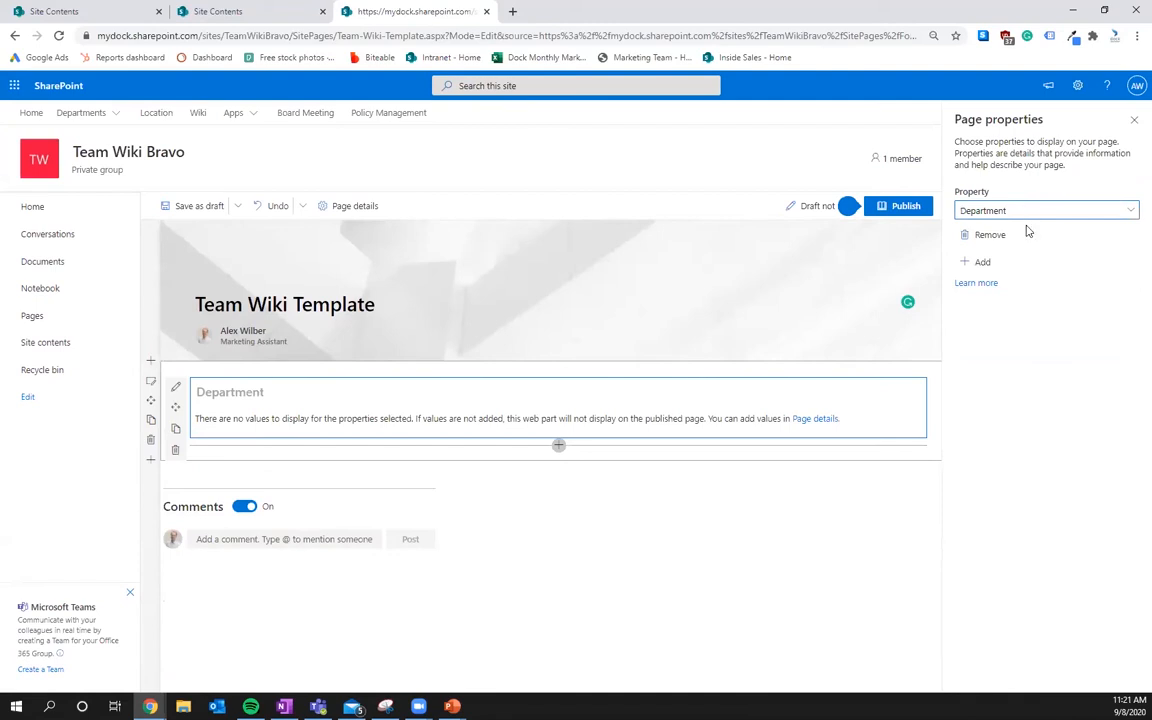
{"action": "left_click", "coordinate": [984, 259]}
{"action": "left_click", "coordinate": [1036, 278]}
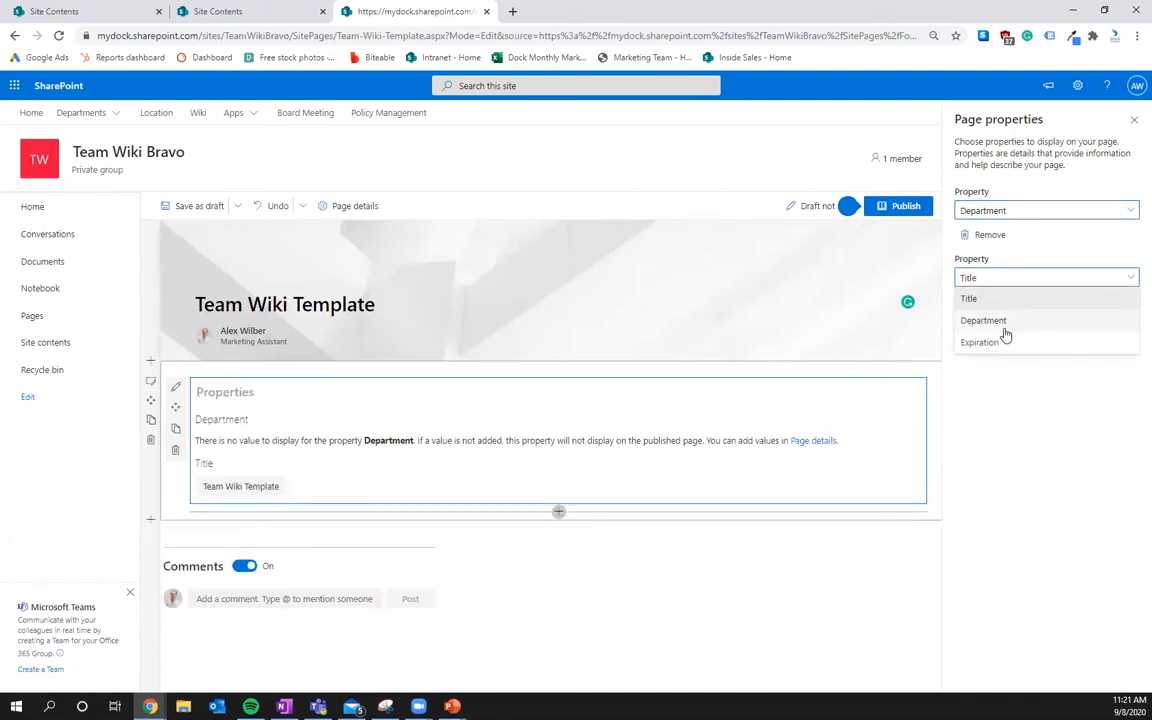
{"action": "left_click", "coordinate": [980, 342]}
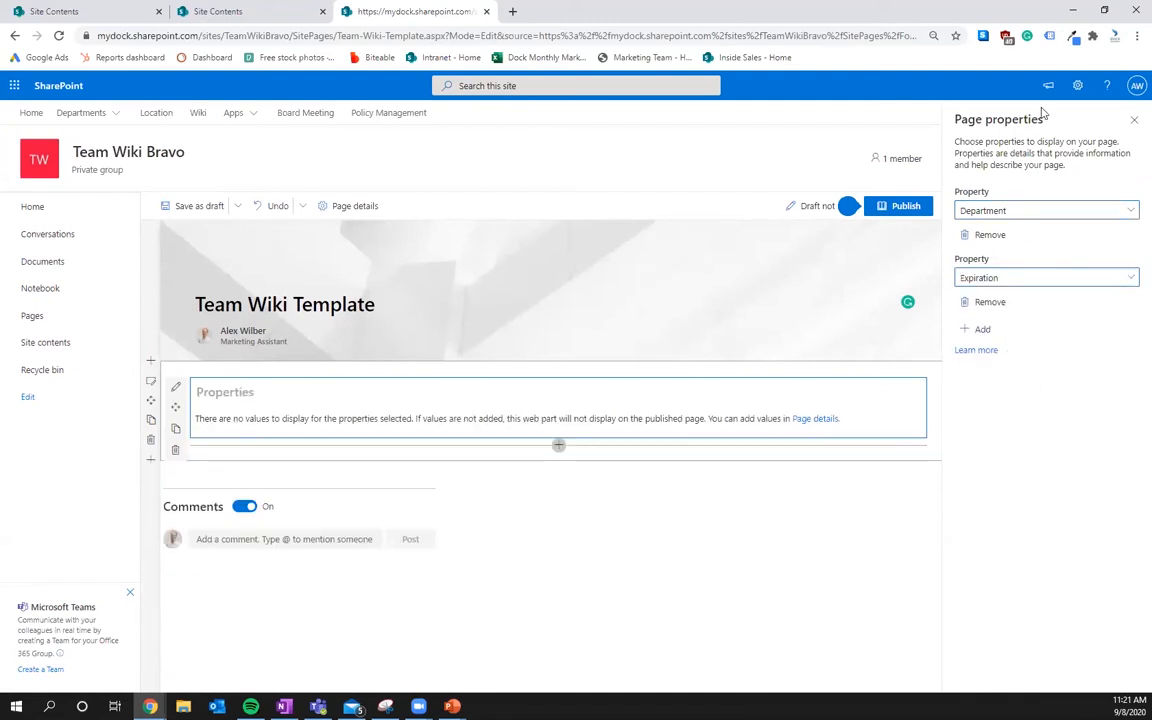
{"action": "left_click", "coordinate": [1132, 122]}
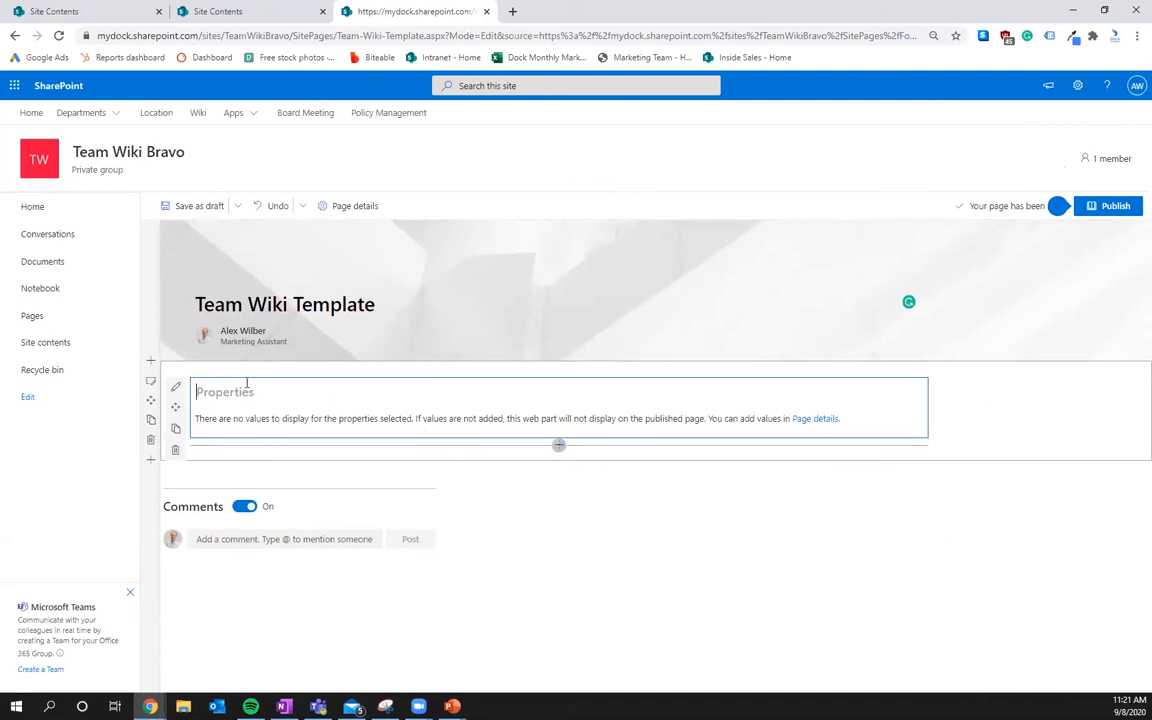
{"action": "left_click", "coordinate": [175, 386]}
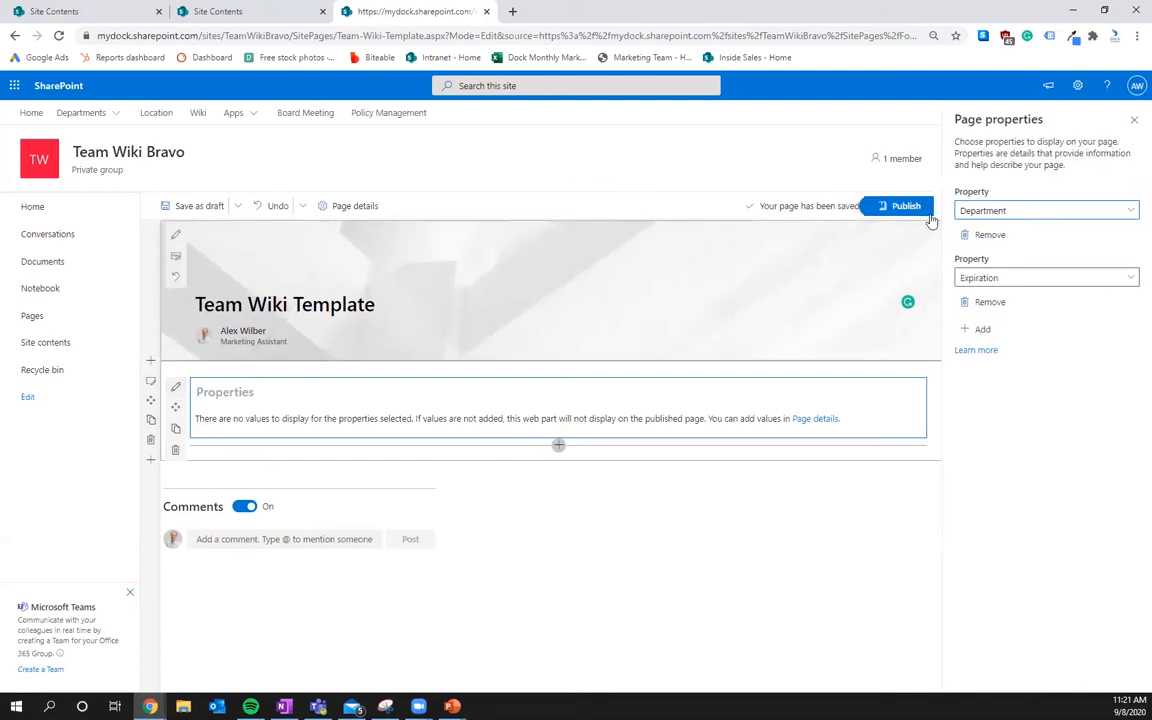
{"action": "left_click", "coordinate": [1042, 216]}
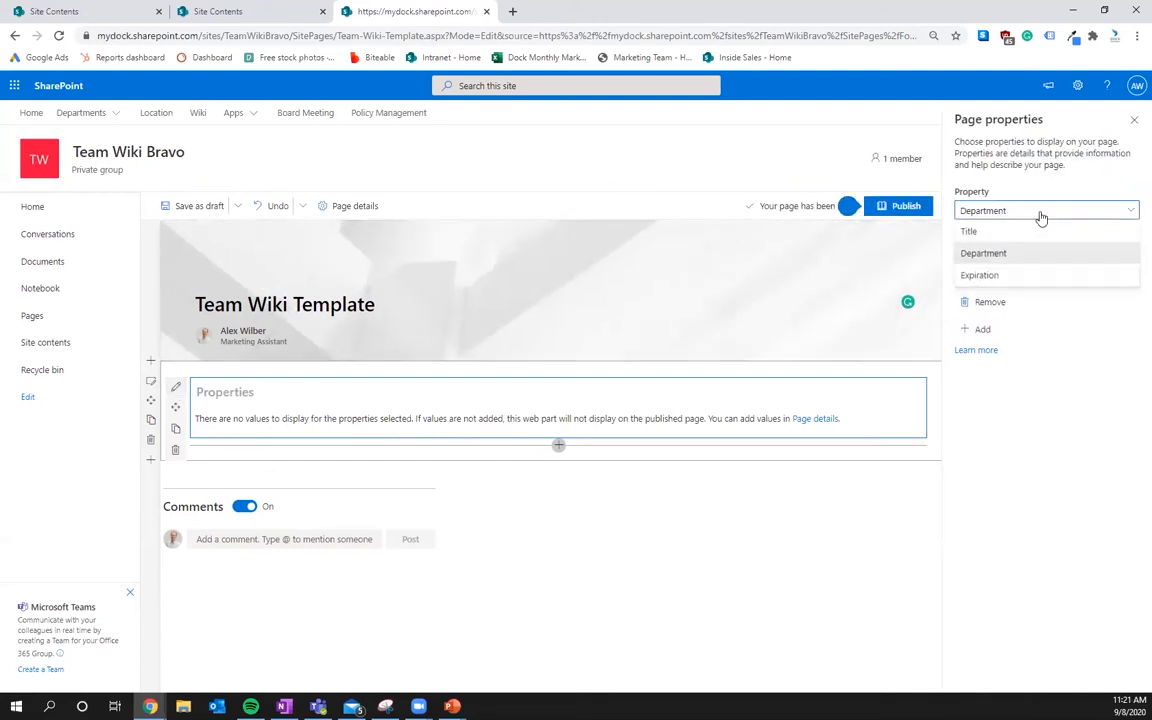
{"action": "left_click", "coordinate": [1041, 218]}
{"action": "left_click", "coordinate": [1134, 119]}
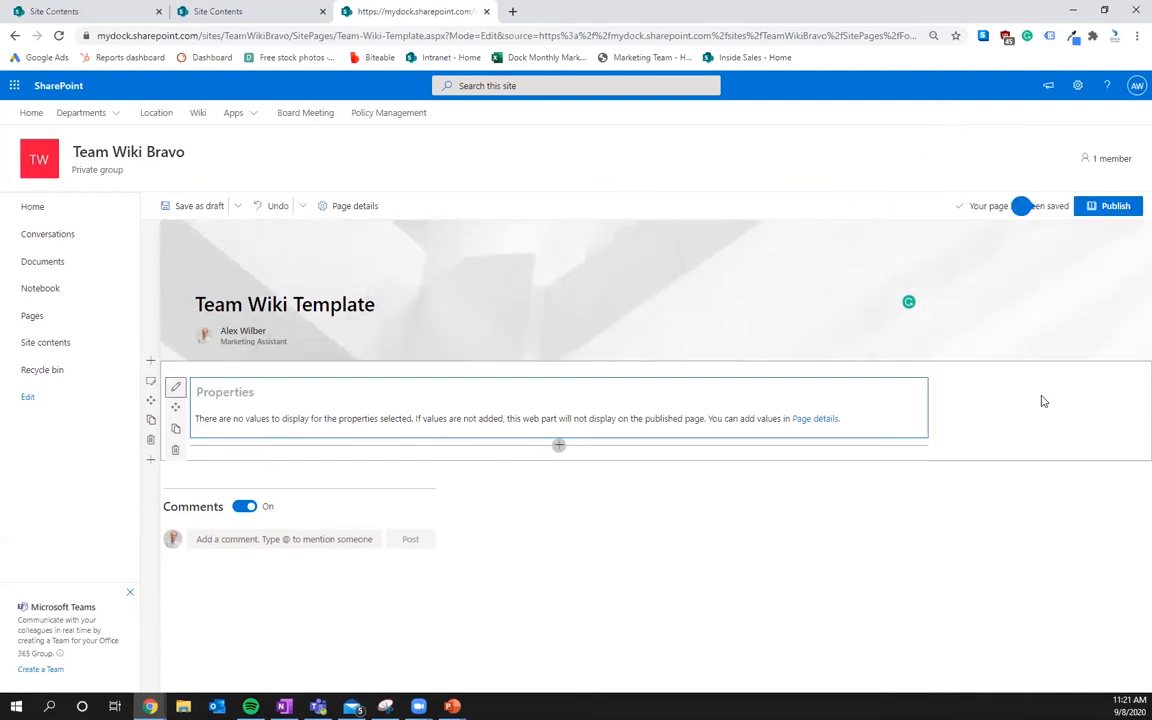
- Change the section layout to One-third left and add a Text web part in the wide column
{"action": "left_click", "coordinate": [150, 381]}
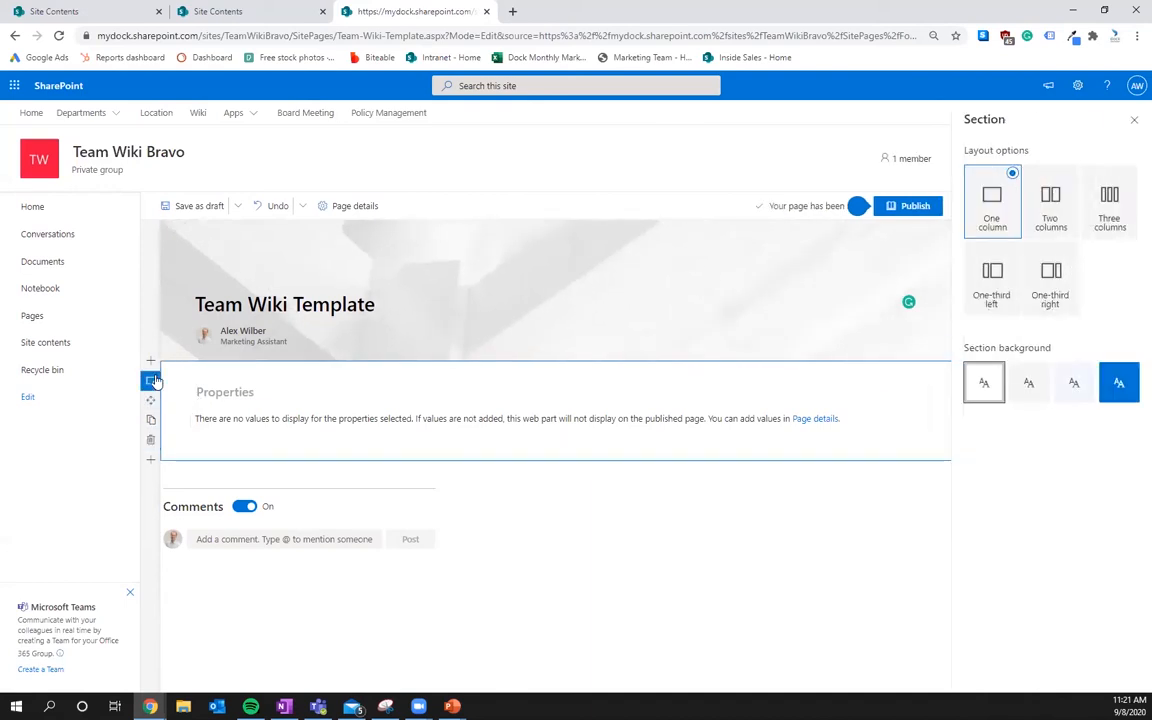
{"action": "left_click", "coordinate": [984, 278]}
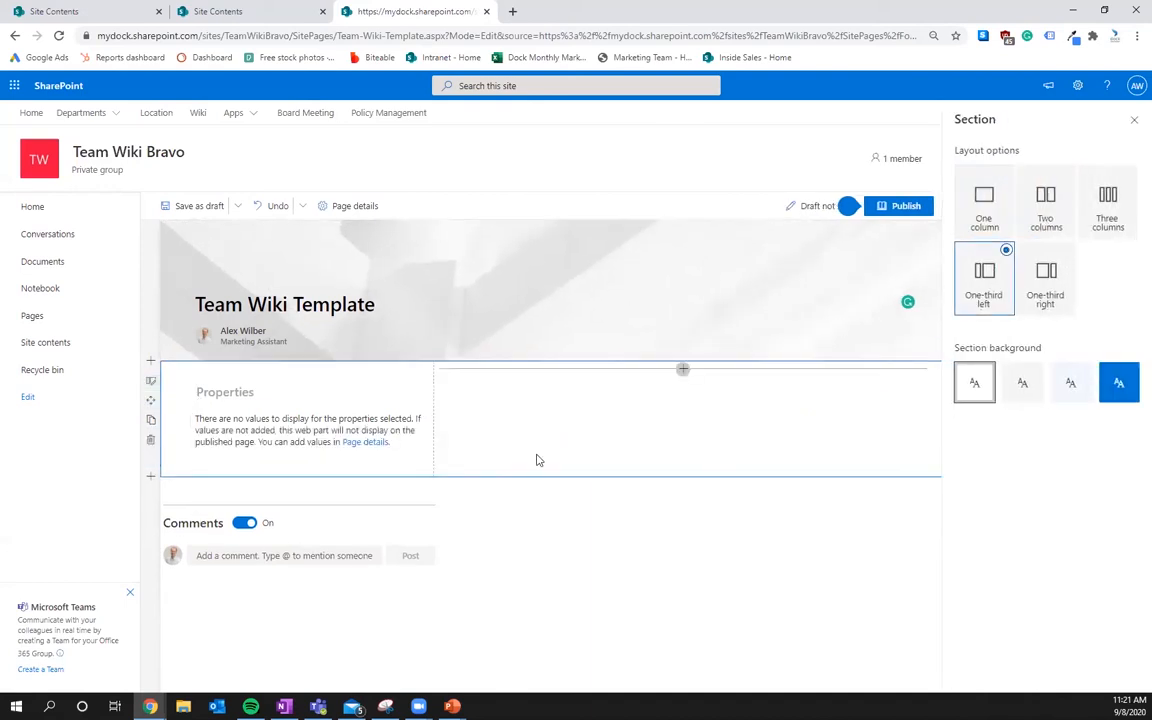
{"action": "left_click", "coordinate": [683, 369]}
{"action": "left_click", "coordinate": [609, 467]}
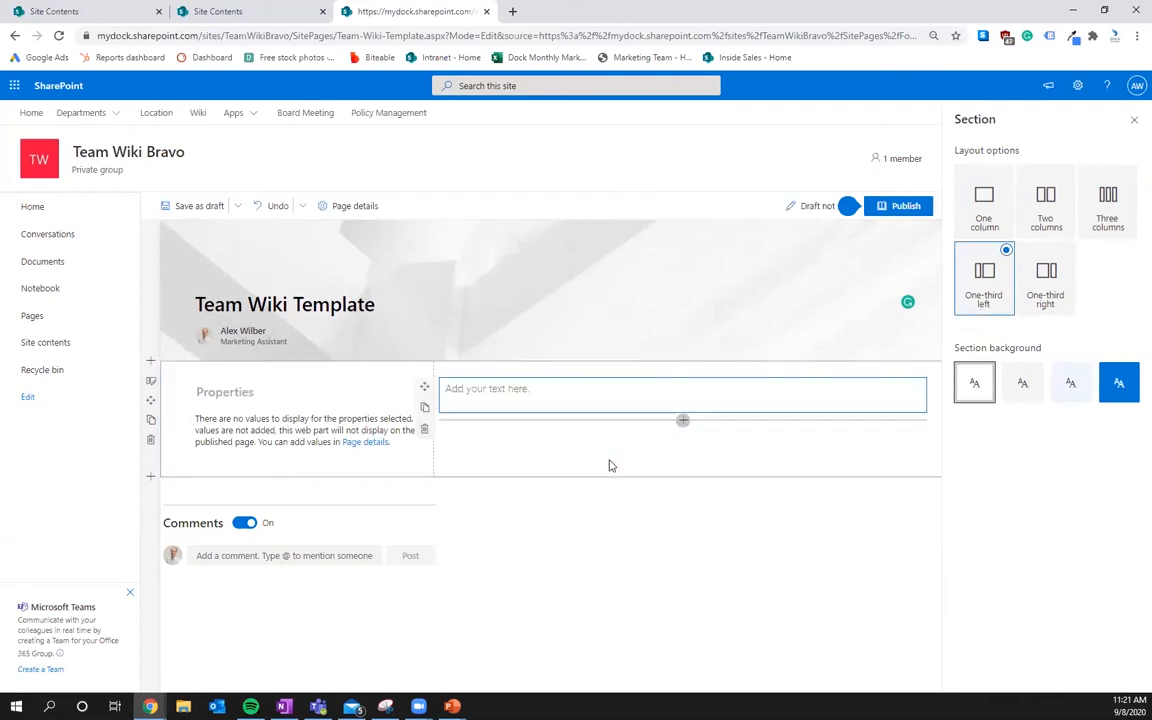
{"action": "left_click", "coordinate": [1133, 122]}
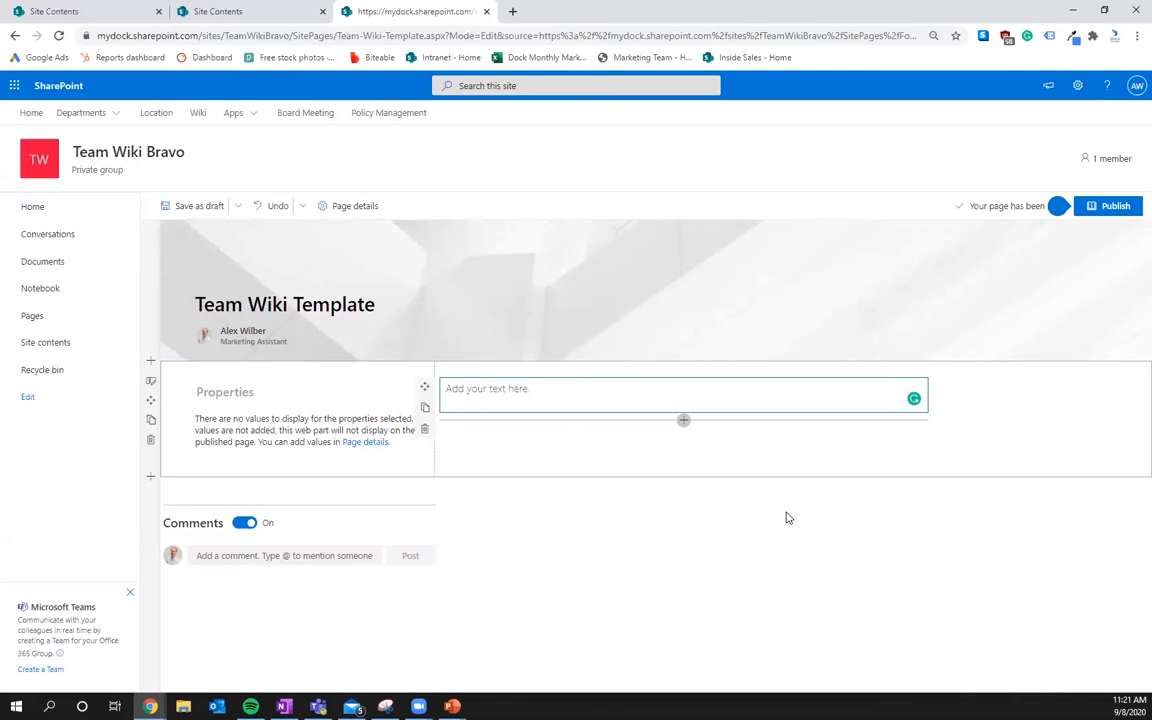
- Publish the Team Wiki Template page and dismiss the sharing suggestions
{"action": "left_click", "coordinate": [723, 393]}
{"action": "left_click", "coordinate": [828, 514]}
{"action": "left_click", "coordinate": [1115, 205]}
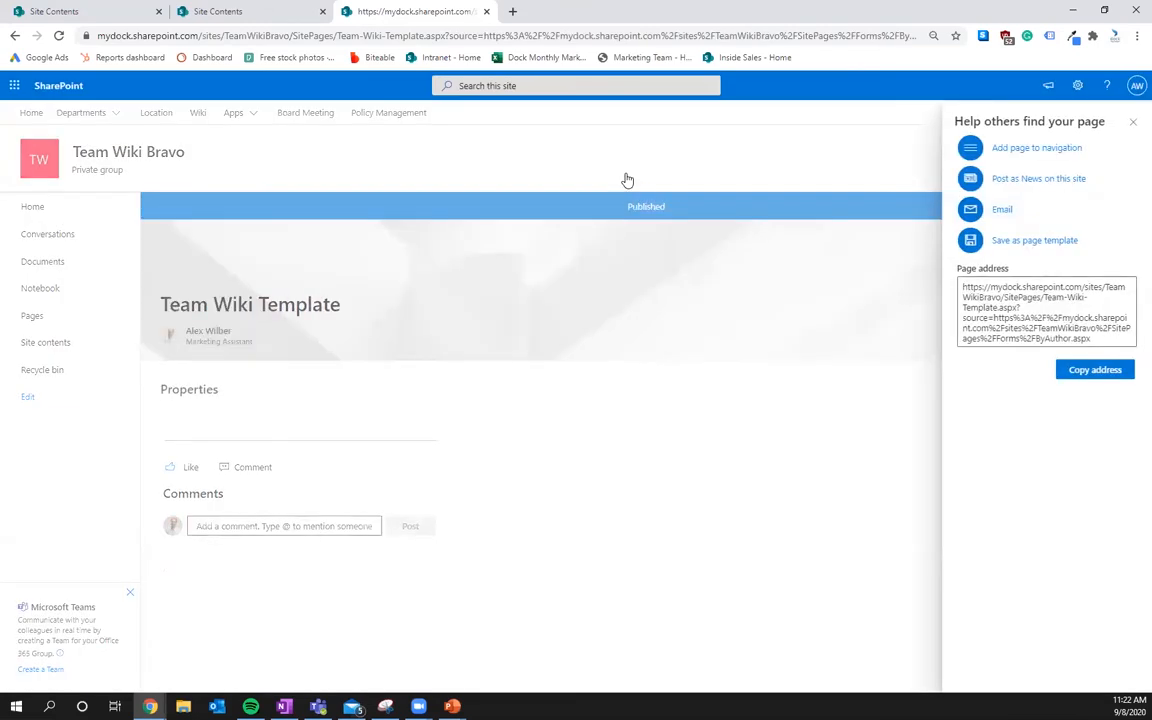
{"action": "left_click", "coordinate": [1135, 124]}
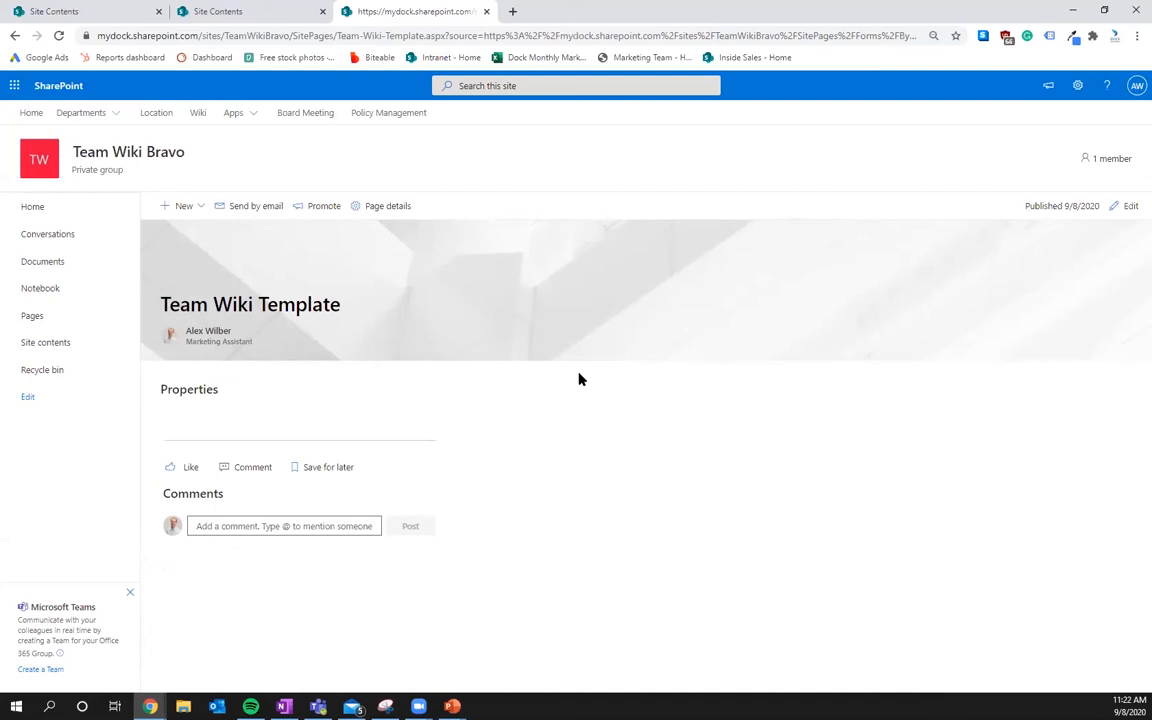
- Create a new page as a copy of the Team Wiki Template page and title it Vacation Policy
{"action": "left_click", "coordinate": [188, 207]}
{"action": "left_click", "coordinate": [203, 255]}
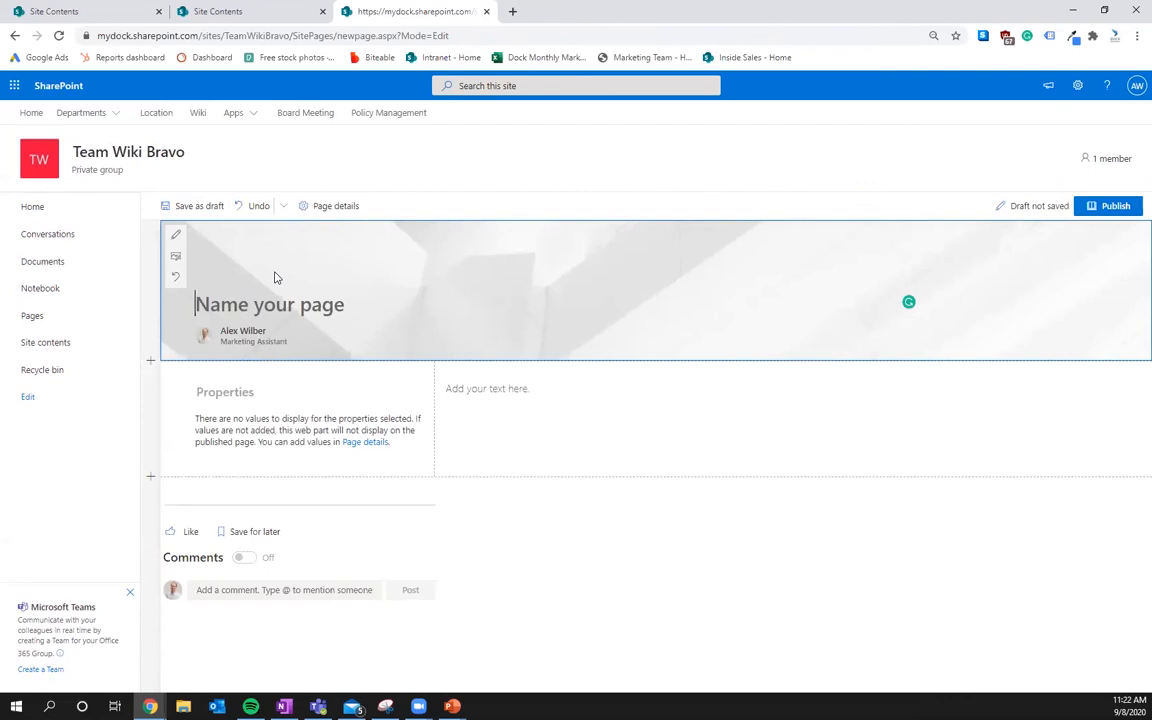
{"action": "type", "text": "Vacation"}
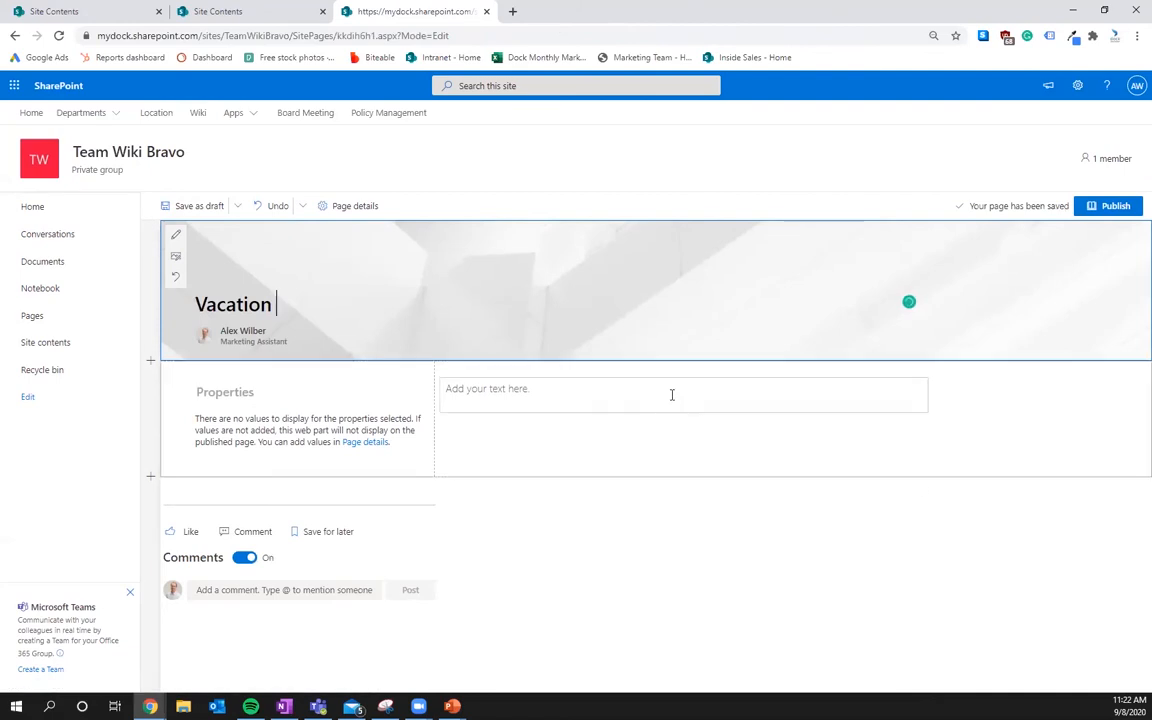
{"action": "type", "text": " Policy"}
{"action": "left_click", "coordinate": [213, 416]}
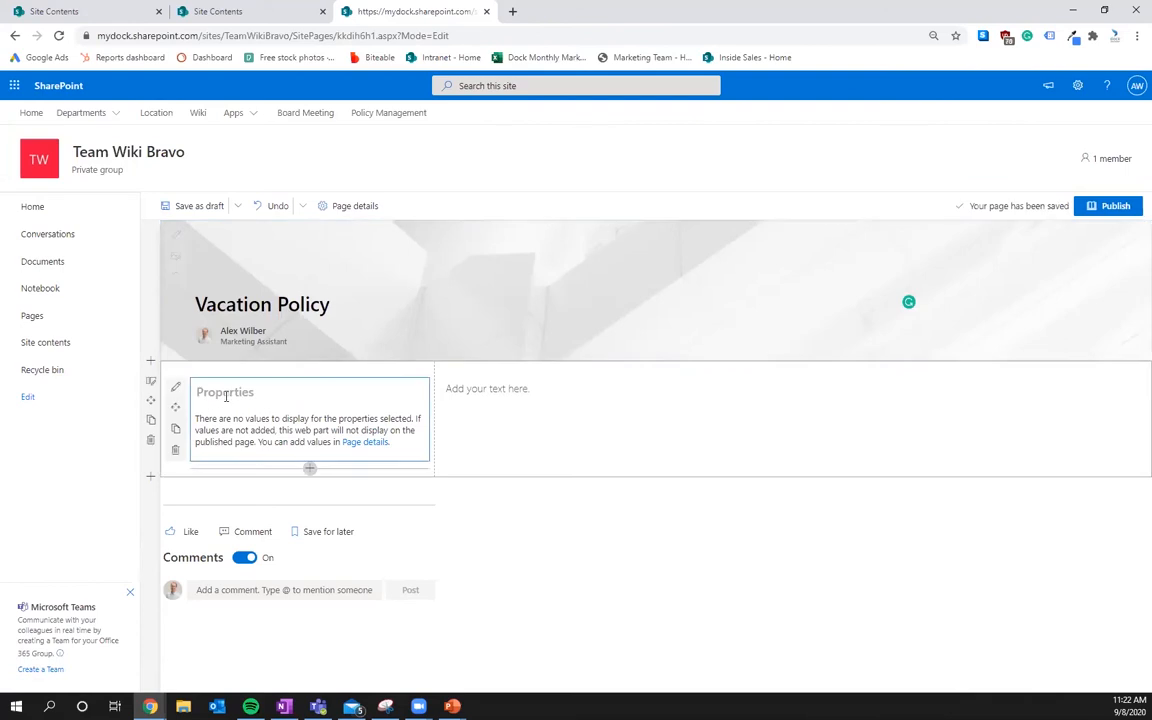
{"action": "left_click", "coordinate": [226, 393]}
{"action": "type", "text": "H"}
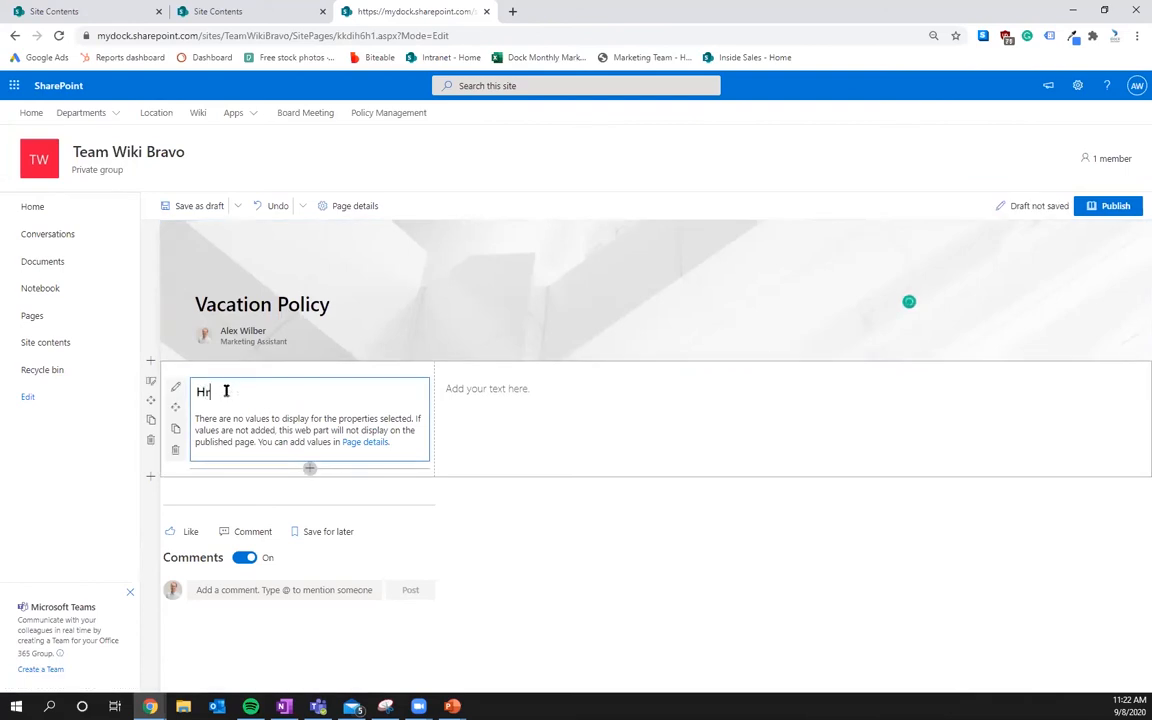
{"action": "key", "text": "BackSpace"}
{"action": "left_click", "coordinate": [509, 465]}
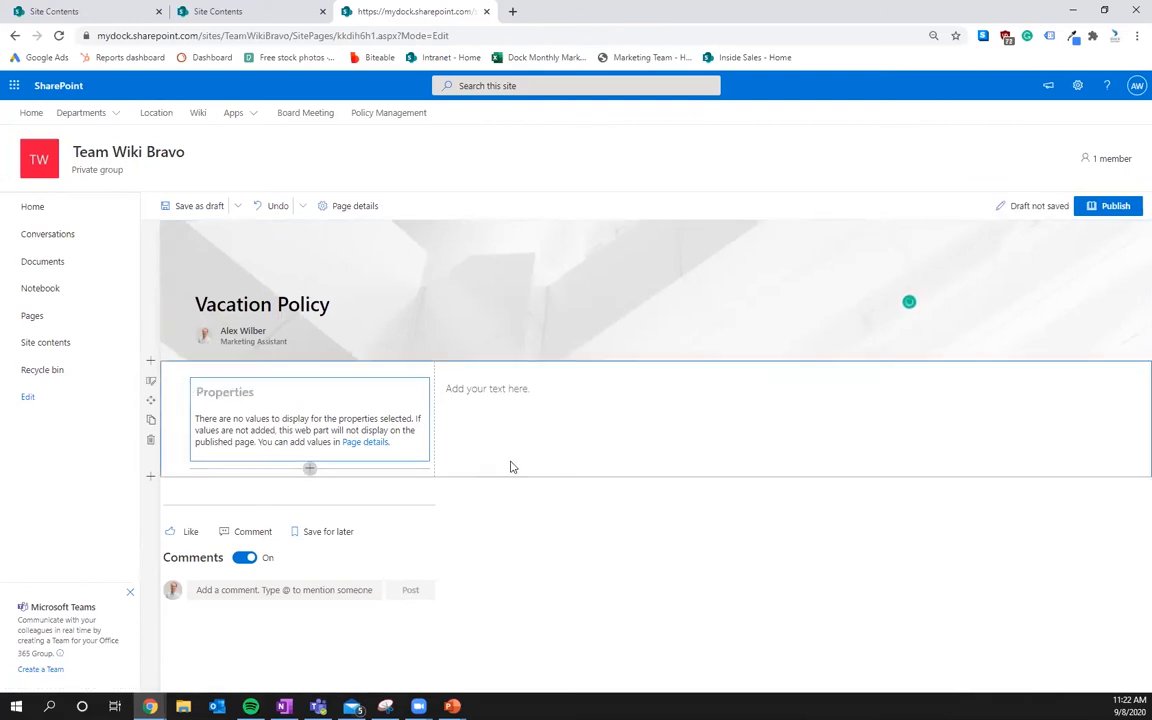
- Open the page details of the Vacation Policy page and set its Department property to HR
{"action": "left_click", "coordinate": [361, 450]}
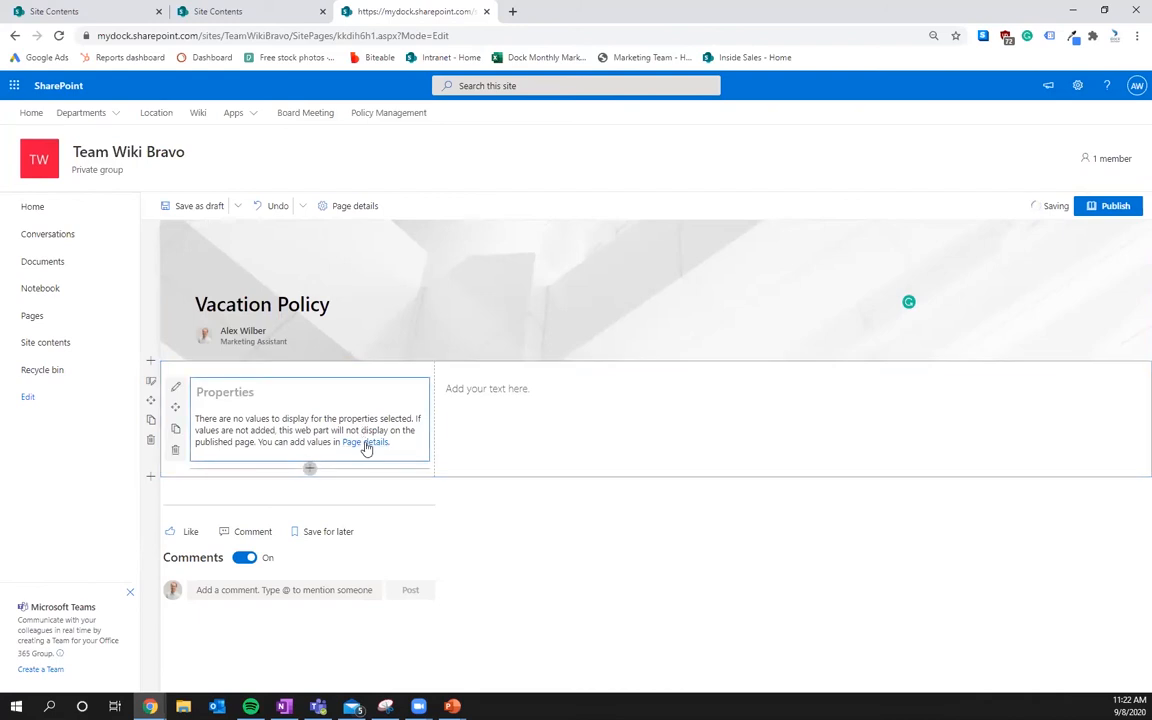
{"action": "left_click", "coordinate": [366, 445]}
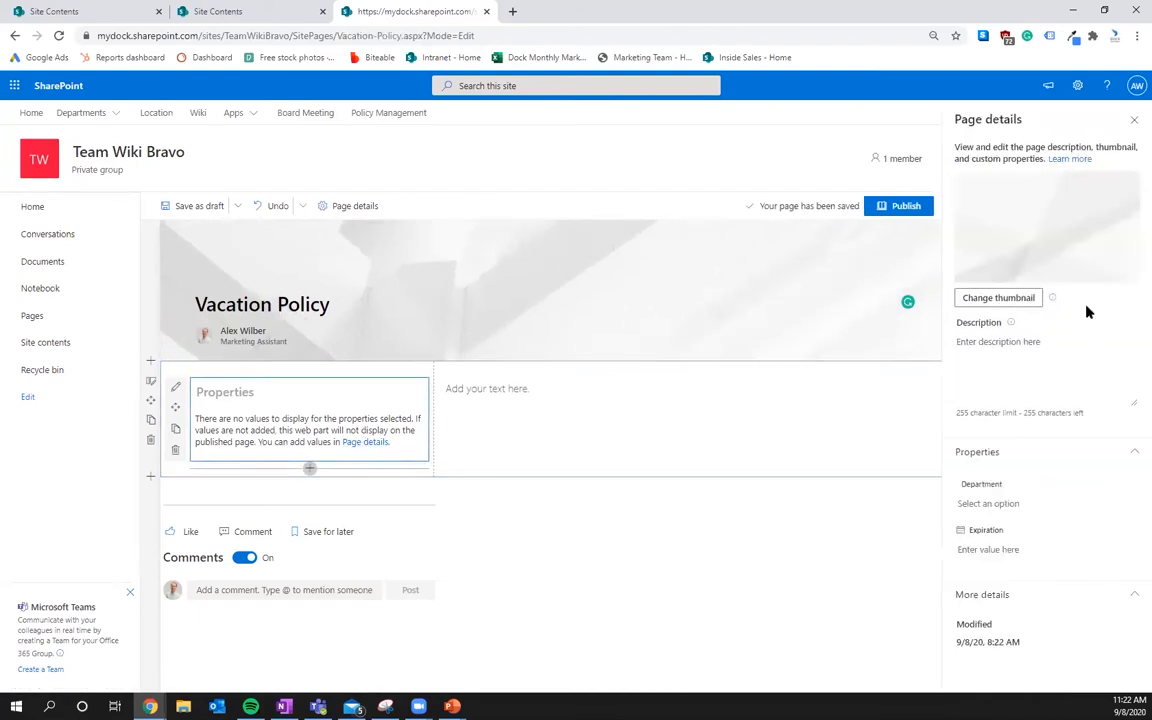
{"action": "left_click", "coordinate": [274, 420]}
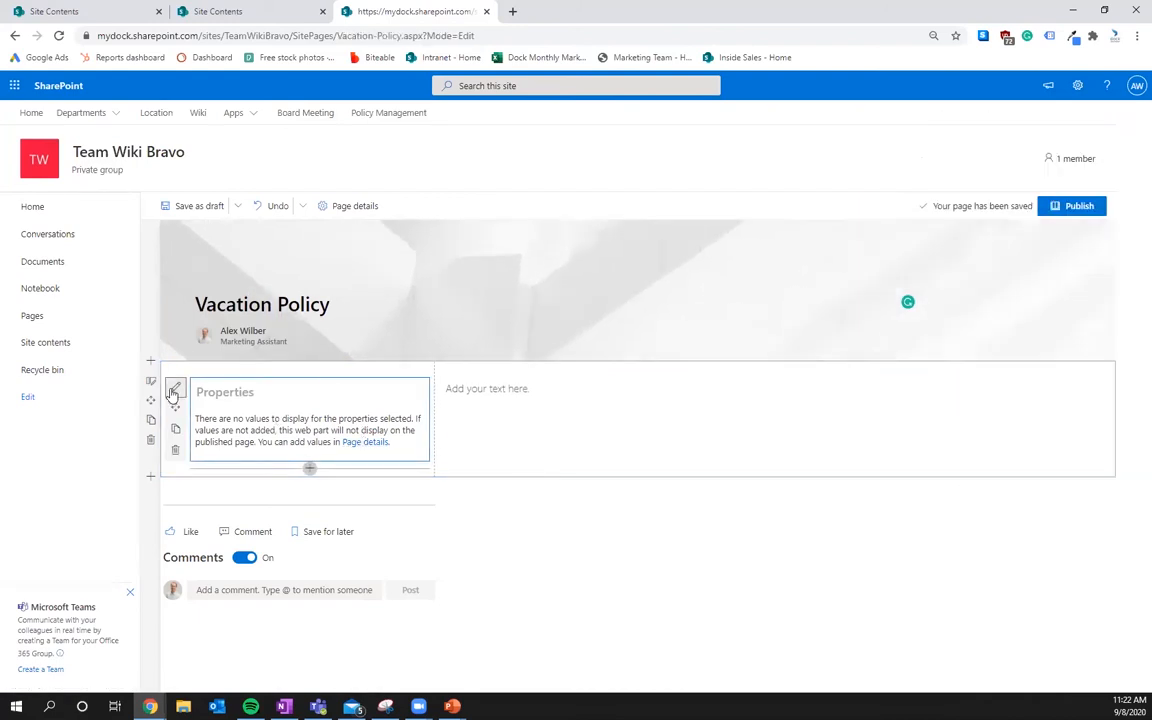
{"action": "left_click", "coordinate": [374, 448]}
{"action": "left_click", "coordinate": [1000, 506]}
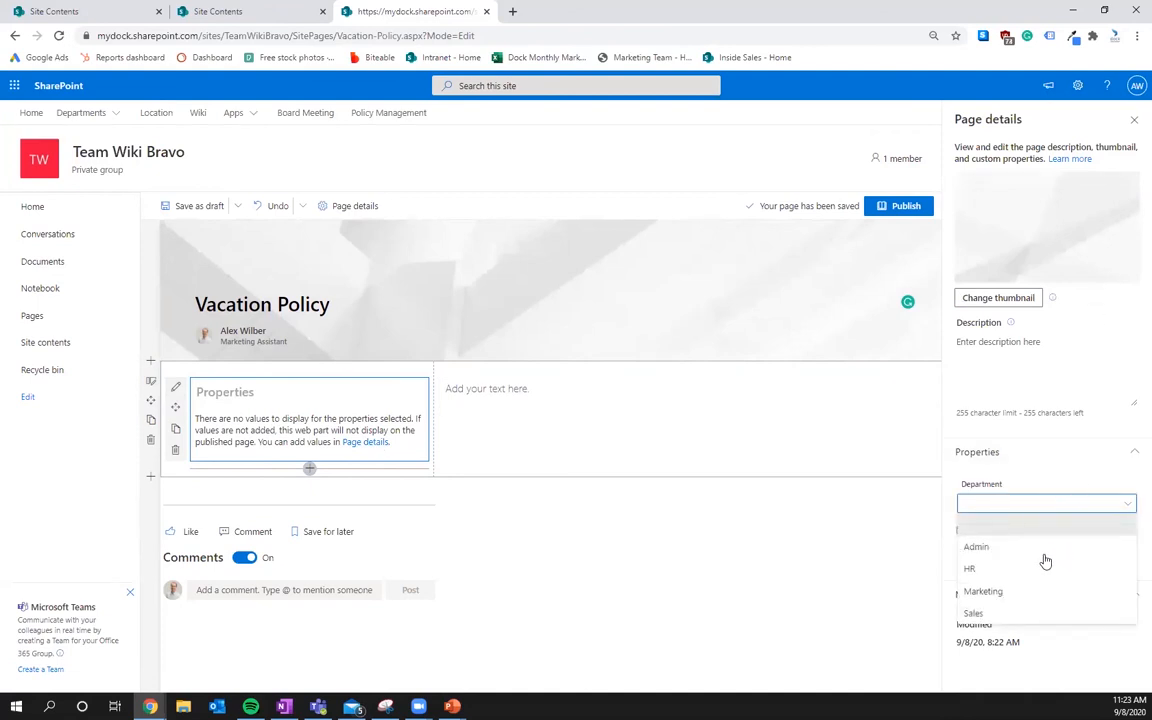
{"action": "left_click", "coordinate": [978, 568]}
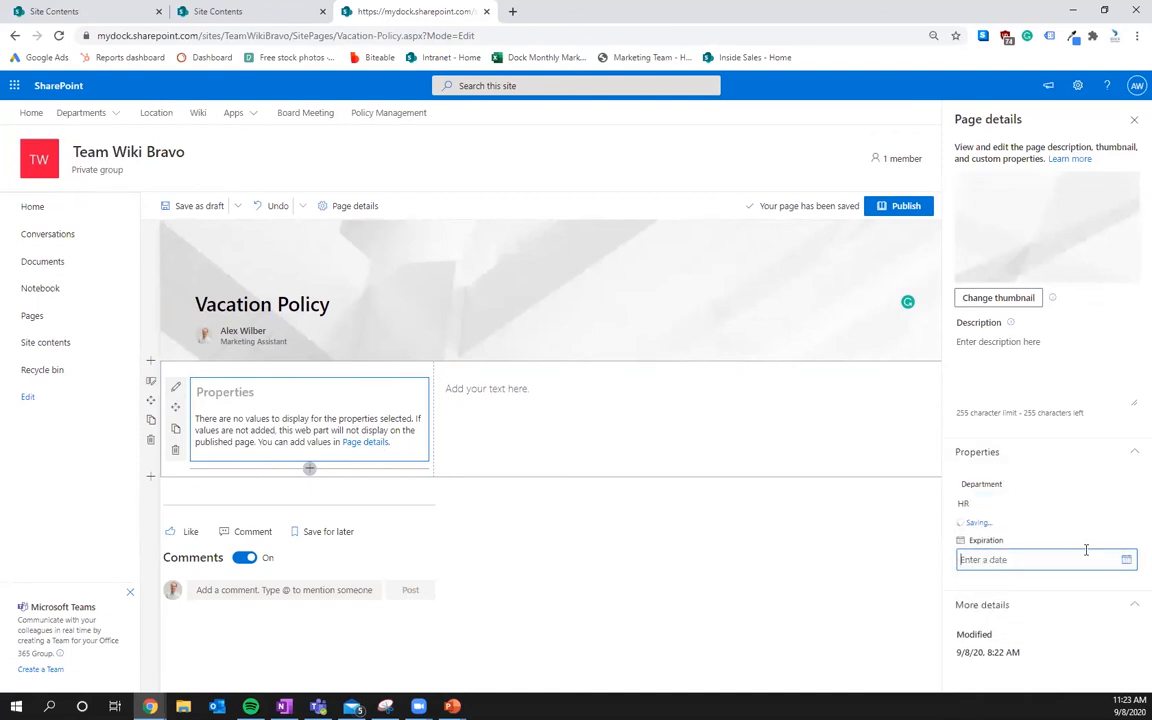
- Set the page's Expiration property to 12/31/2020 and close the page details
{"action": "left_click", "coordinate": [1003, 551]}
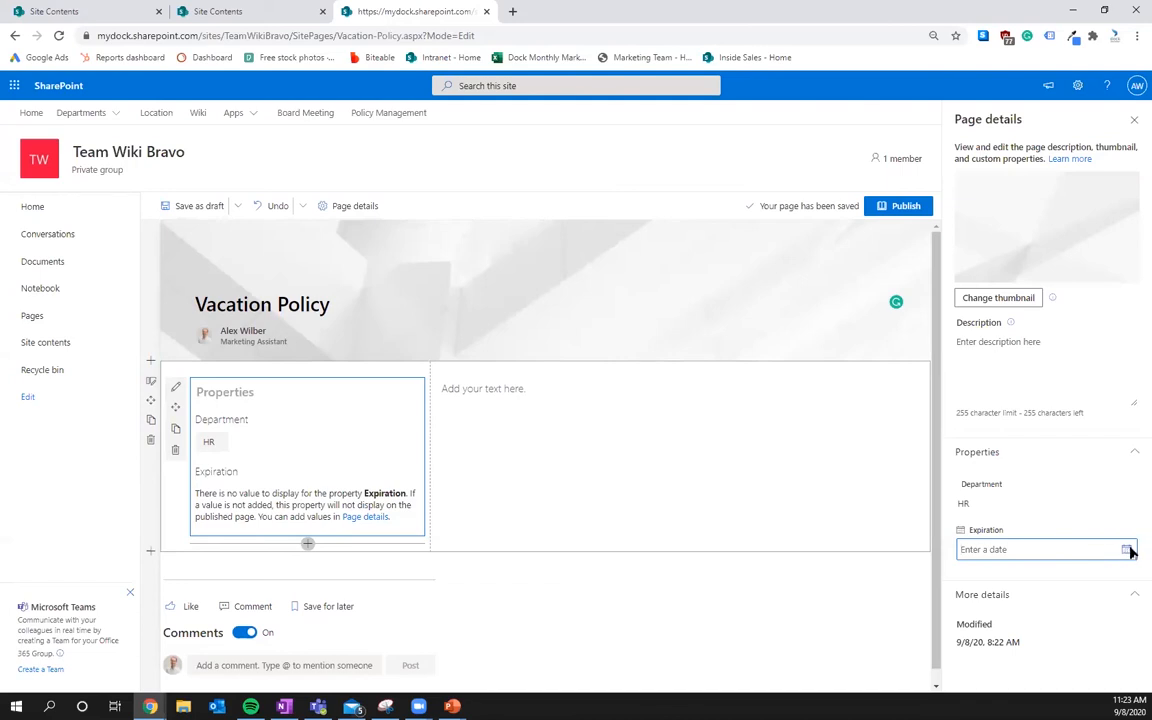
{"action": "left_click", "coordinate": [1127, 550]}
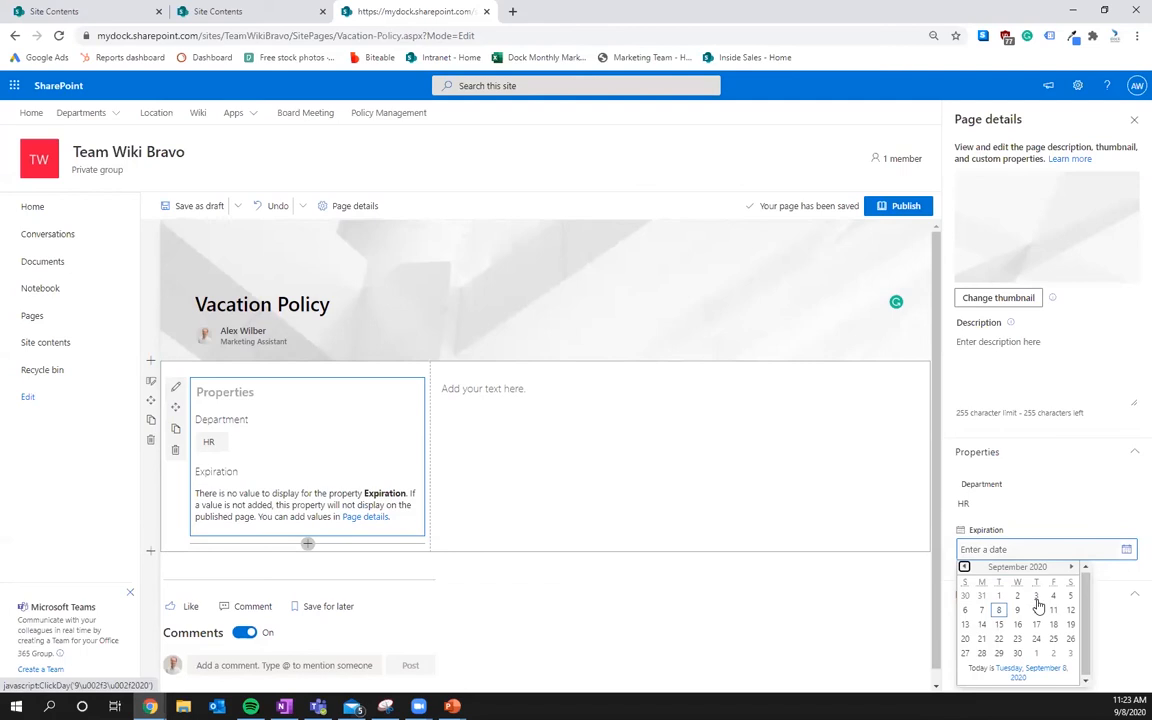
{"action": "left_click", "coordinate": [1071, 568]}
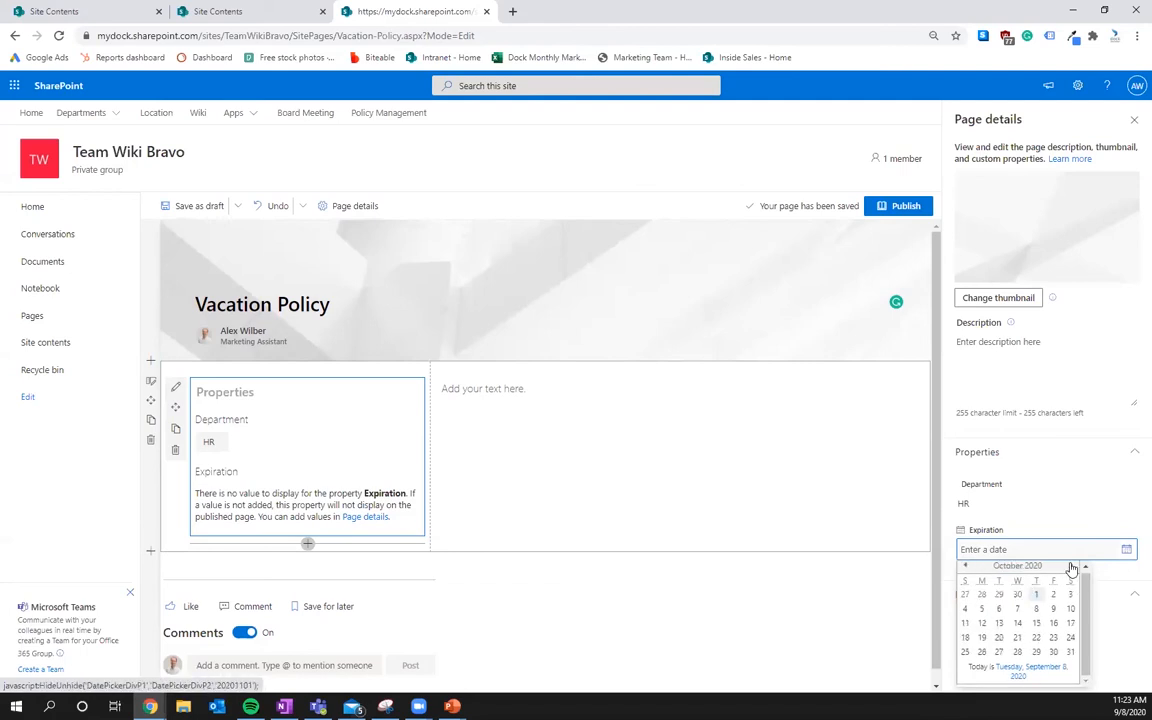
{"action": "left_click", "coordinate": [1071, 568]}
{"action": "left_click", "coordinate": [1071, 568]}
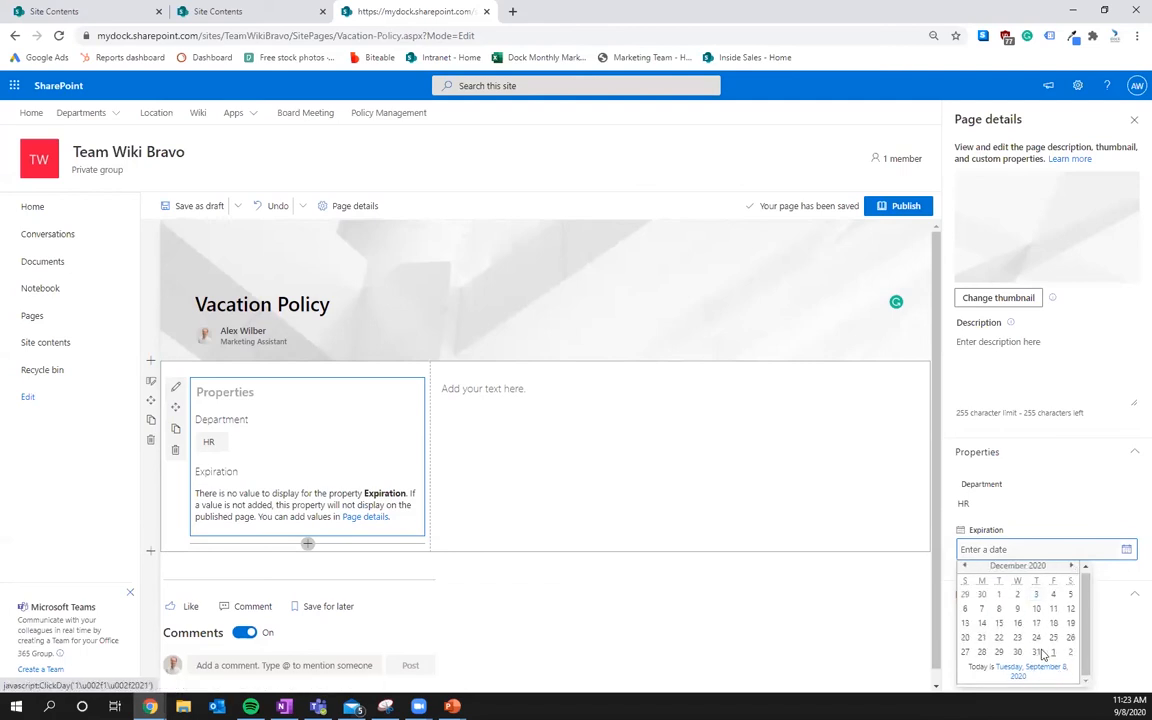
{"action": "left_click", "coordinate": [1039, 651]}
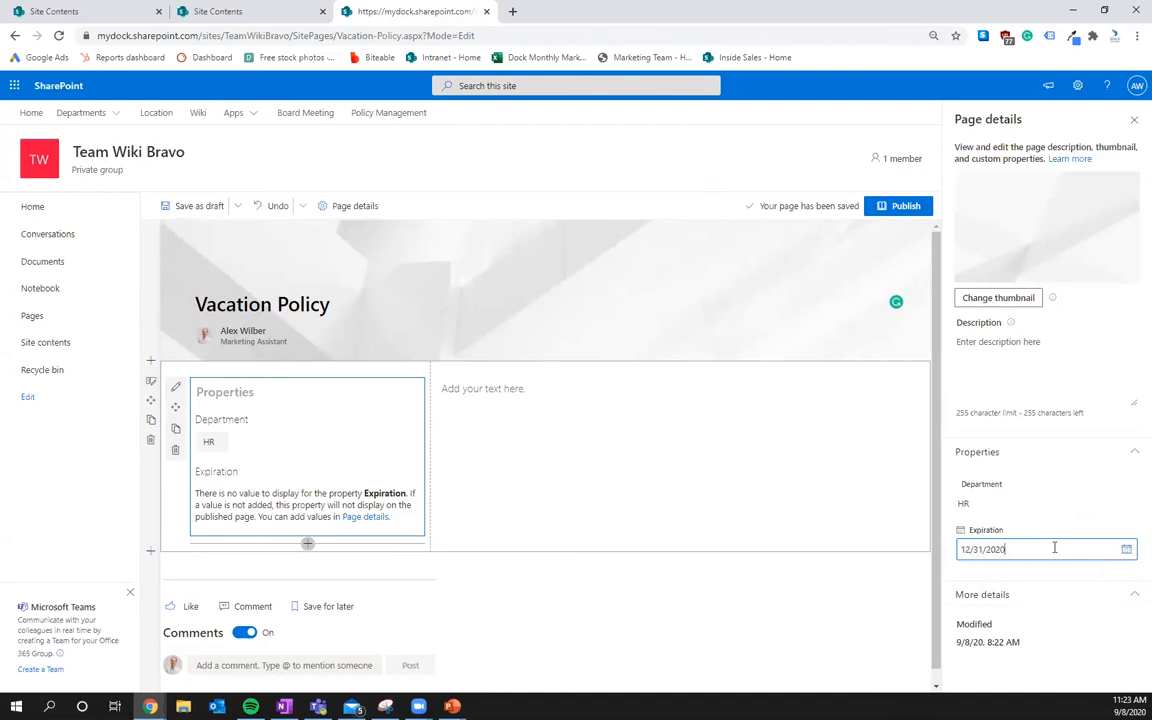
{"action": "left_click", "coordinate": [862, 390]}
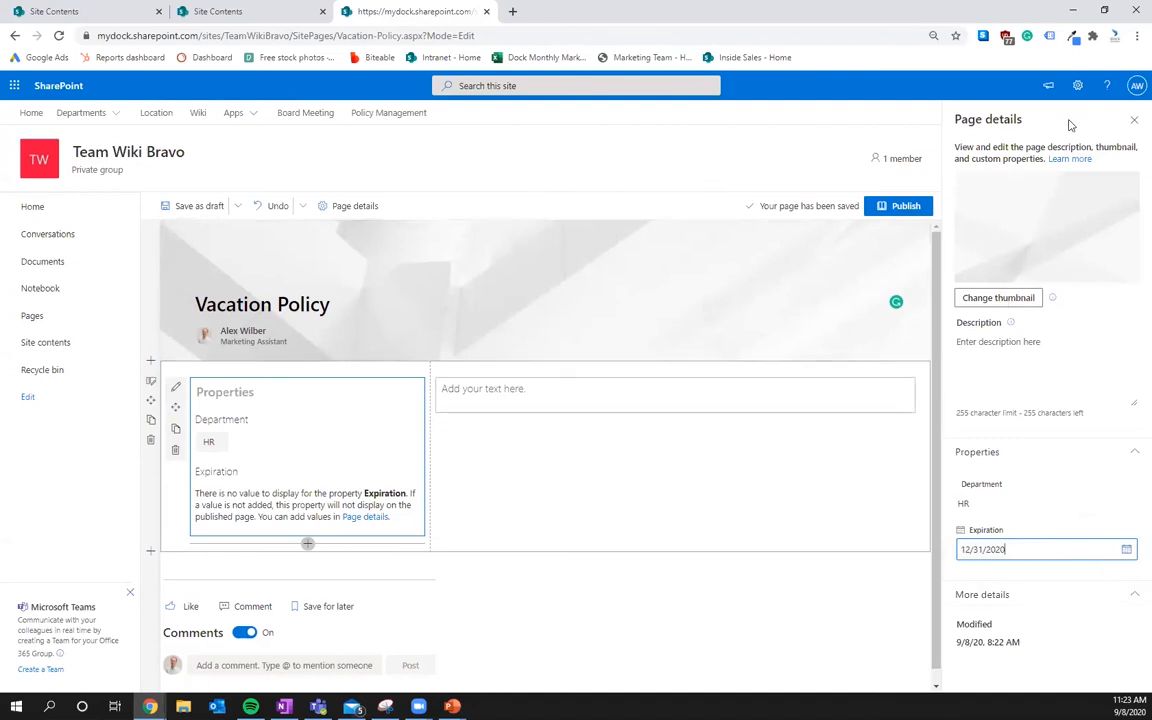
{"action": "left_click", "coordinate": [1133, 124]}
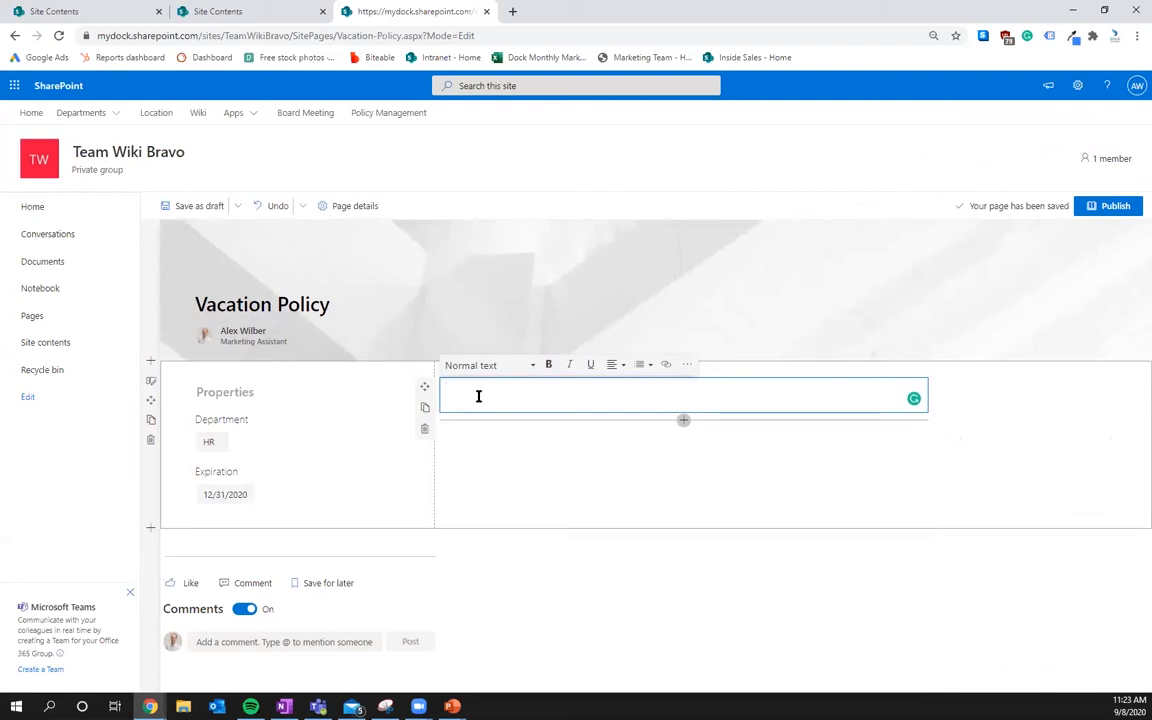
- Enter Paid Time Off in the text web part beside the properties and make it bold
{"action": "type", "text": "Paid Ti"}
{"action": "left_click_drag", "start_coordinate": [554, 393], "coordinate": [424, 385]}
{"action": "left_click", "coordinate": [549, 366]}
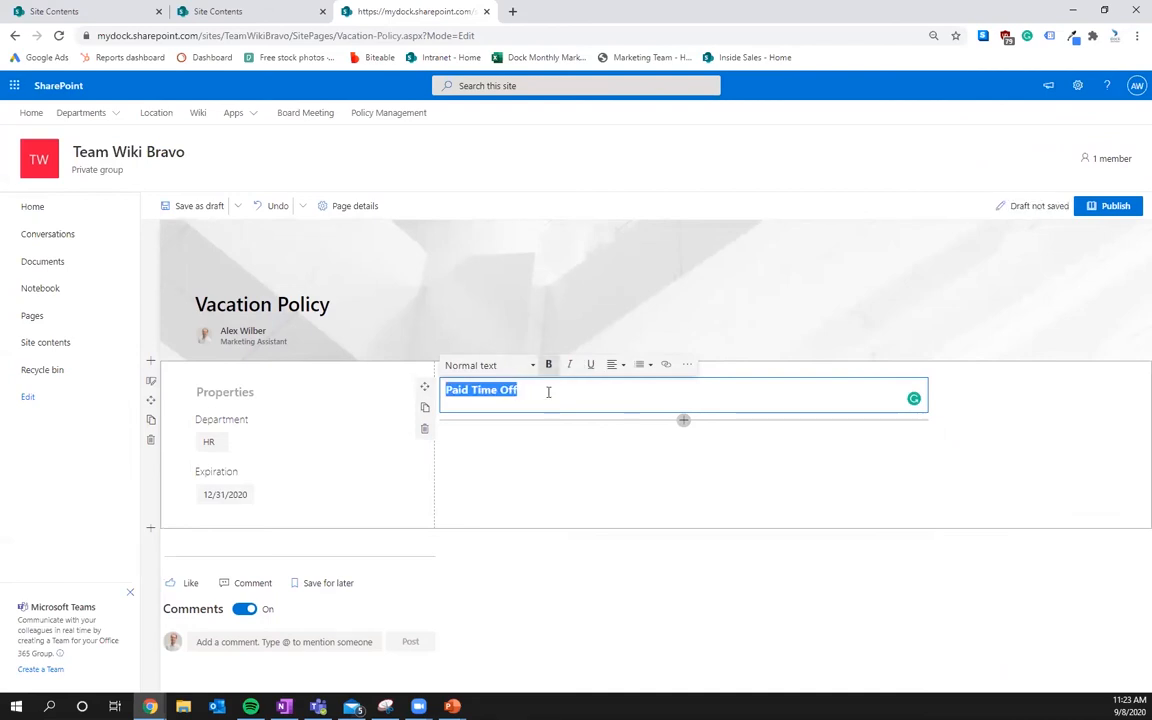
- Format the Paid Time Off text as Heading 1, publish the Vacation Policy page and dismiss the sharing suggestions
{"action": "left_click", "coordinate": [522, 366]}
{"action": "left_click", "coordinate": [478, 406]}
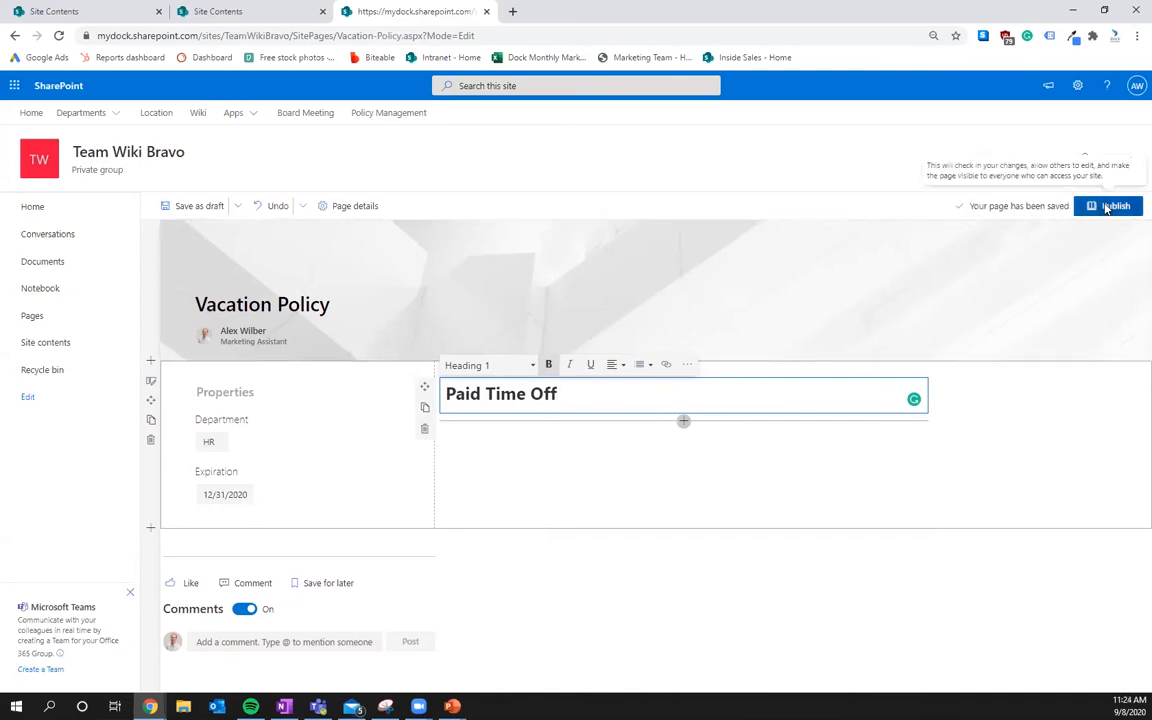
{"action": "left_click", "coordinate": [1108, 206]}
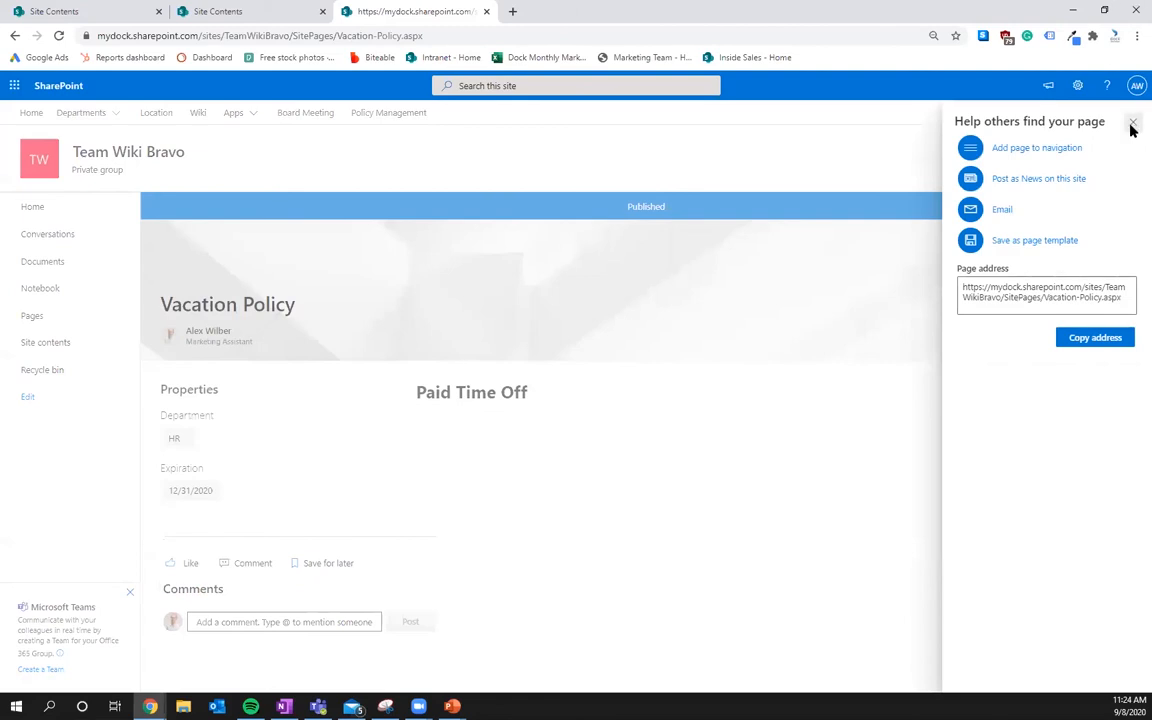
{"action": "left_click", "coordinate": [1134, 126]}
- Open the Site Pages library from the site contents and sort its pages by Department in ascending order
{"action": "left_click", "coordinate": [1077, 85]}
{"action": "left_click", "coordinate": [989, 199]}
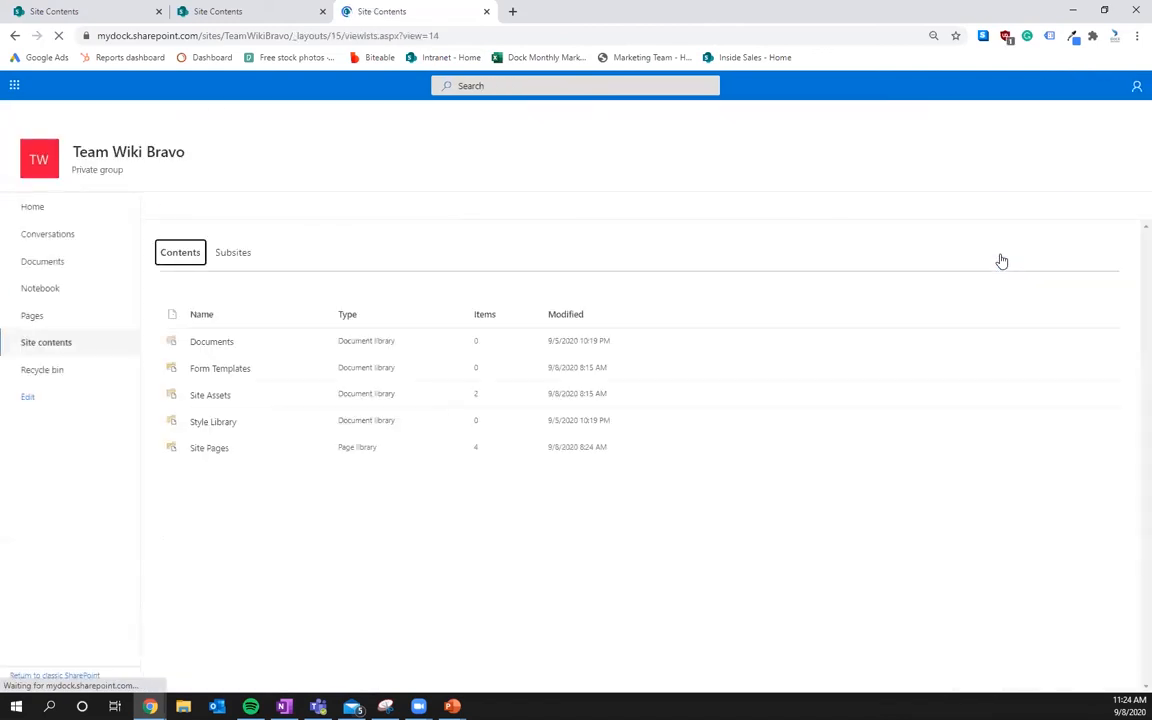
{"action": "left_click", "coordinate": [179, 450]}
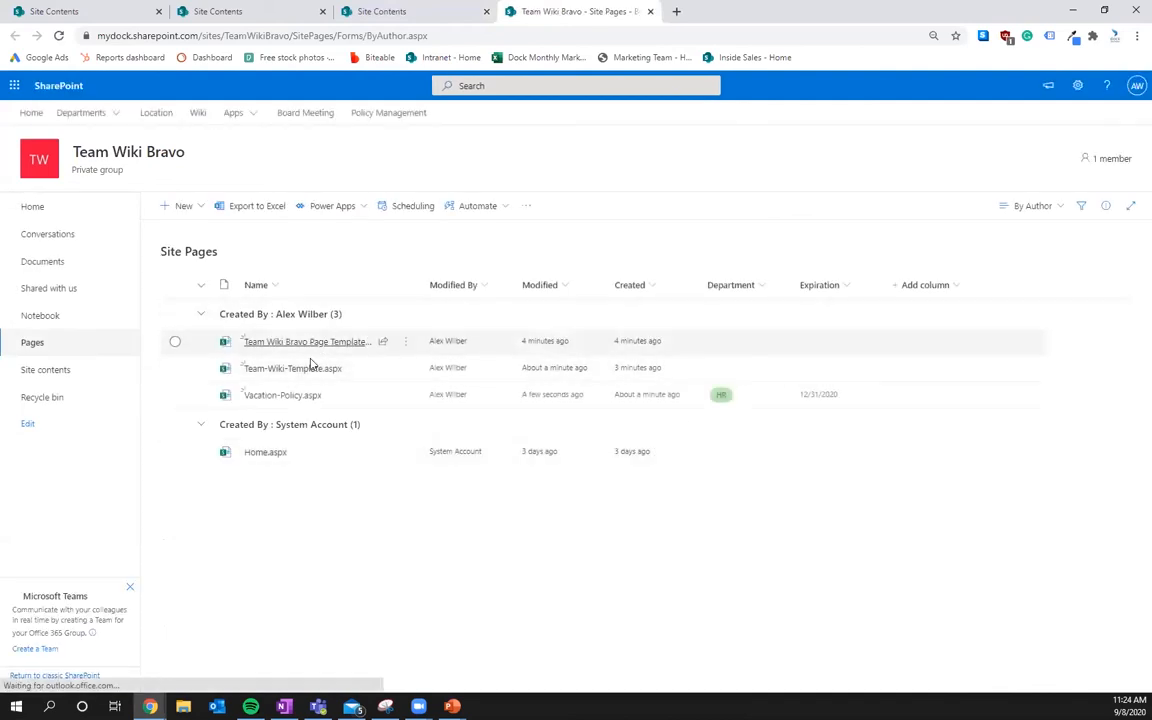
{"action": "left_click", "coordinate": [738, 285]}
{"action": "left_click", "coordinate": [752, 314]}
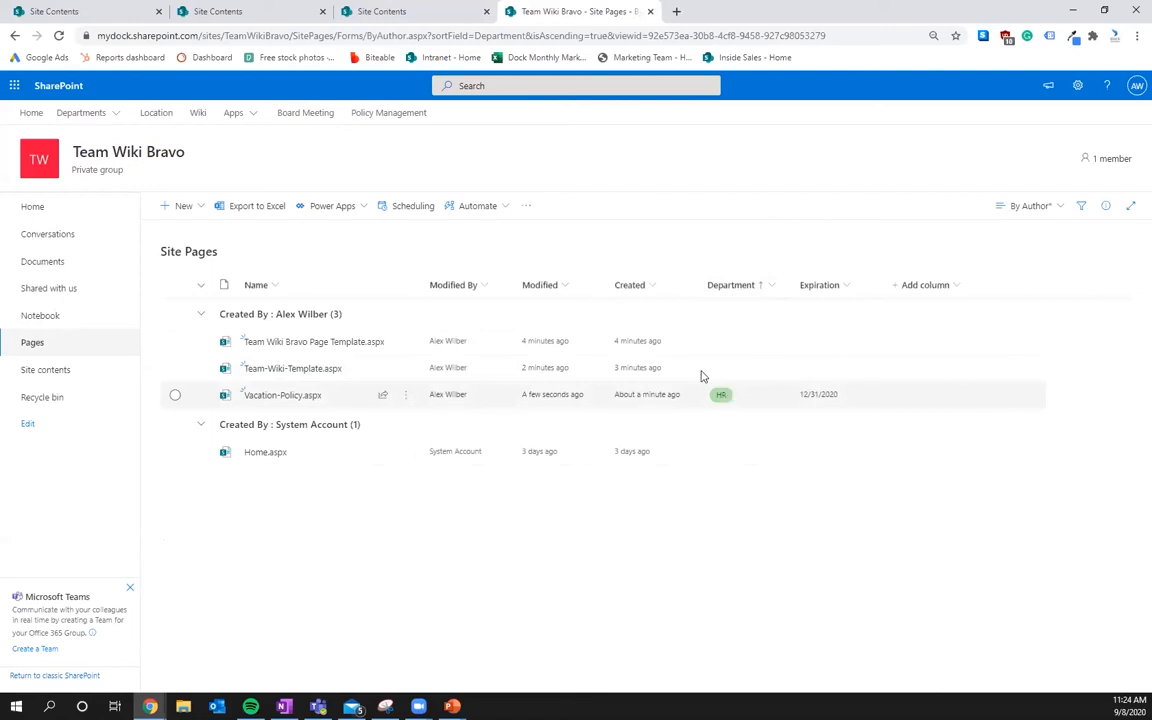
- Open the Team Wiki Bravo home page for editing and delete its News web part
{"action": "left_click", "coordinate": [36, 207]}
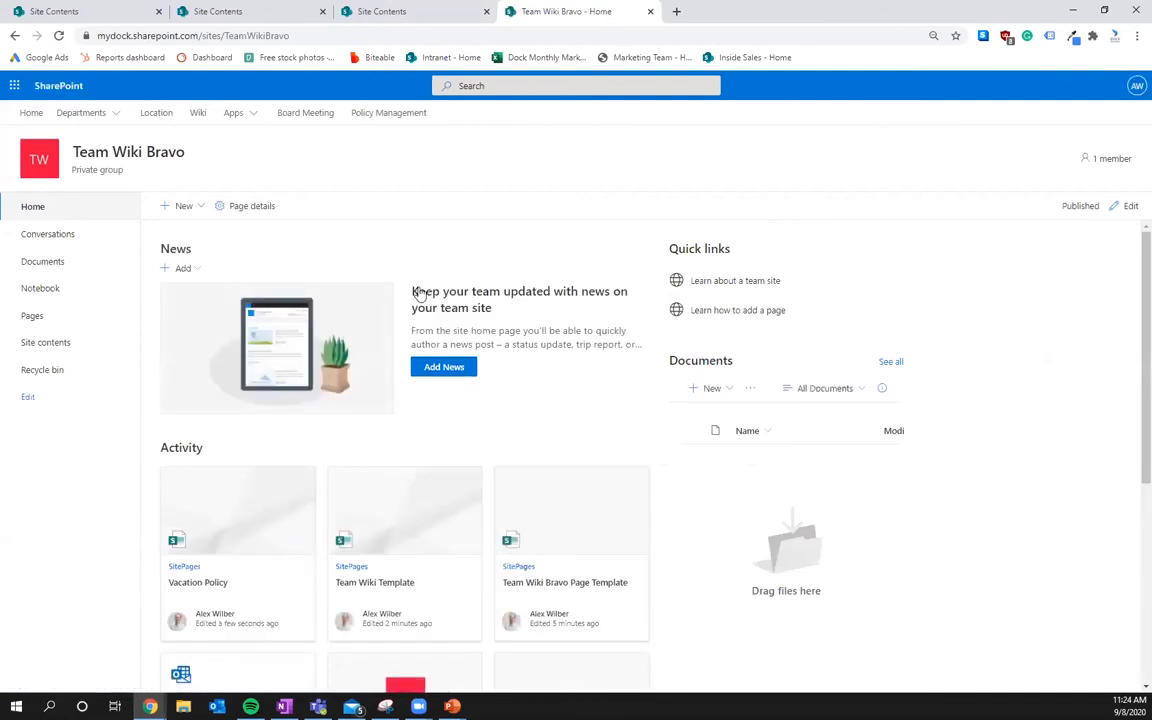
{"action": "left_click", "coordinate": [1124, 210]}
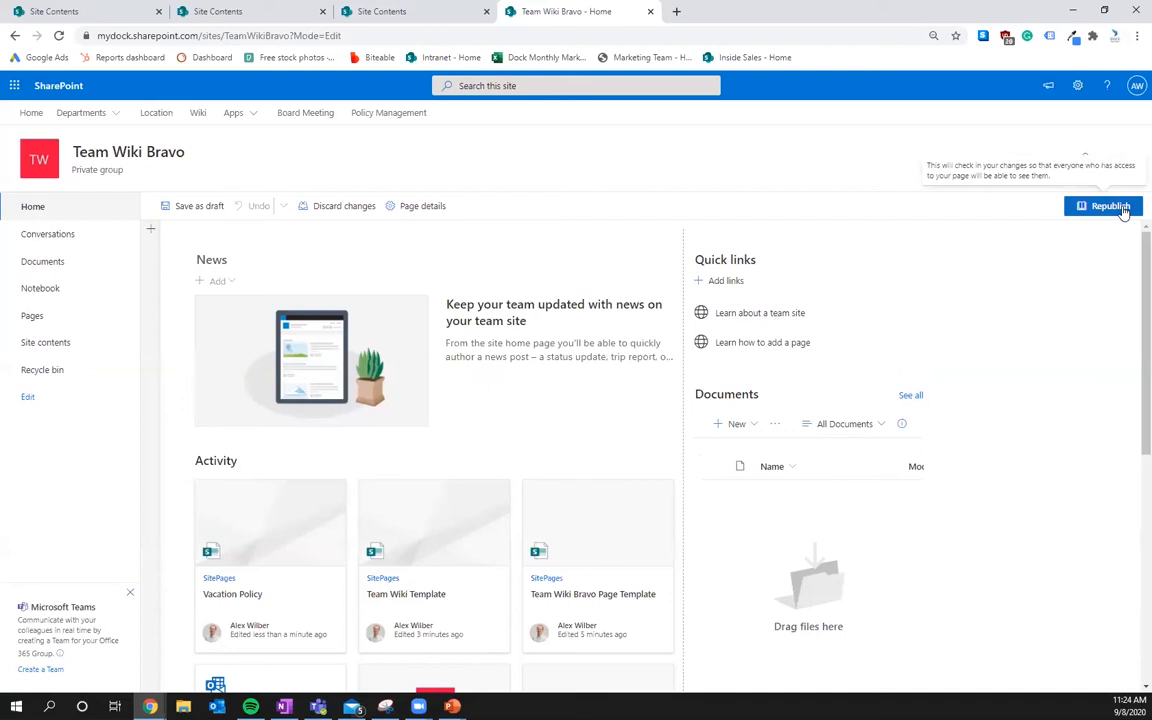
{"action": "mouse_move", "coordinate": [532, 262]}
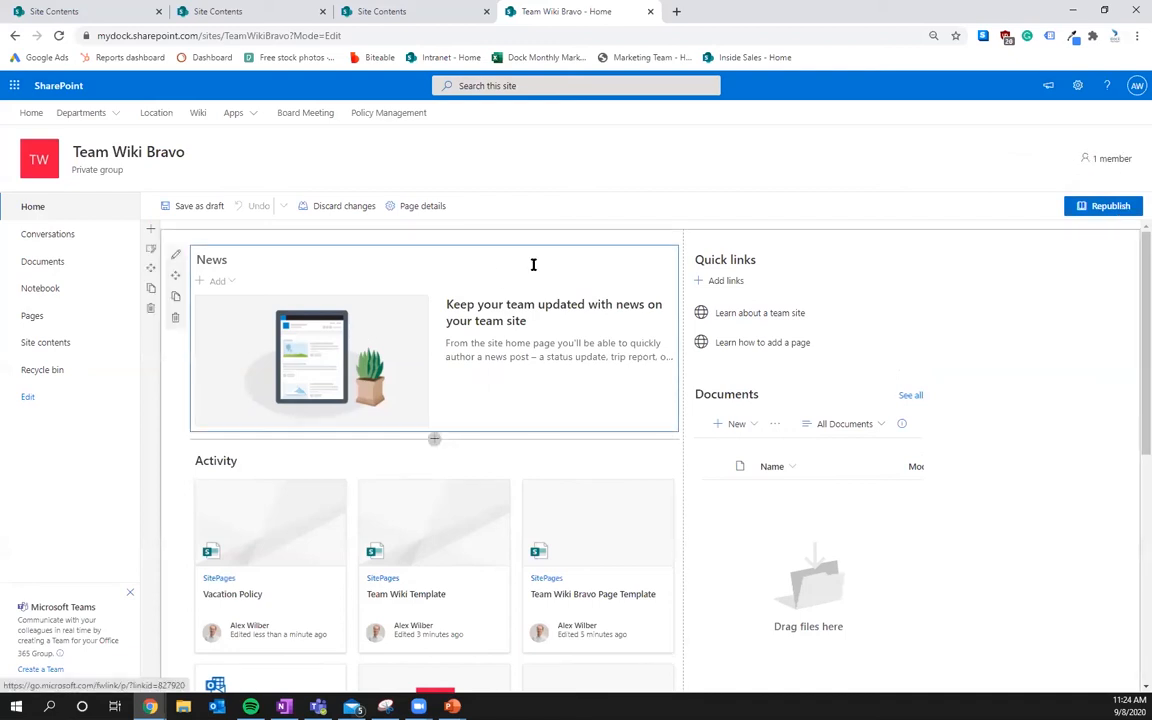
{"action": "left_click", "coordinate": [176, 316]}
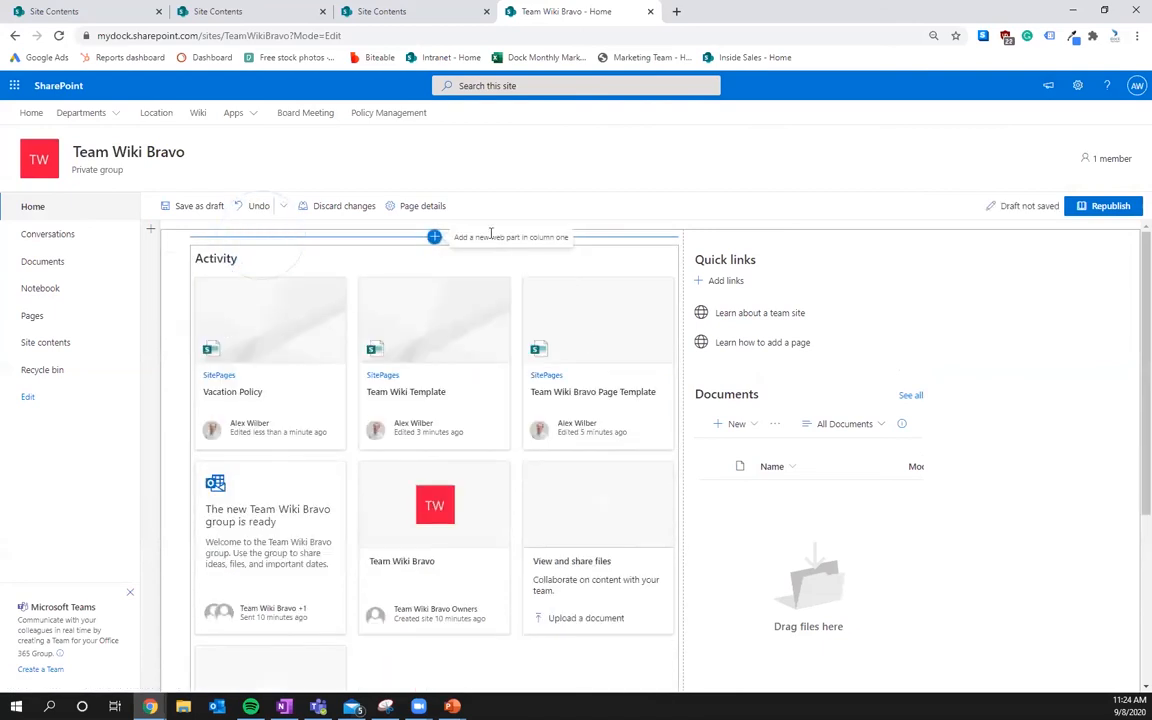
- Add a Document library web part showing Site Pages above the Activity web part and title it Wiki Pages
{"action": "left_click", "coordinate": [434, 237]}
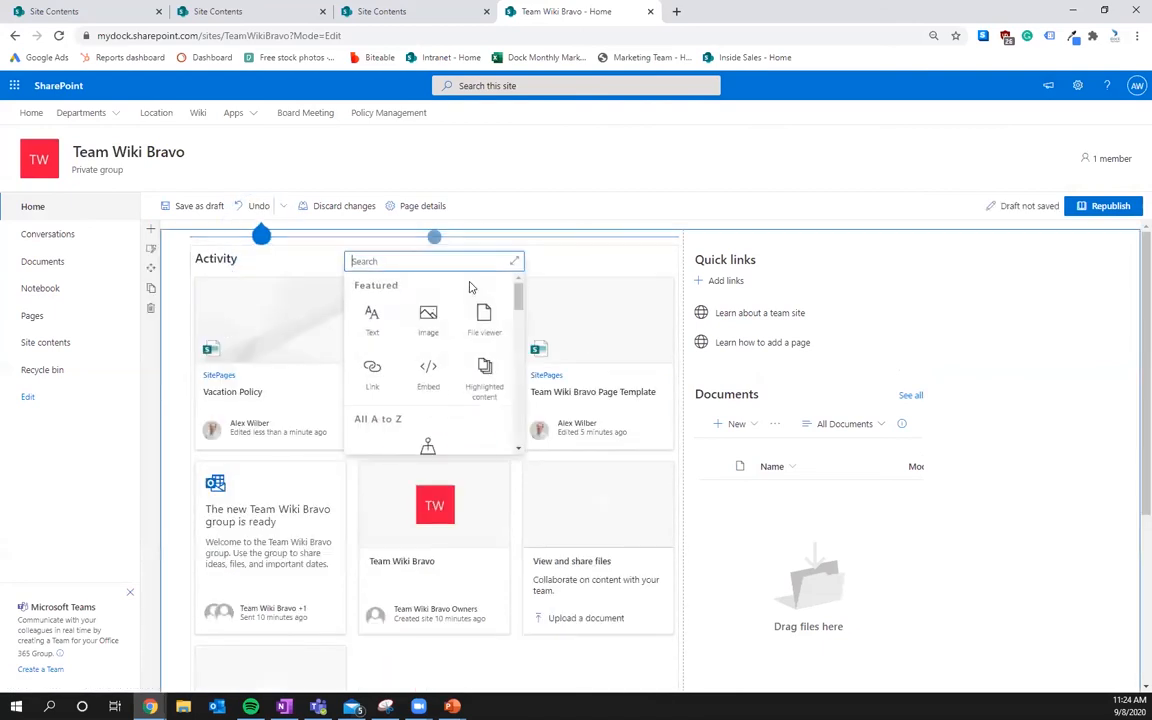
{"action": "type", "text": "document"}
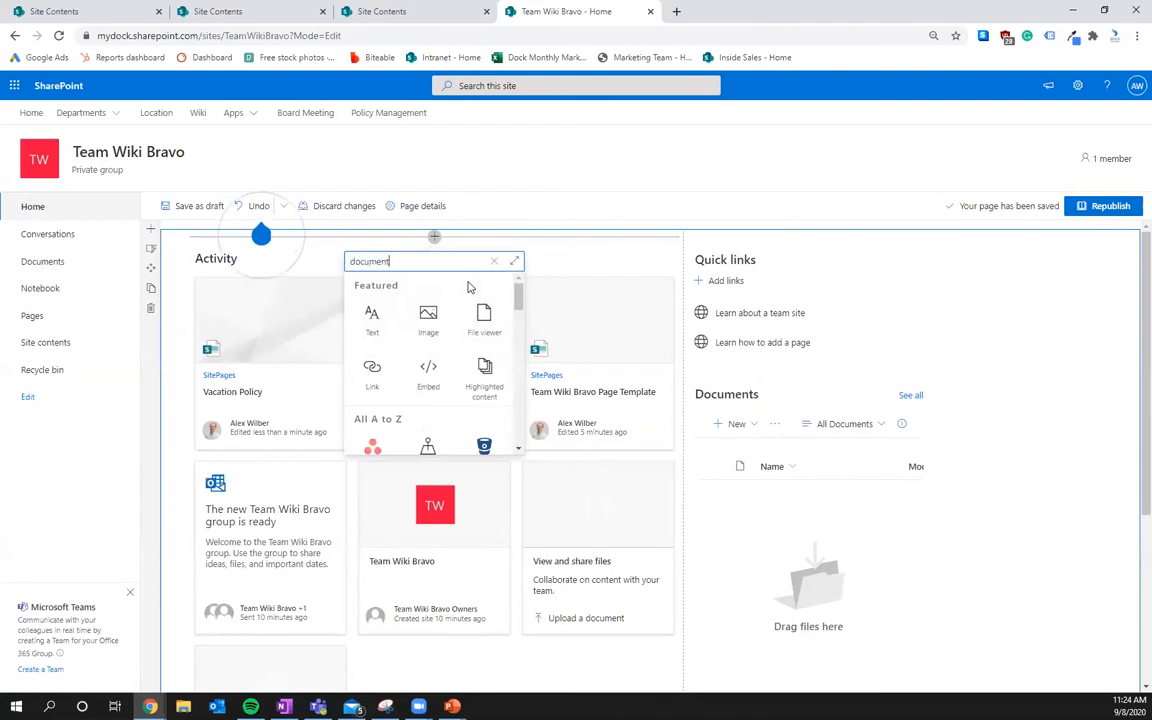
{"action": "left_click", "coordinate": [374, 390]}
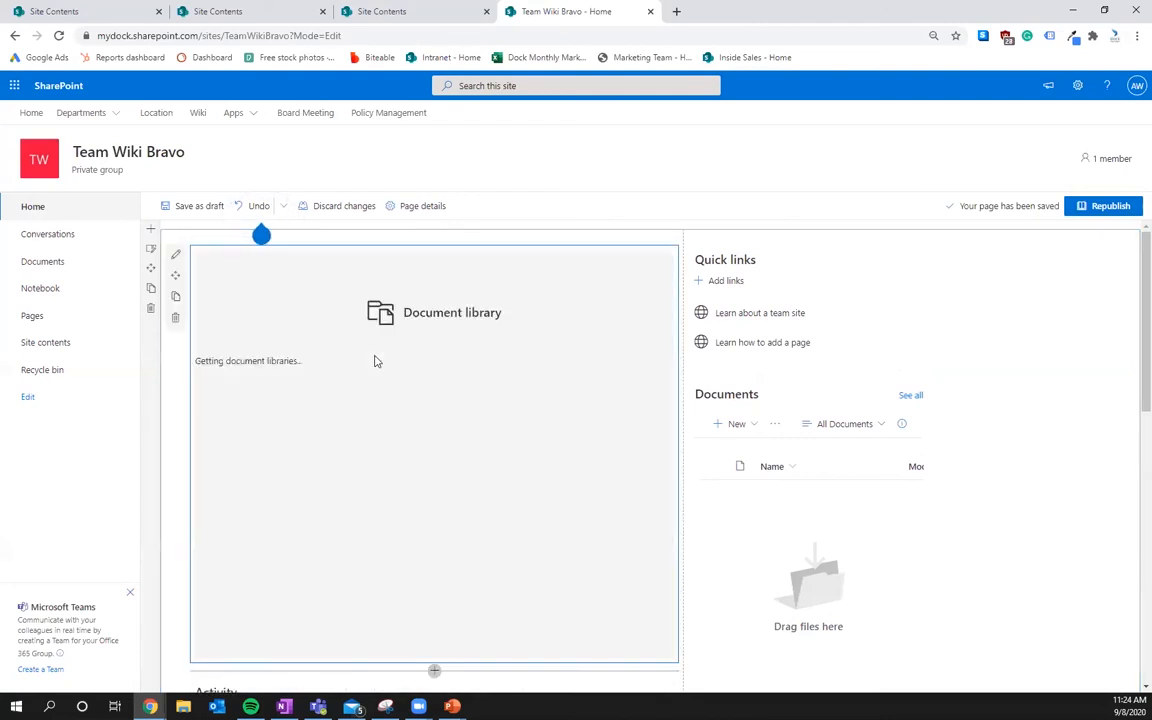
{"action": "left_click", "coordinate": [299, 454]}
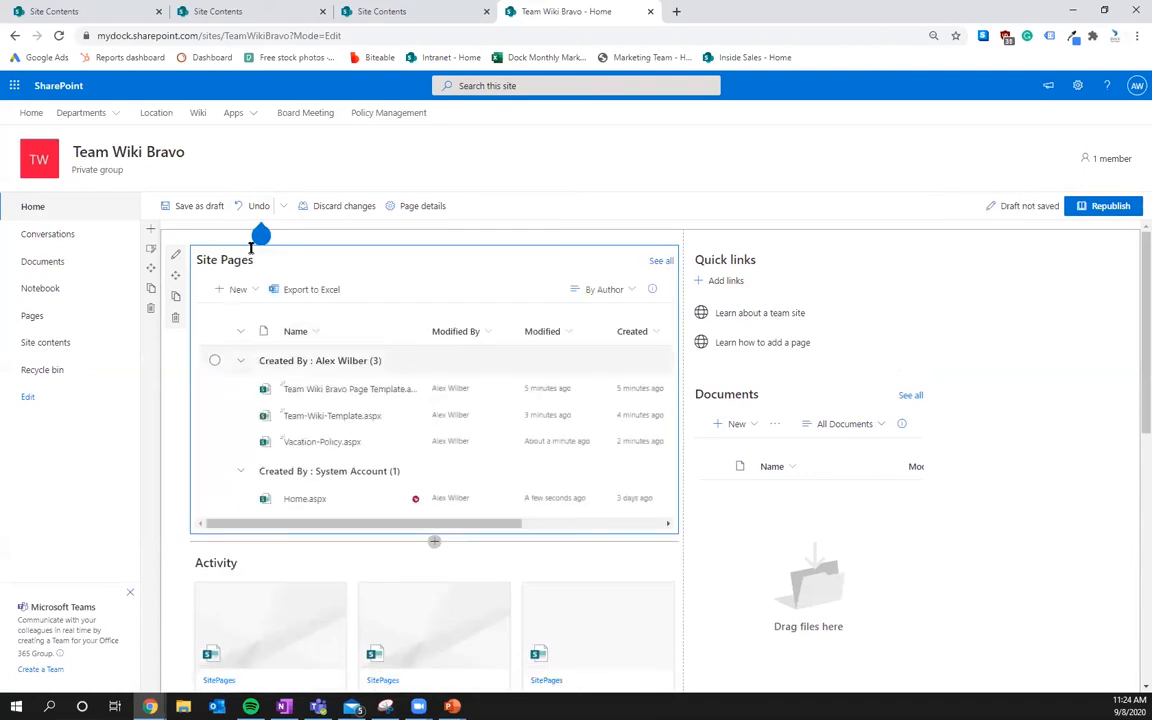
{"action": "left_click", "coordinate": [330, 341]}
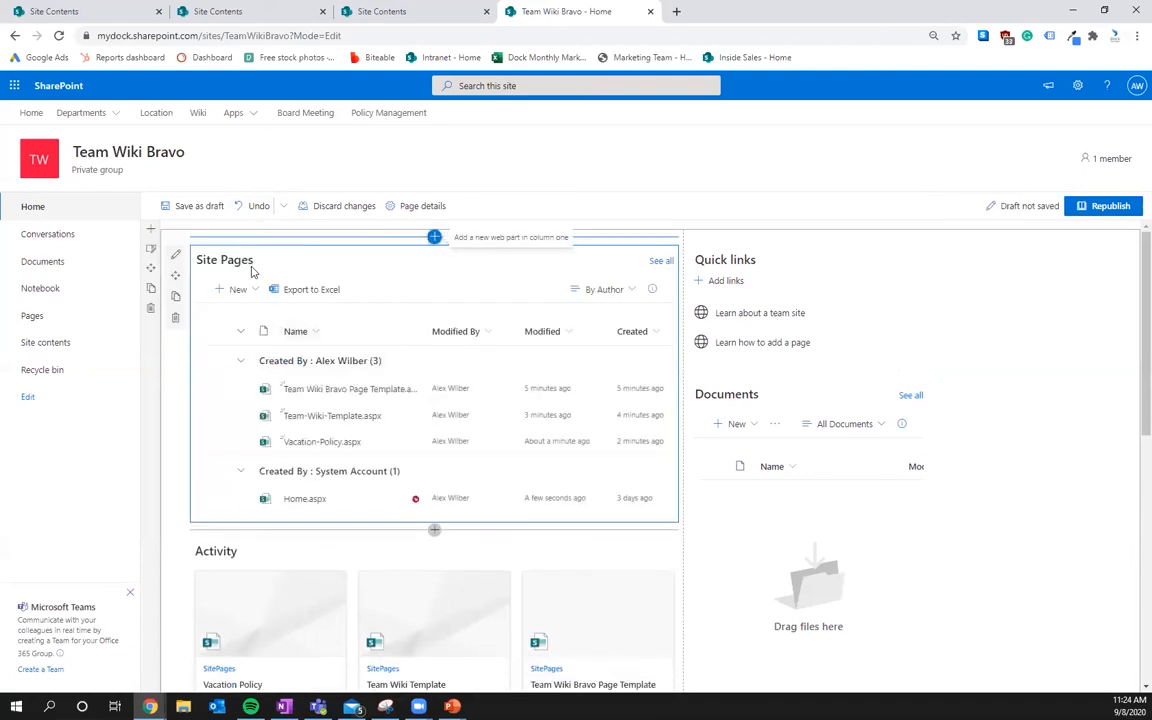
{"action": "triple_click", "coordinate": [240, 259]}
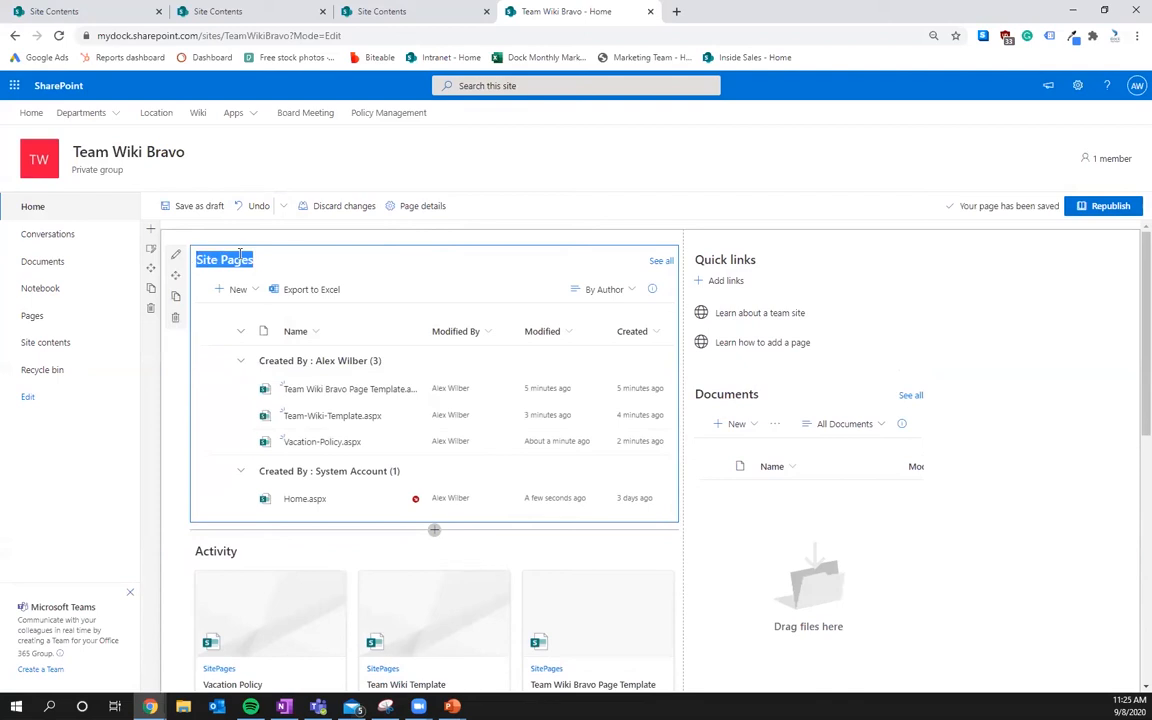
{"action": "type", "text": "Wiki"}
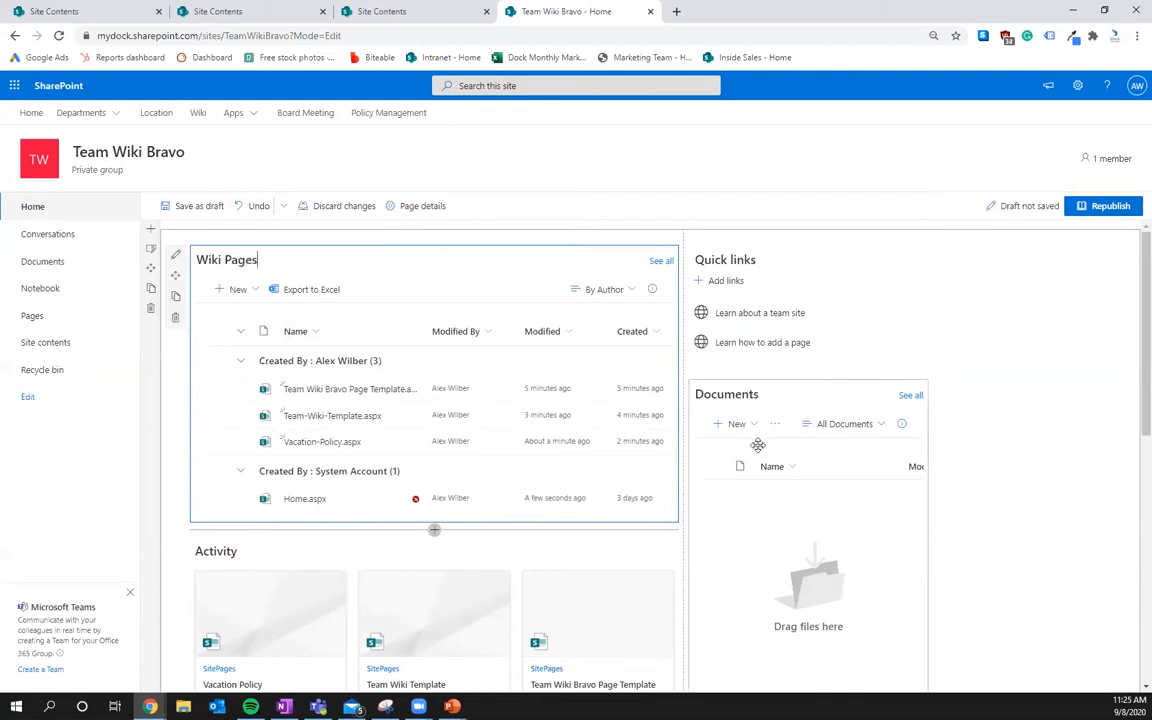
- Delete the Documents web part below Quick links and republish the home page
{"action": "scroll", "coordinate": [447, 411], "scroll_direction": "down", "scroll_amount": 4}
{"action": "scroll", "coordinate": [434, 324], "scroll_direction": "up", "scroll_amount": 2}
{"action": "scroll", "coordinate": [427, 507], "scroll_direction": "down", "scroll_amount": 1}
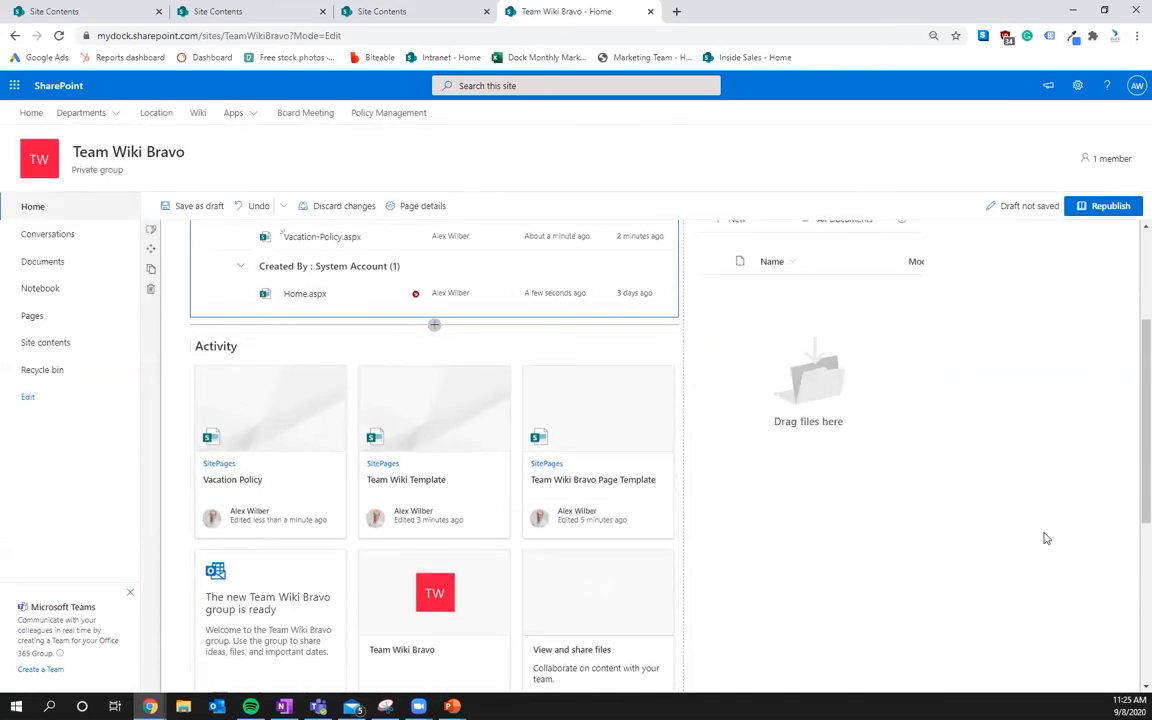
{"action": "scroll", "coordinate": [1044, 537], "scroll_direction": "up", "scroll_amount": 2}
{"action": "left_click", "coordinate": [829, 393]}
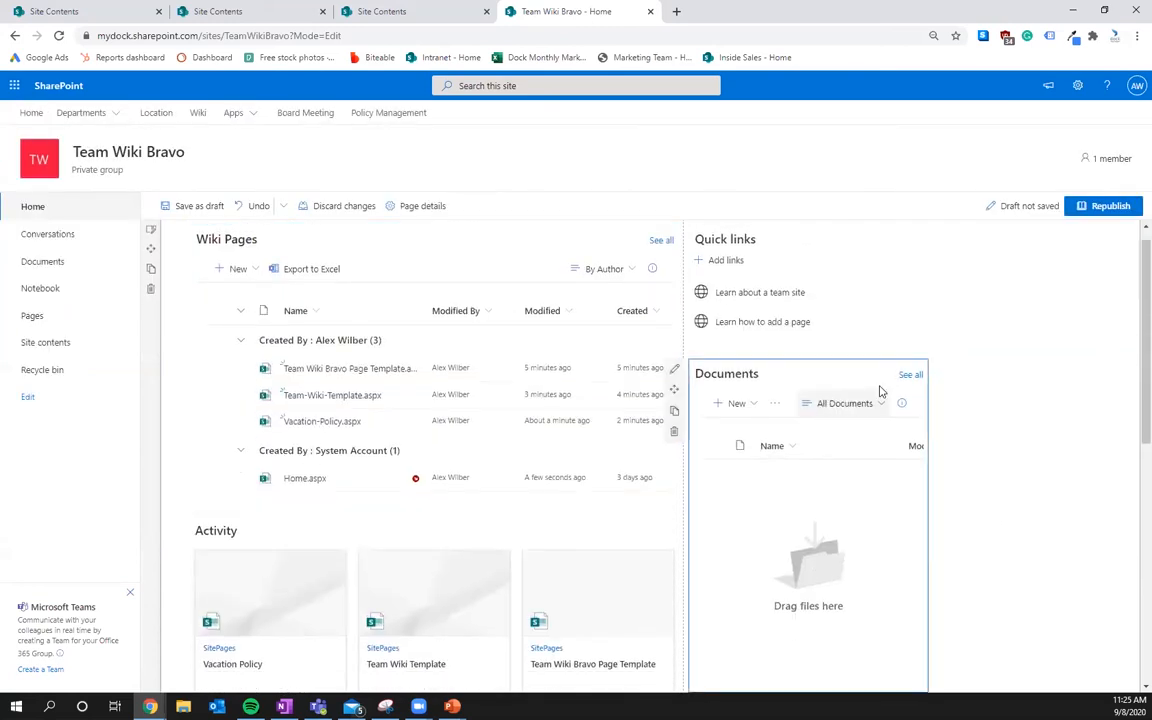
{"action": "left_click", "coordinate": [674, 431]}
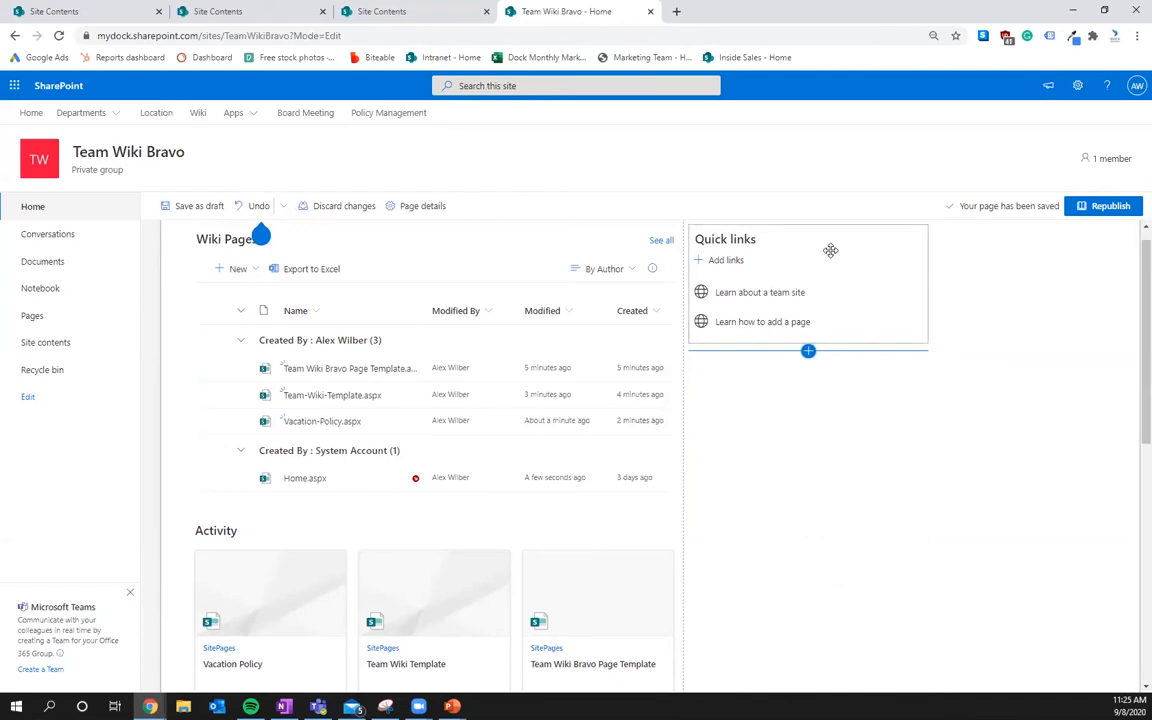
{"action": "left_click", "coordinate": [1095, 208]}
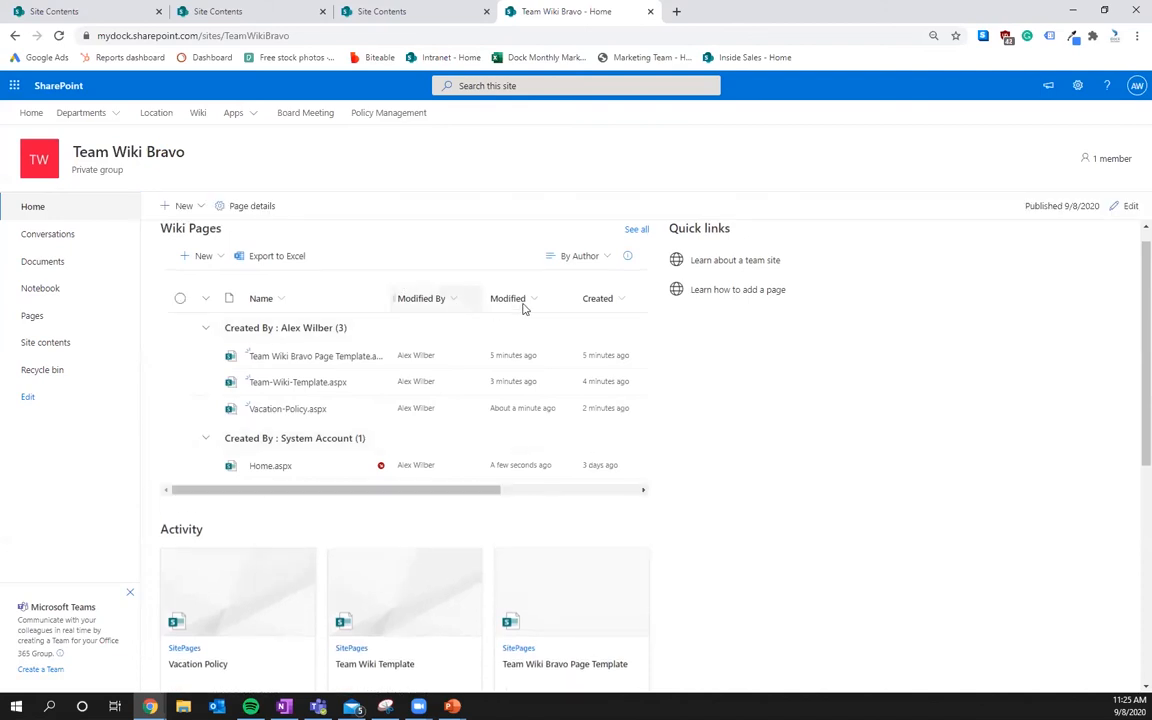
- Sort the Wiki Pages list by Department in descending order and view the Expiration column's sorting and filtering options
{"action": "left_click_drag", "start_coordinate": [427, 491], "coordinate": [560, 509]}
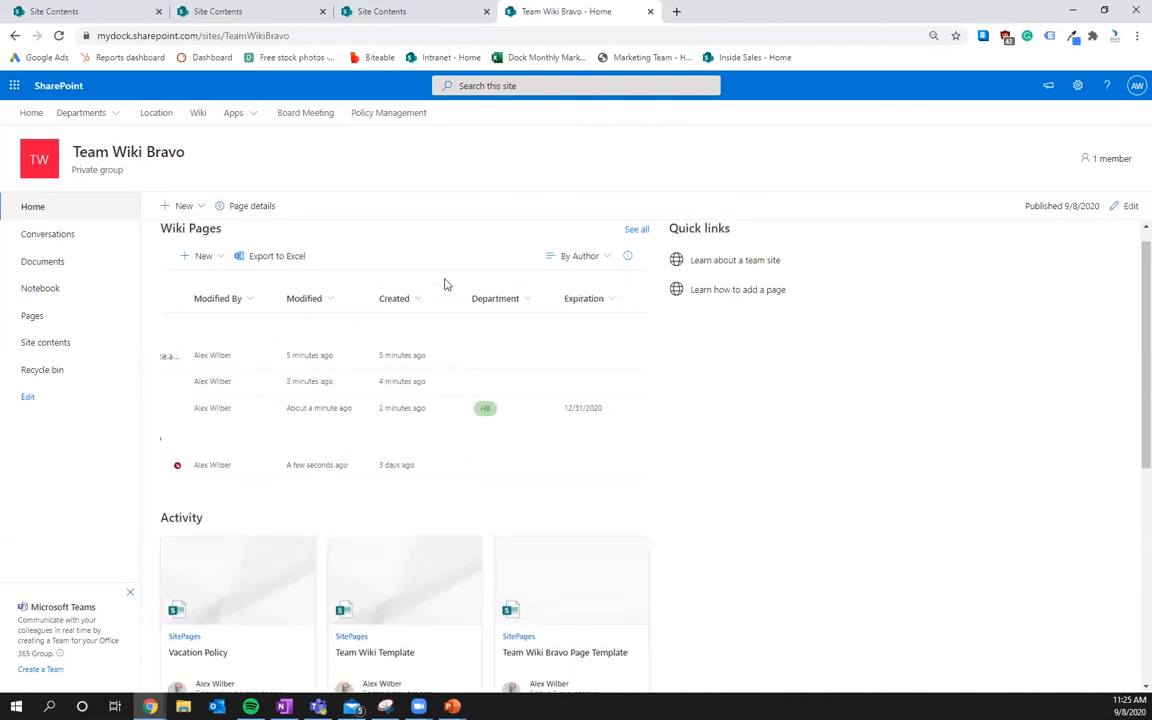
{"action": "left_click", "coordinate": [490, 298]}
{"action": "left_click", "coordinate": [558, 504]}
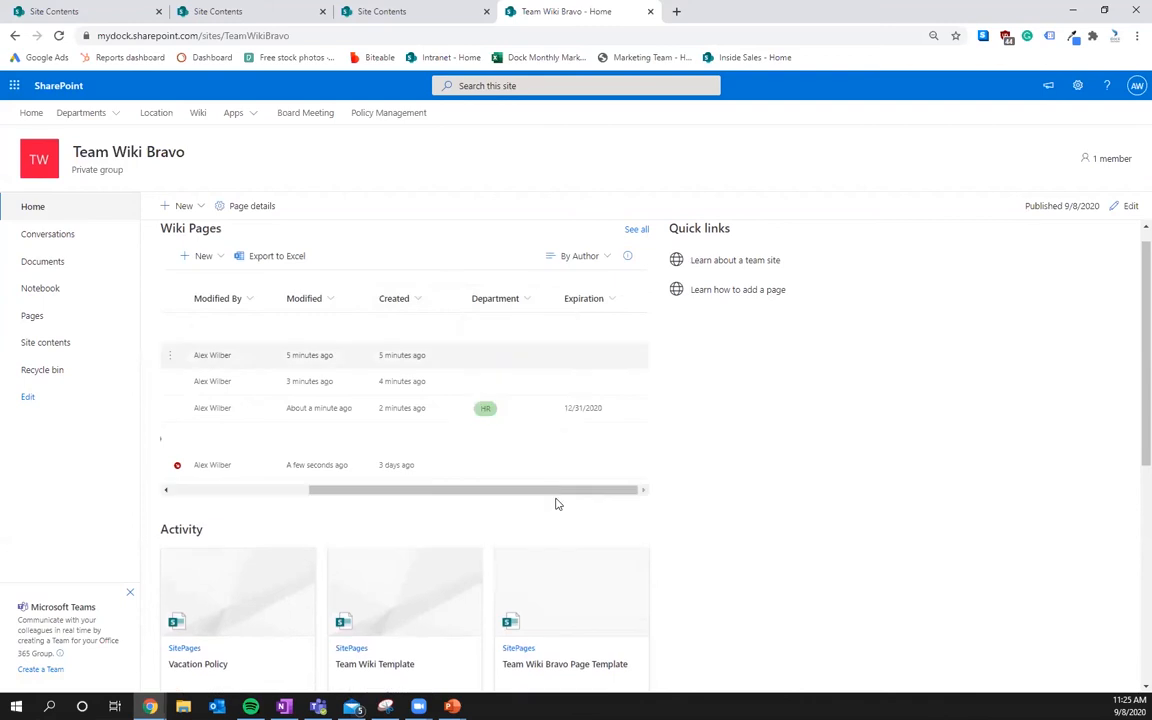
{"action": "left_click", "coordinate": [612, 299]}
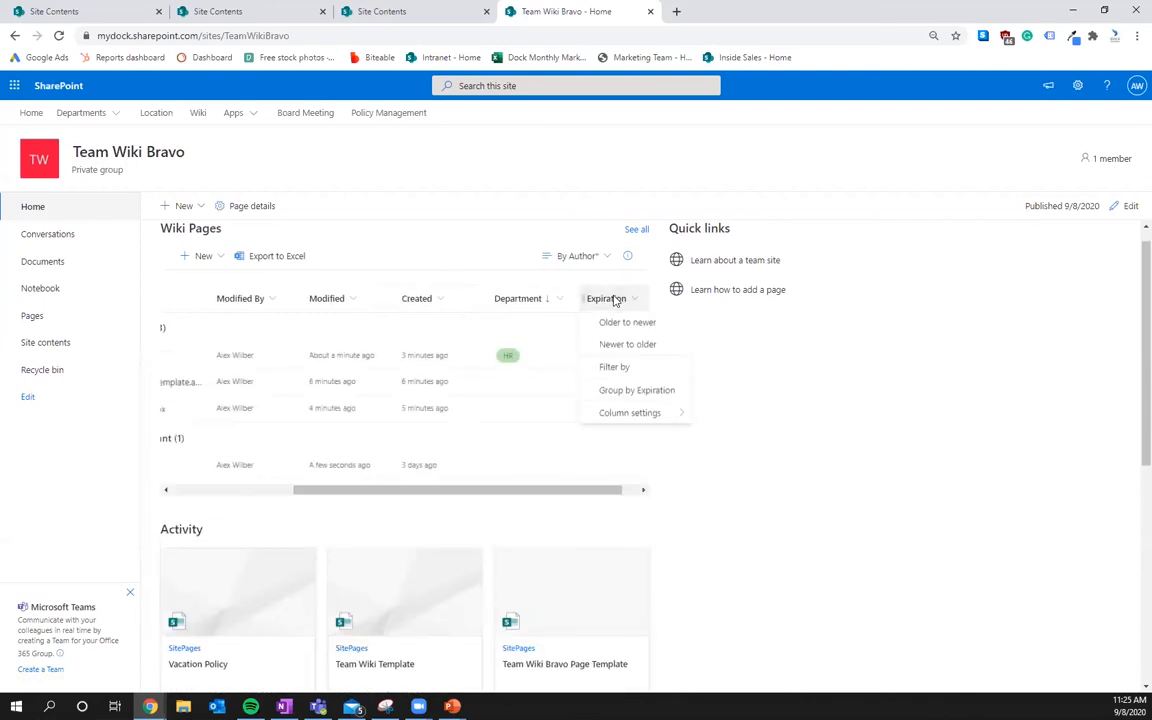
{"action": "left_click", "coordinate": [759, 474]}
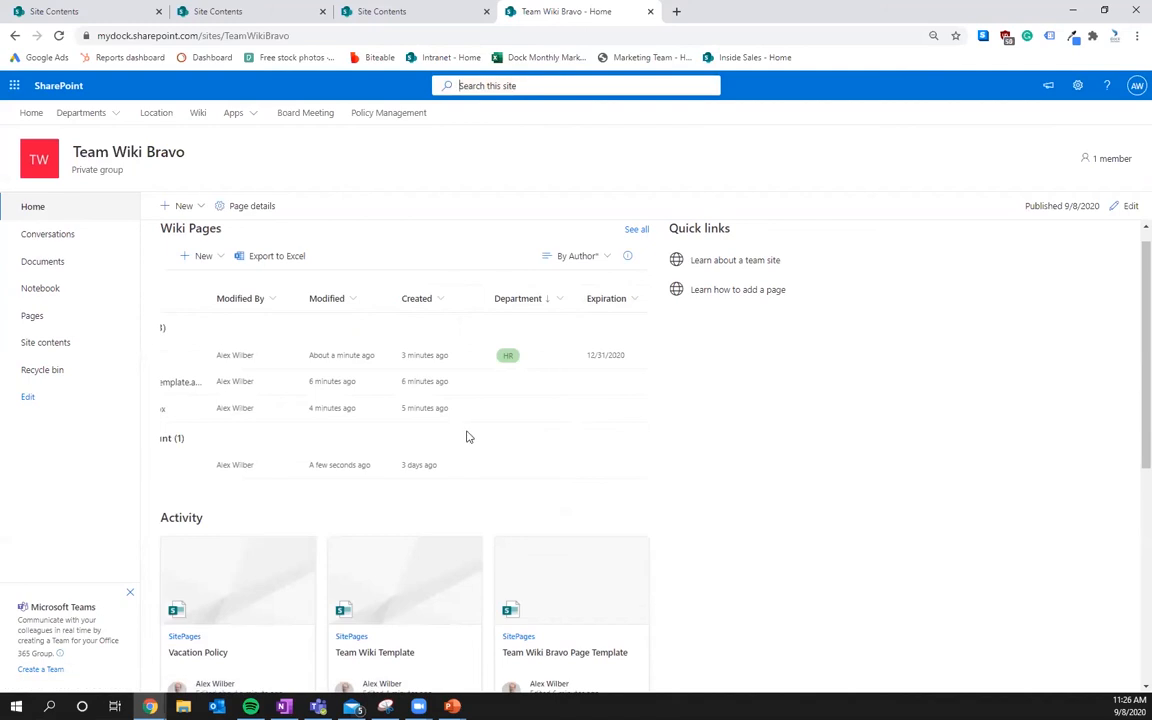
- Search the site for vacation policy, open the Vacation Policy page from the results and close it again
{"action": "left_click_drag", "start_coordinate": [355, 484], "coordinate": [75, 543]}
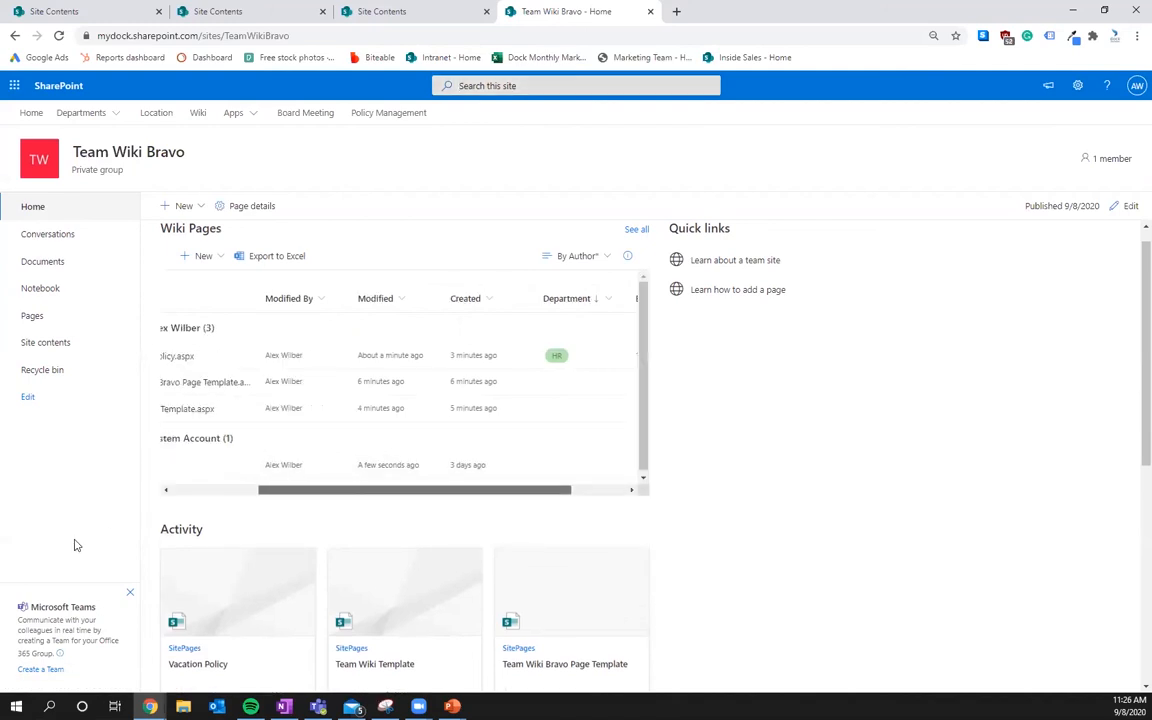
{"action": "left_click", "coordinate": [579, 86]}
{"action": "type", "text": "vacation policy"}
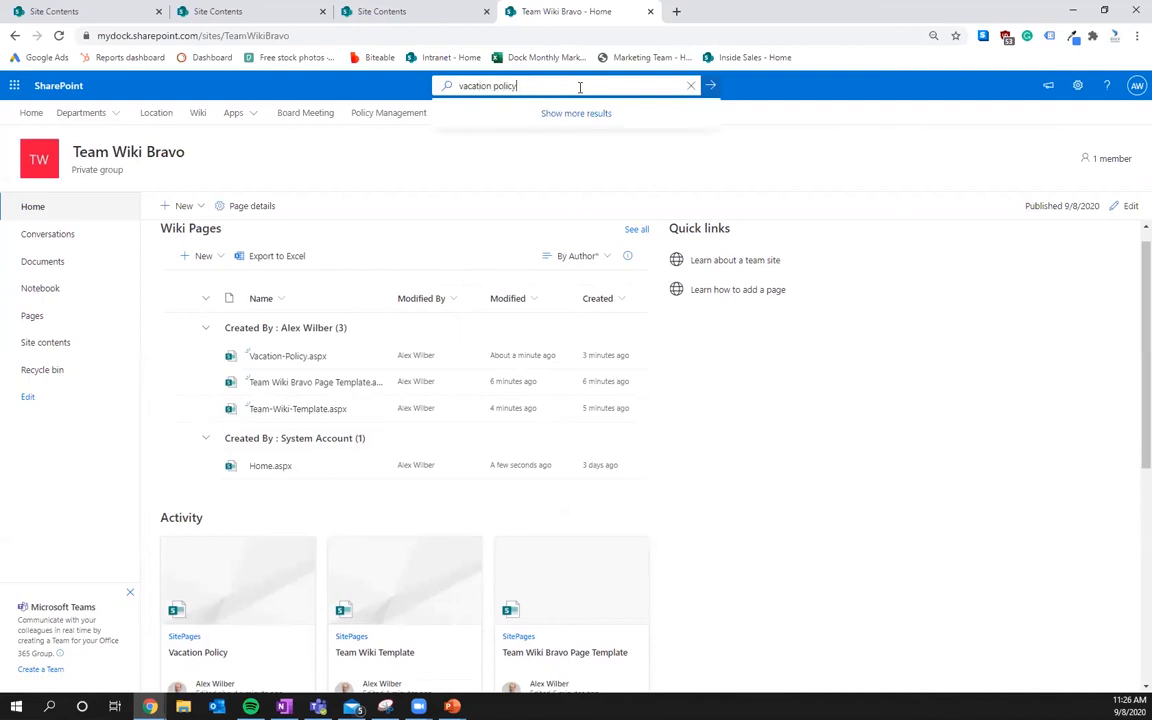
{"action": "left_click", "coordinate": [592, 117]}
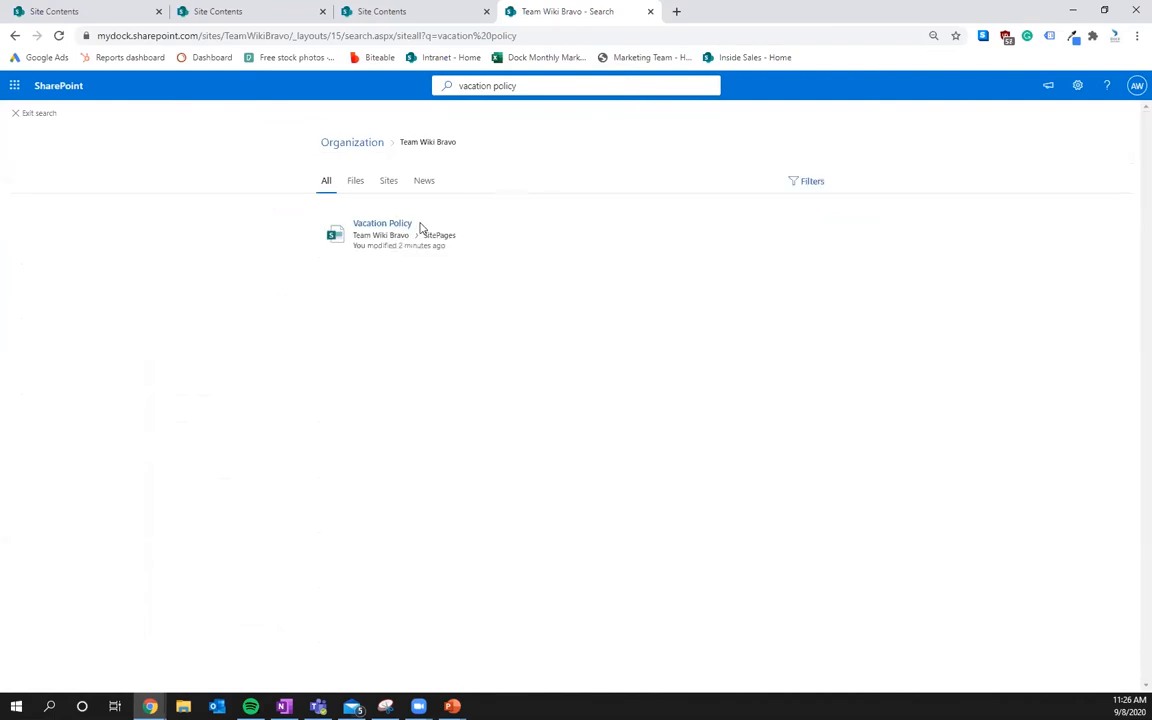
{"action": "left_click", "coordinate": [380, 224]}
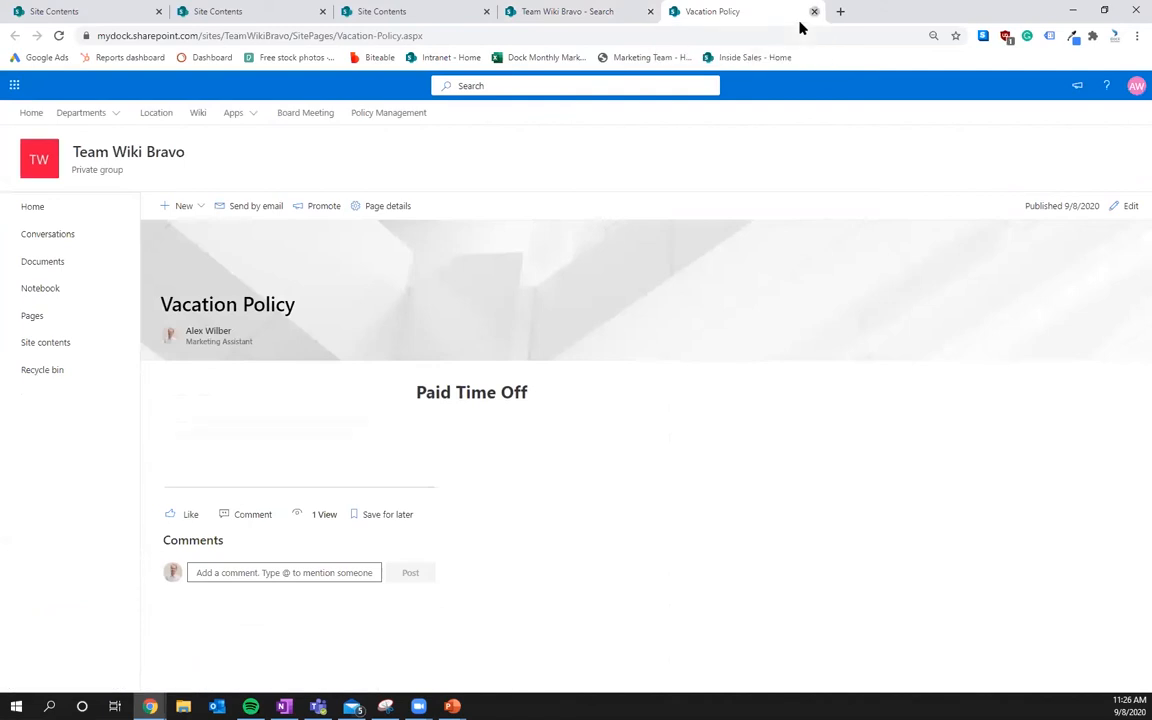
{"action": "left_click", "coordinate": [814, 11]}
- Close the search results, return to the Team Wiki Bravo home page and copy its web address
{"action": "left_click", "coordinate": [470, 11]}
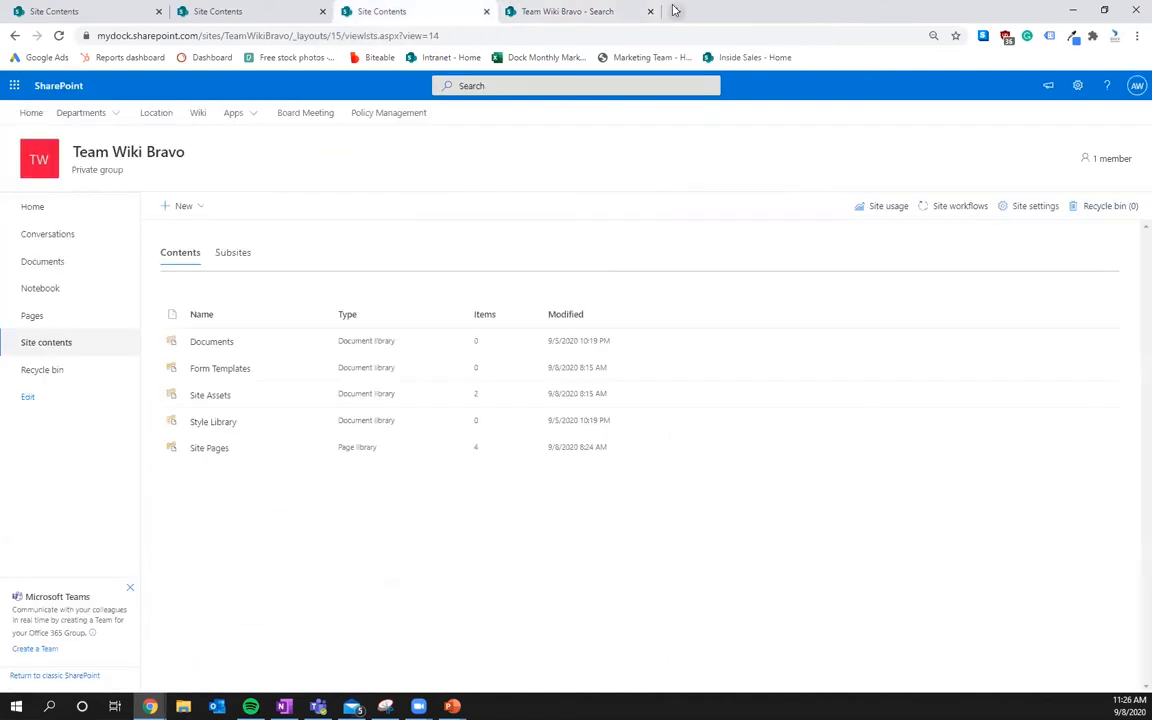
{"action": "left_click", "coordinate": [650, 11]}
{"action": "left_click", "coordinate": [30, 208]}
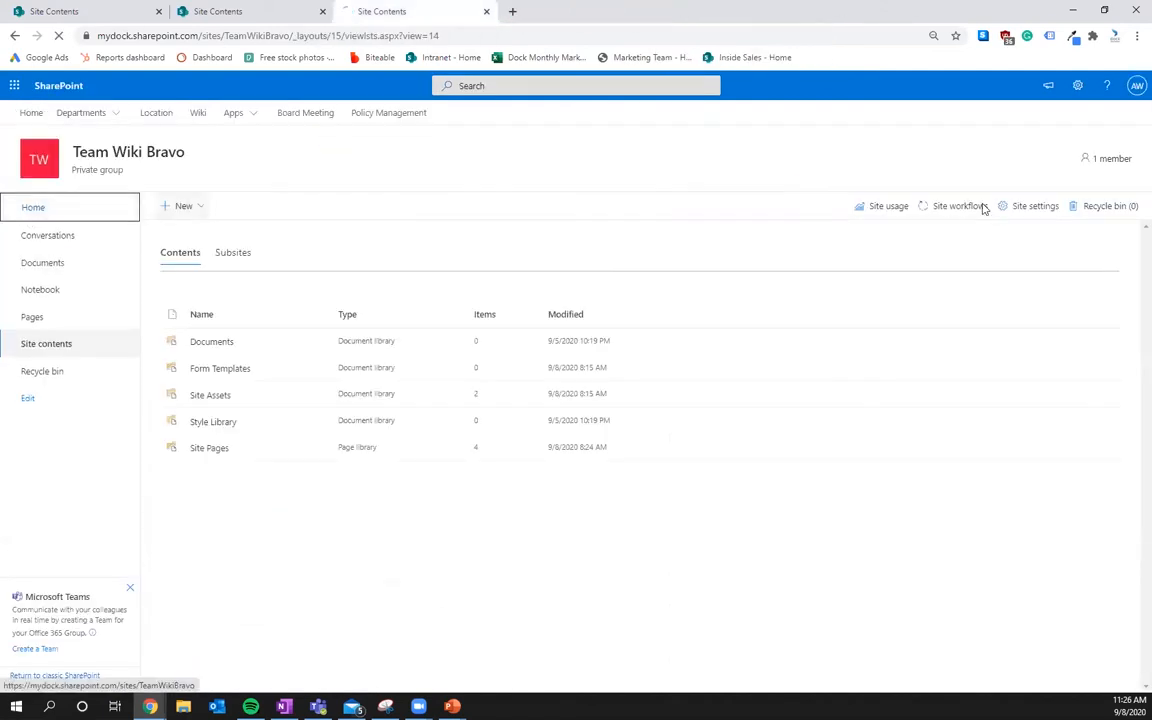
{"action": "left_click", "coordinate": [307, 37]}
{"action": "key", "text": "ctrl+c"}
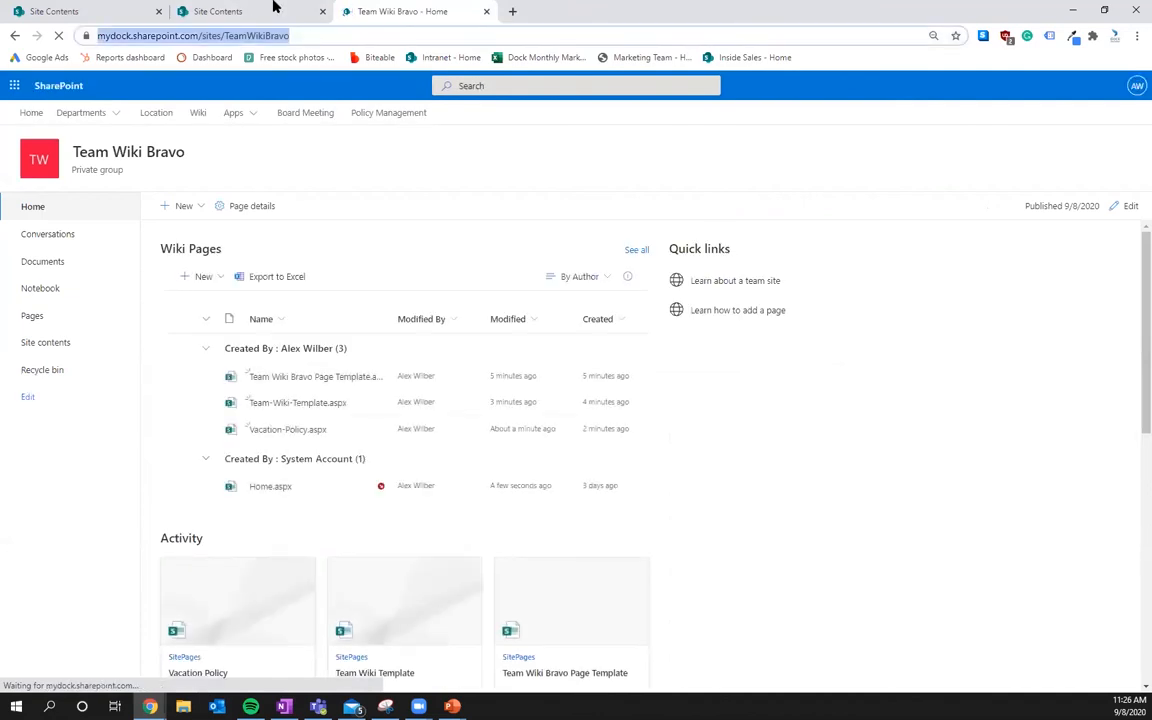
- Switch to the intranet hub's home page and open its hub navigation for editing
{"action": "left_click", "coordinate": [110, 11]}
{"action": "left_click", "coordinate": [31, 113]}
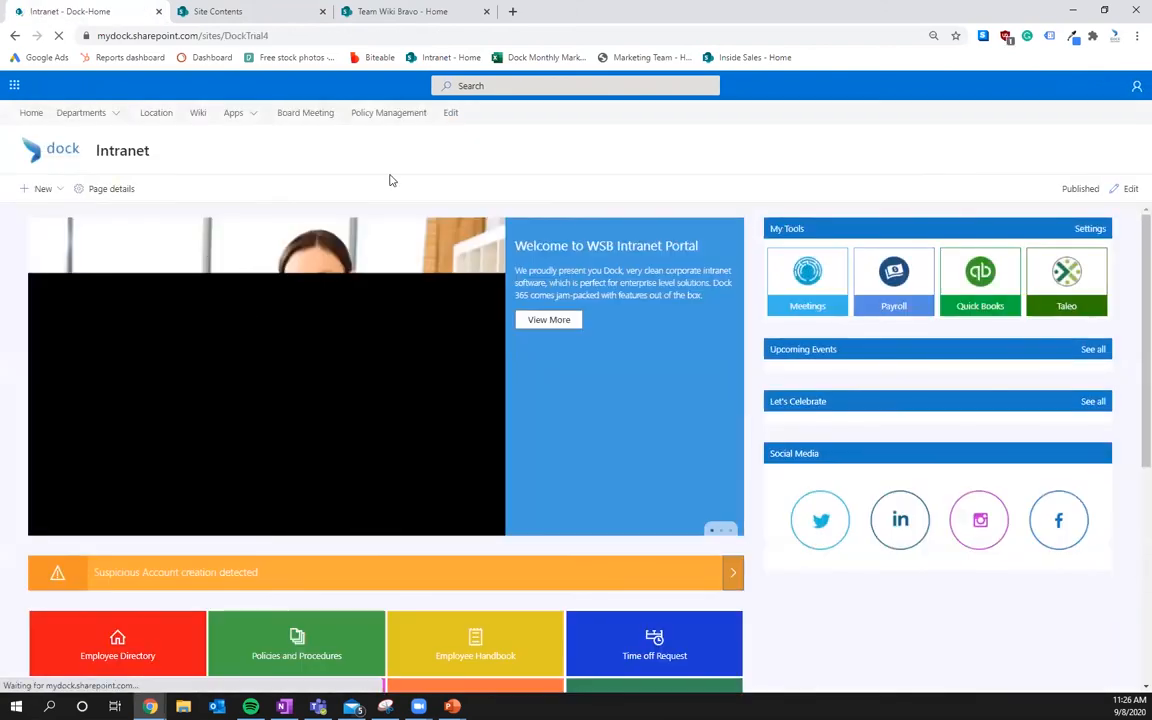
{"action": "left_click", "coordinate": [451, 113]}
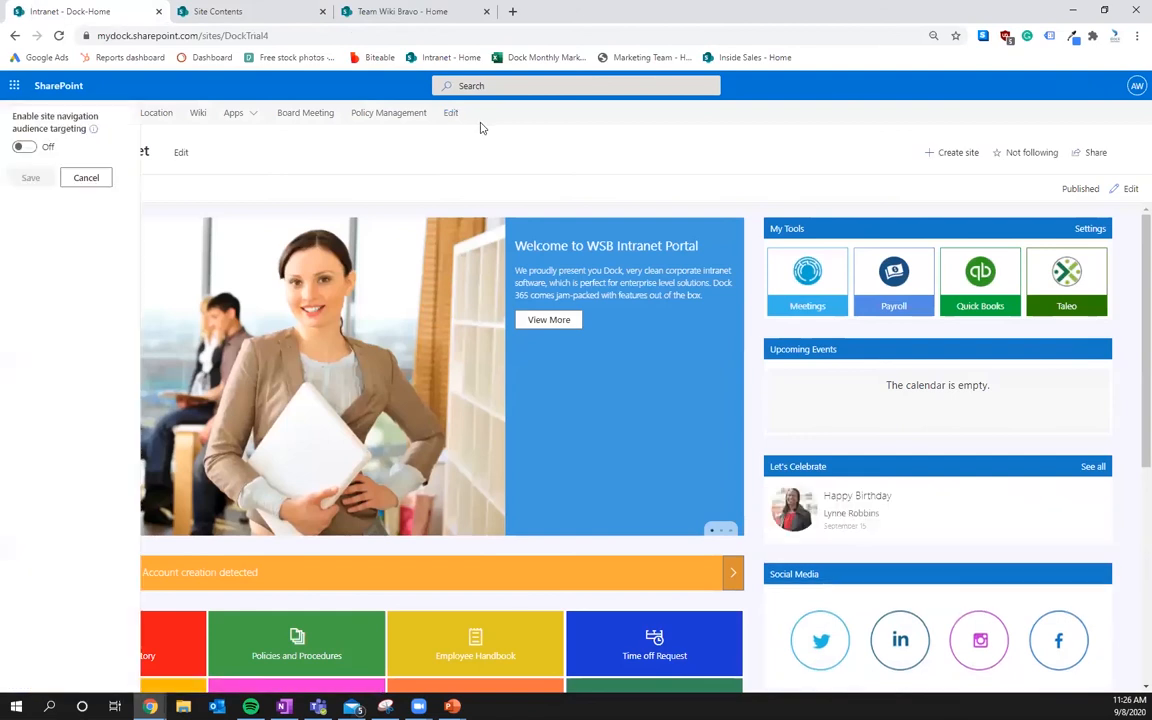
{"action": "left_click", "coordinate": [66, 486]}
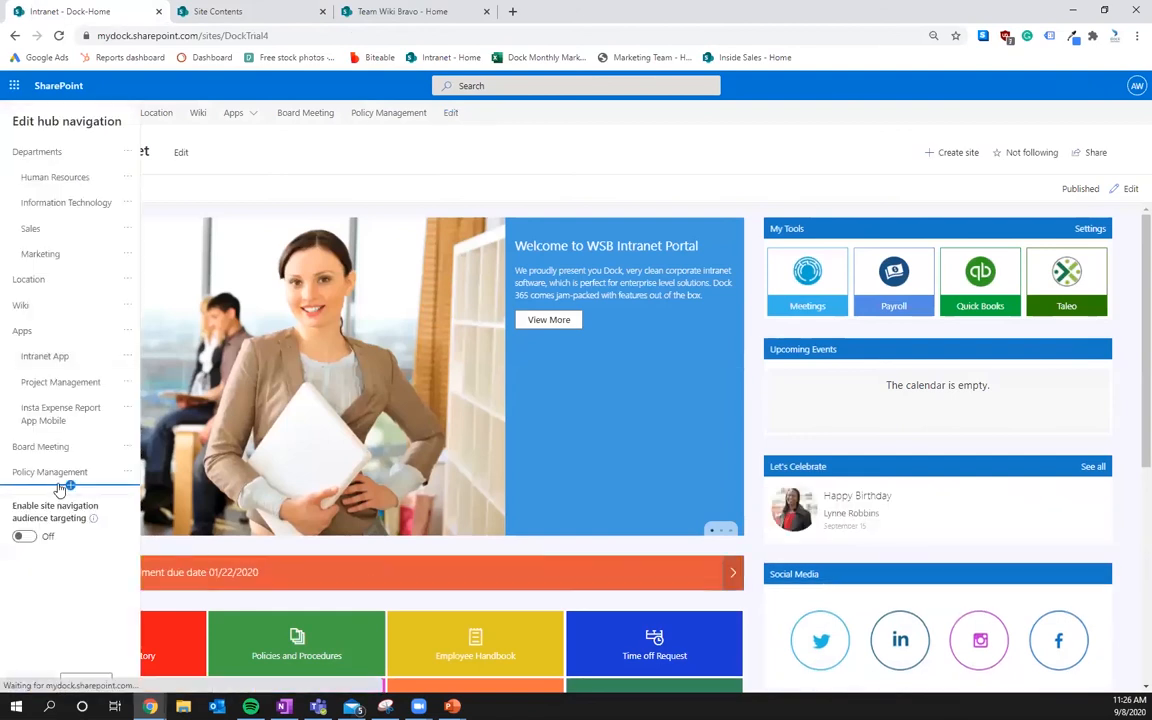
{"action": "left_click", "coordinate": [176, 416]}
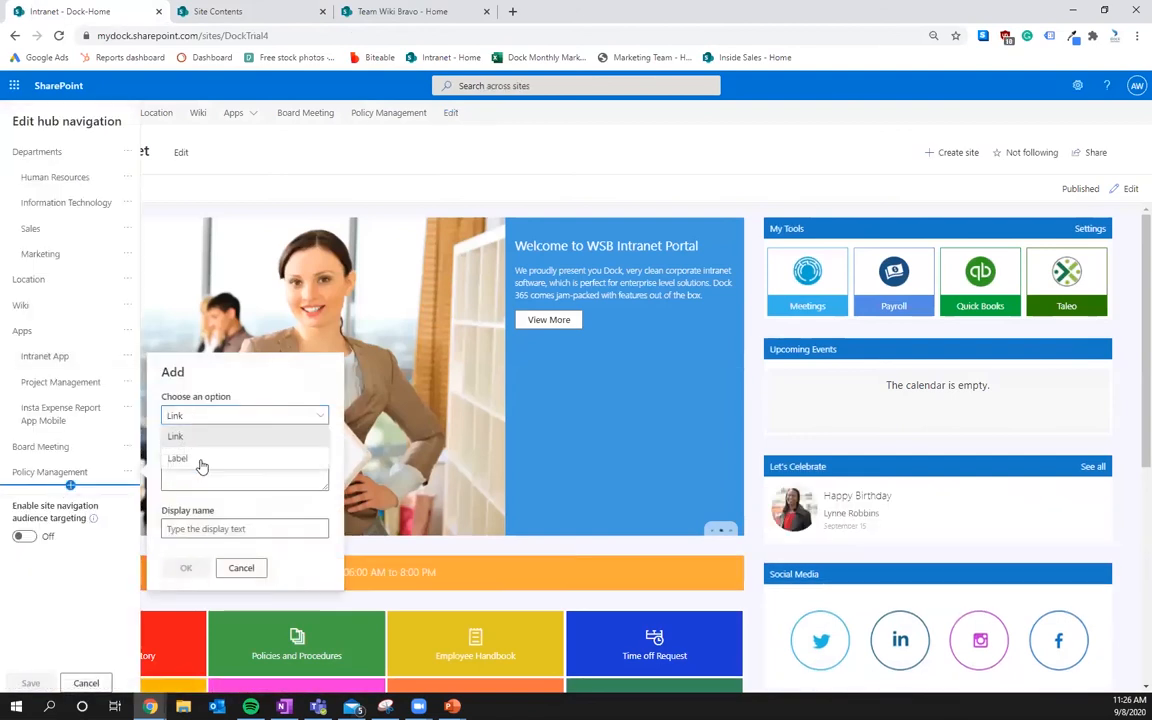
{"action": "left_click", "coordinate": [200, 463]}
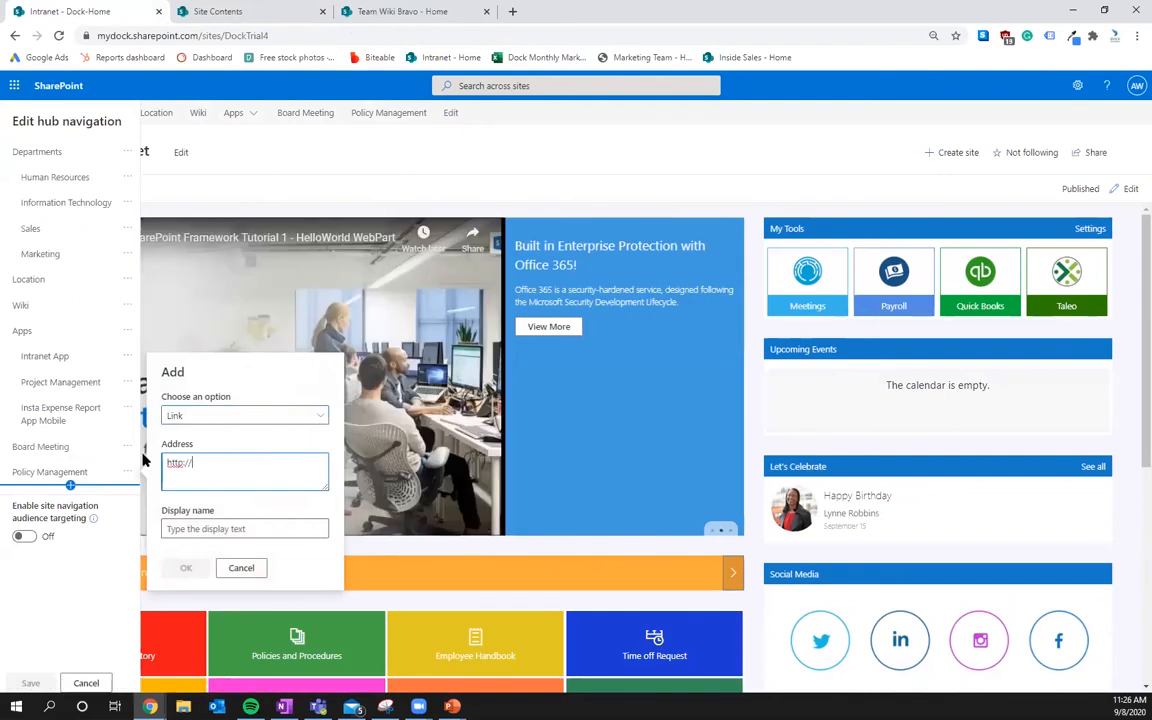
{"action": "left_click", "coordinate": [213, 468]}
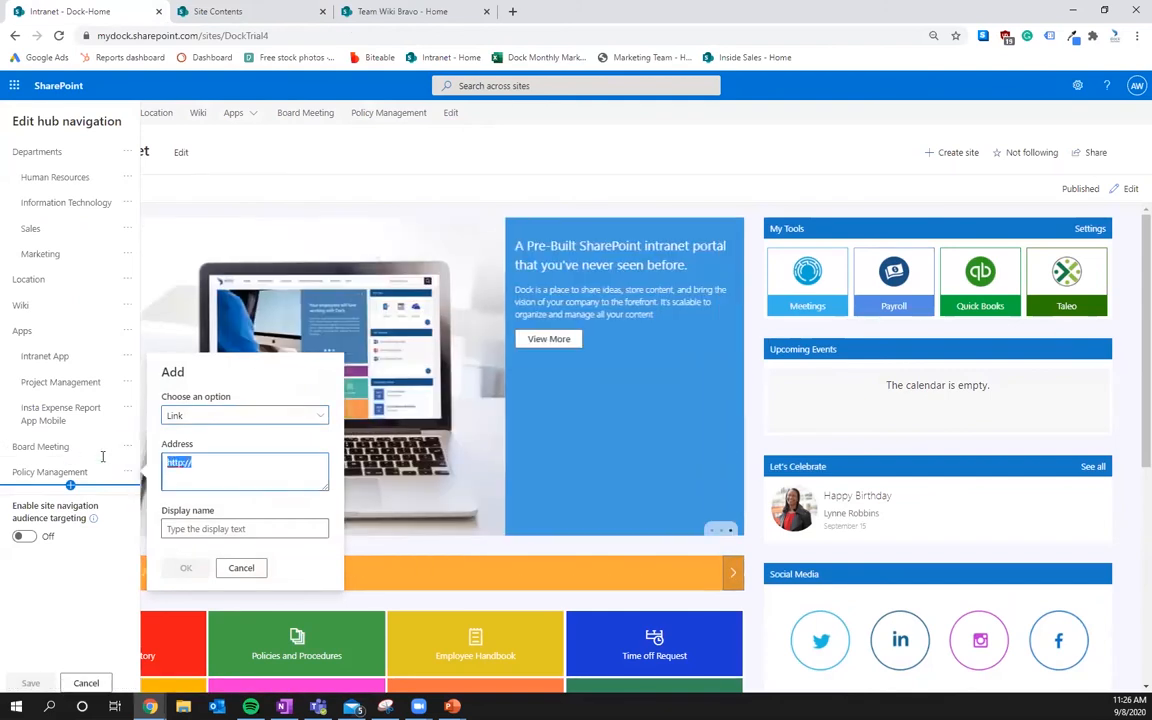
{"action": "key", "text": "ctrl+v"}
{"action": "left_click", "coordinate": [308, 531]}
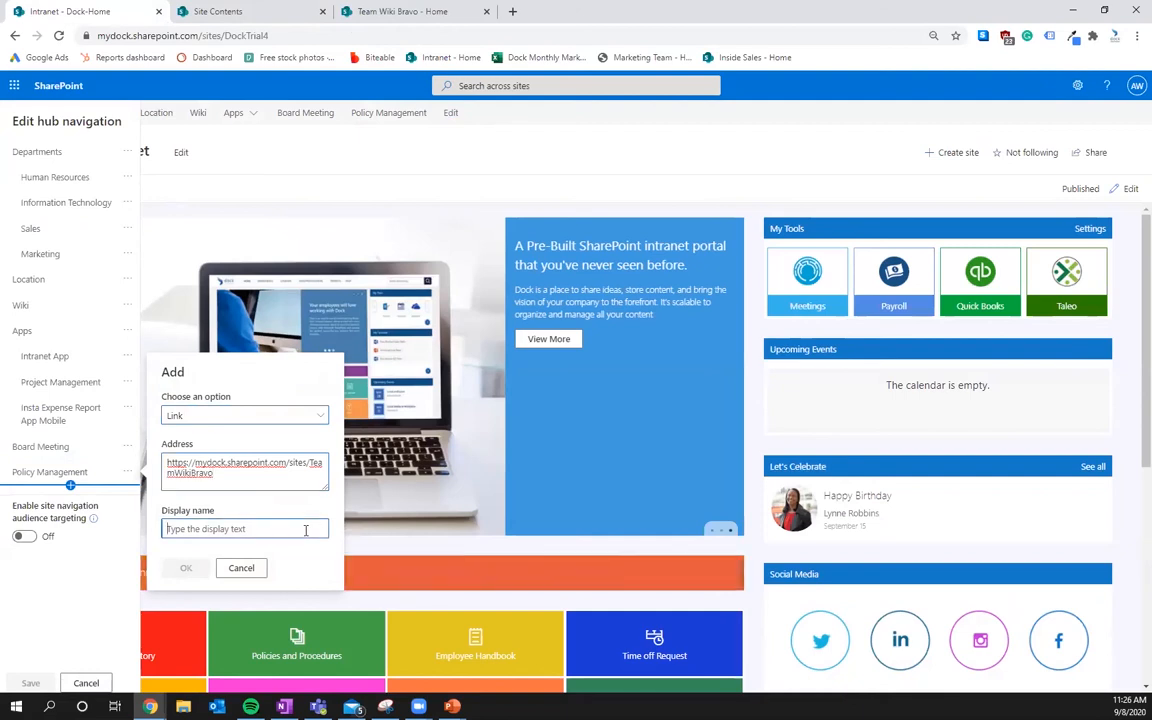
{"action": "type", "text": "Wiki Bravi"}
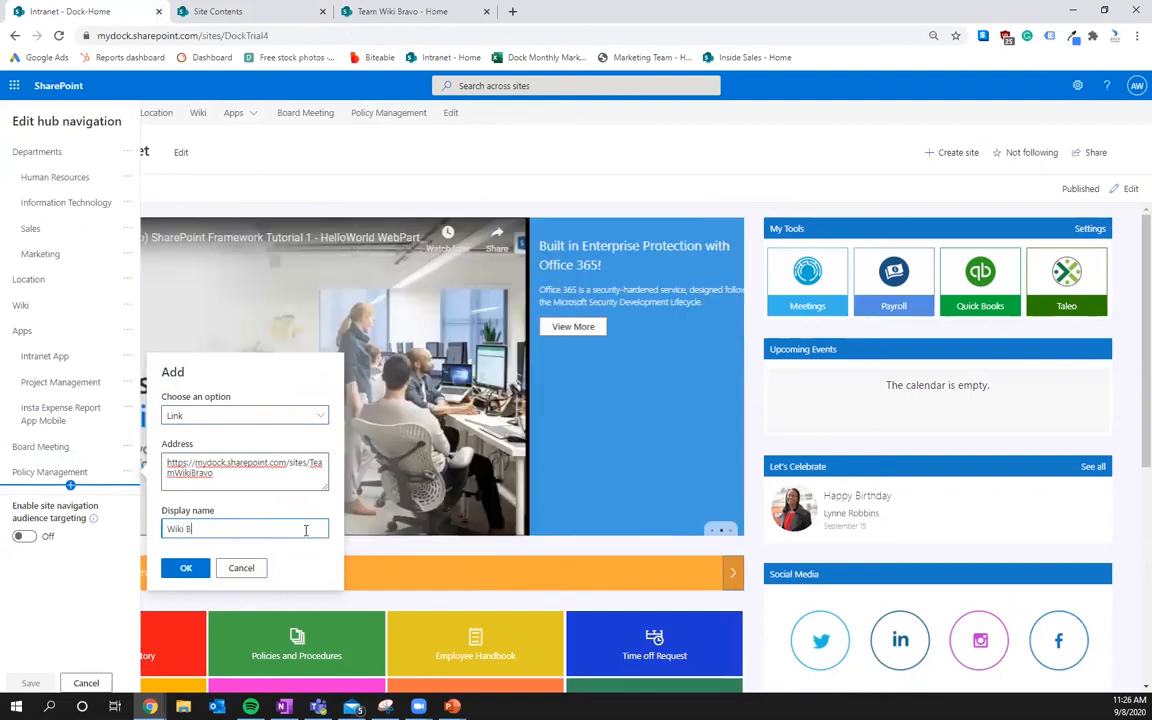
{"action": "key", "text": "BackSpace"}
{"action": "type", "text": "o"}
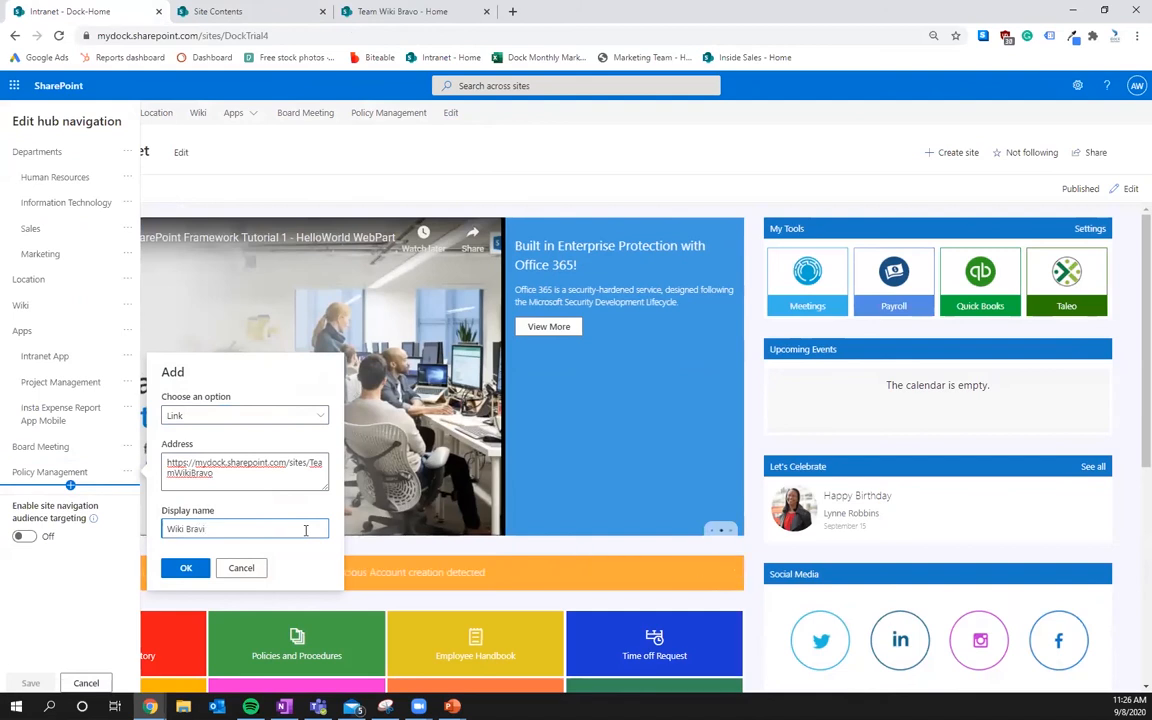
{"action": "left_click", "coordinate": [186, 568]}
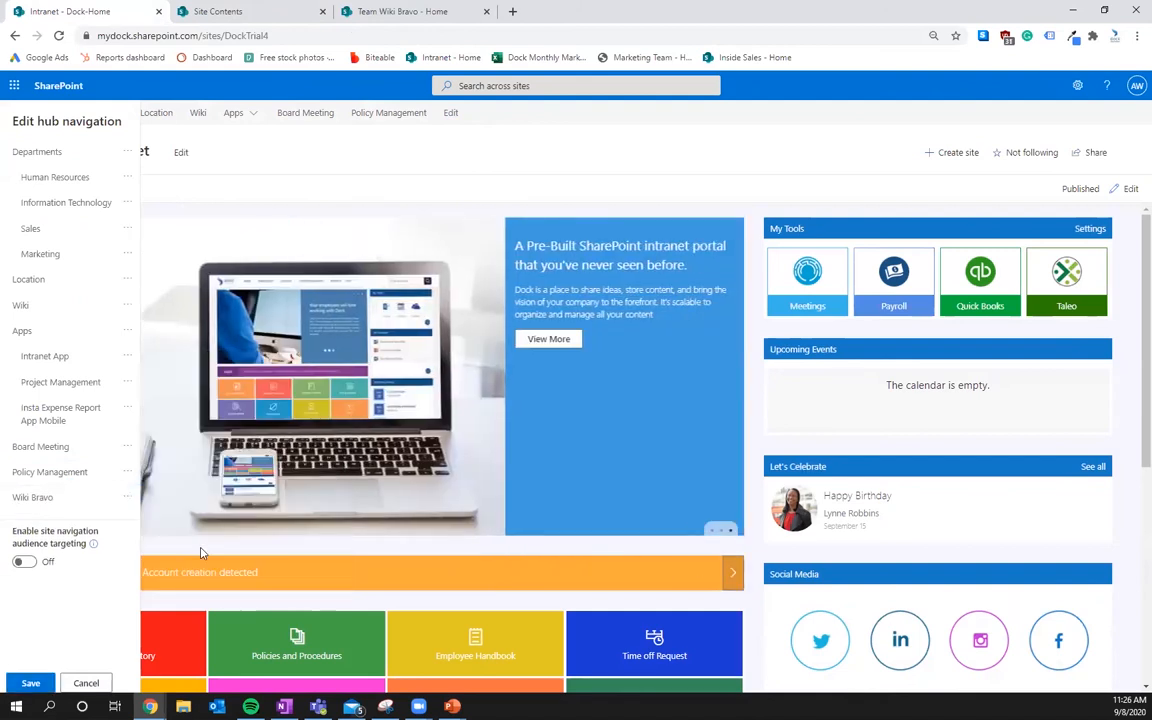
{"action": "left_click", "coordinate": [30, 681]}
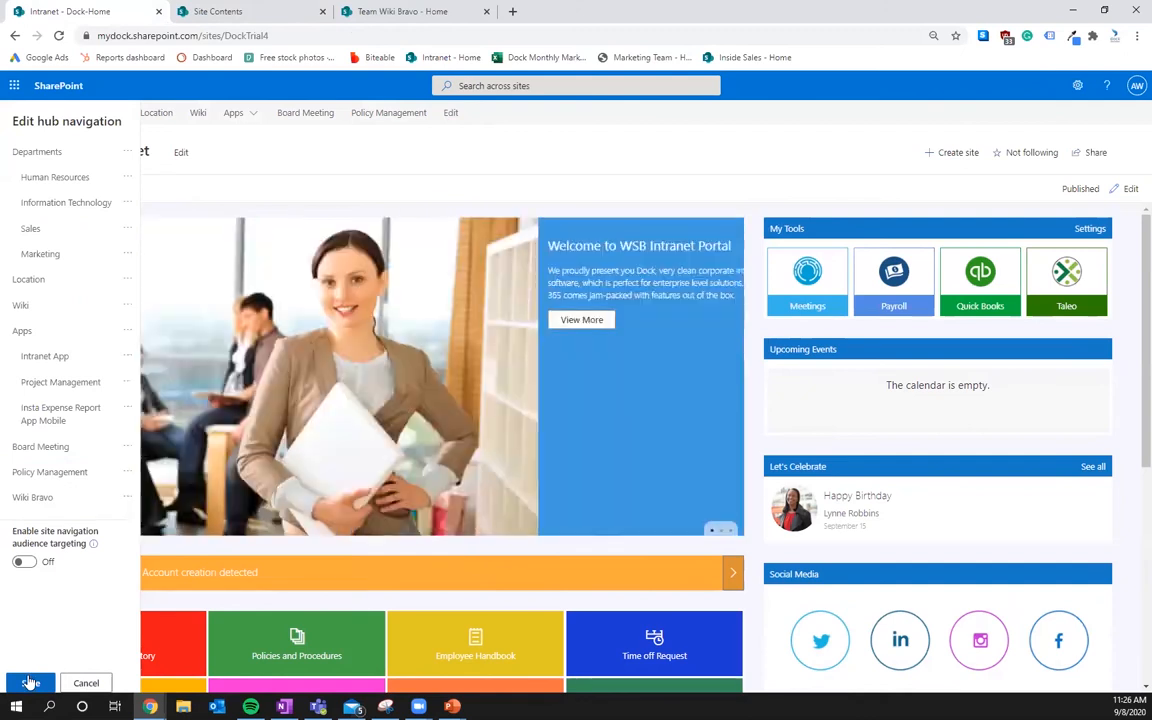
- Open the team wiki site through the Wiki Bravo hub navigation link and return to the intranet home page
{"action": "left_click", "coordinate": [464, 114]}
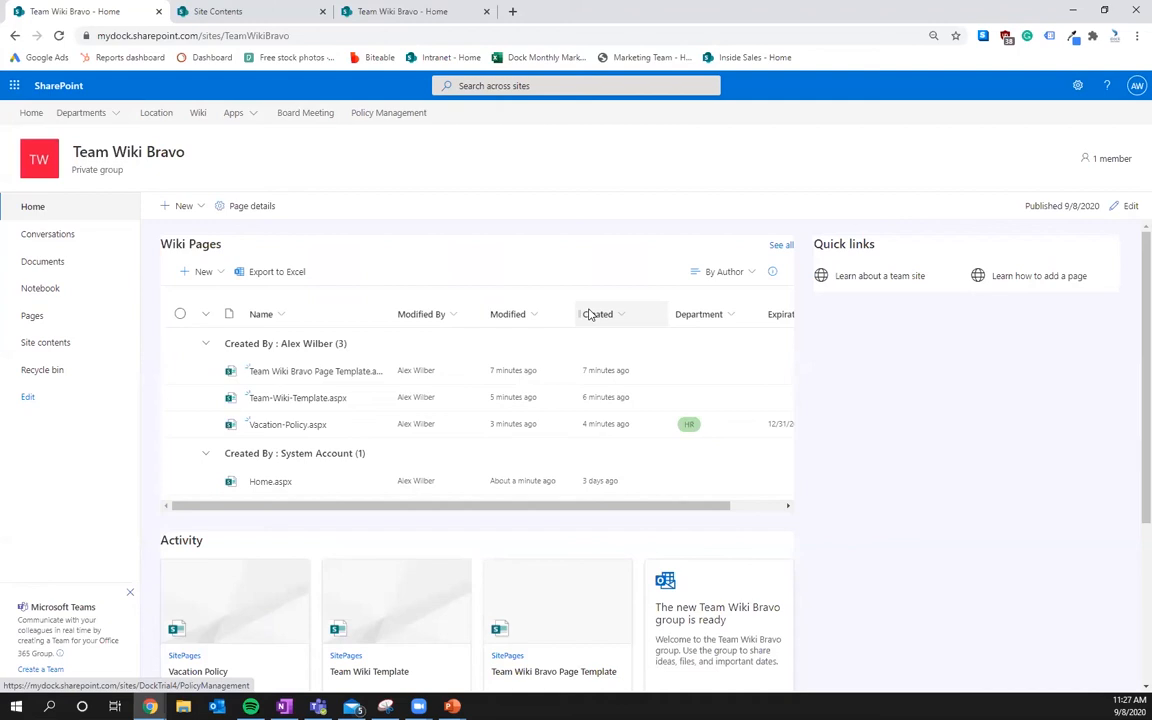
{"action": "left_click", "coordinate": [29, 115]}
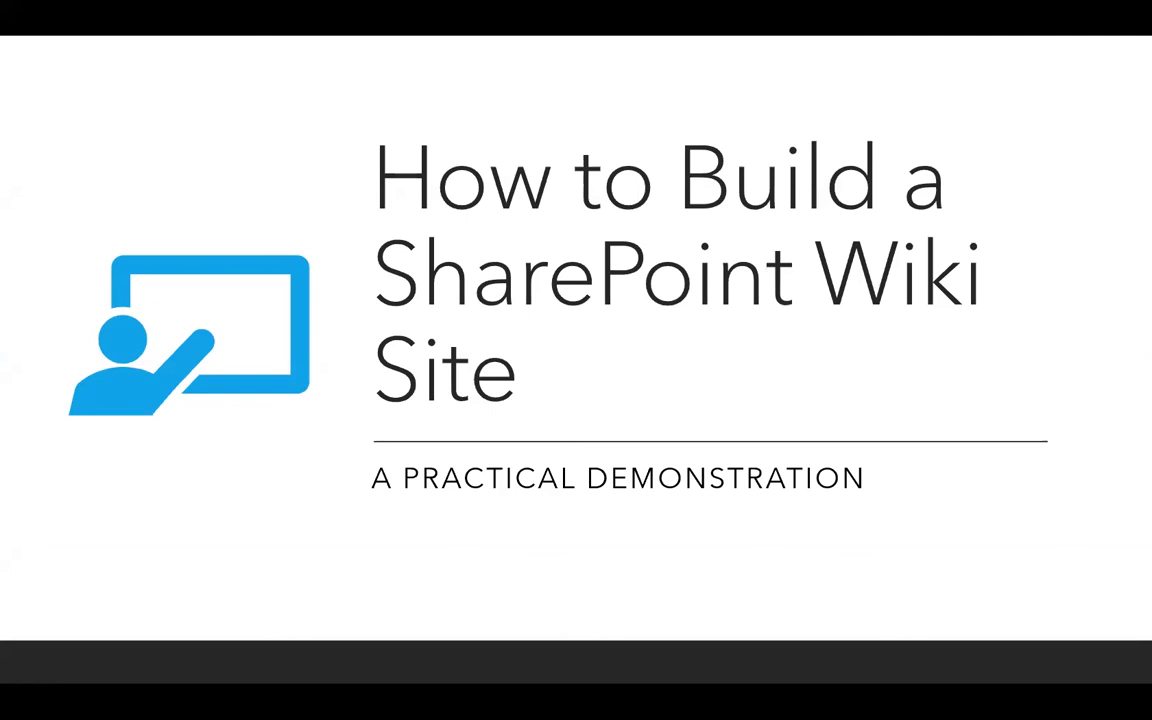
{"action": "key", "text": "Right"}
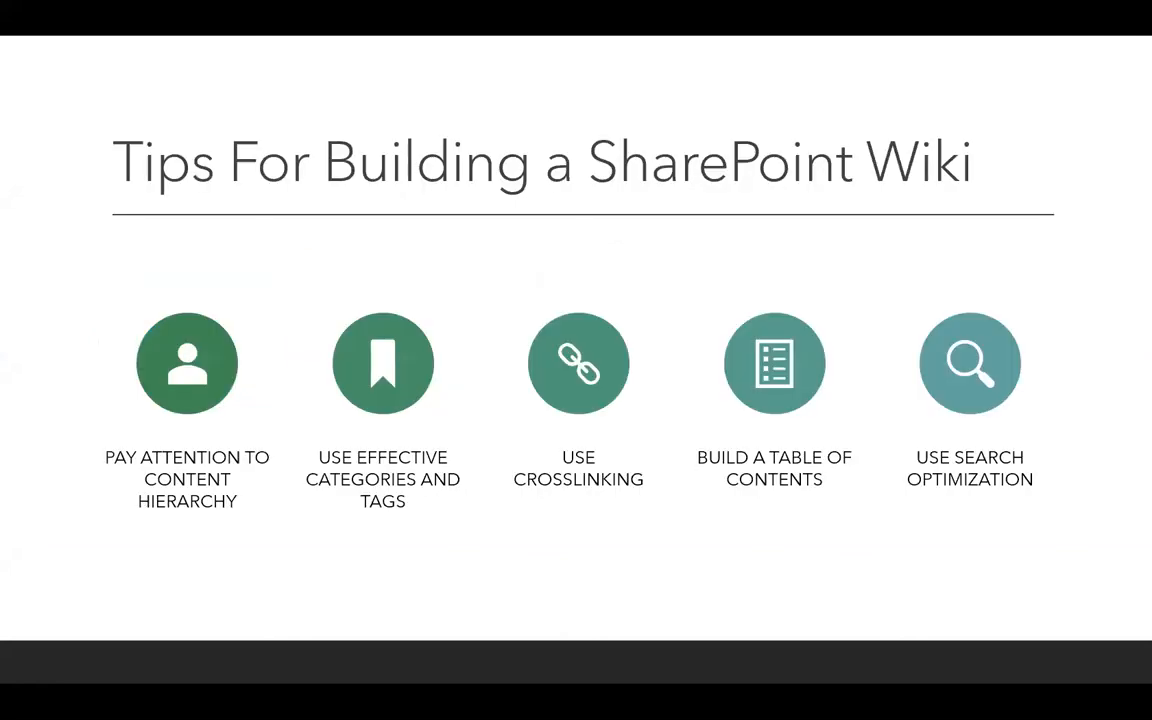